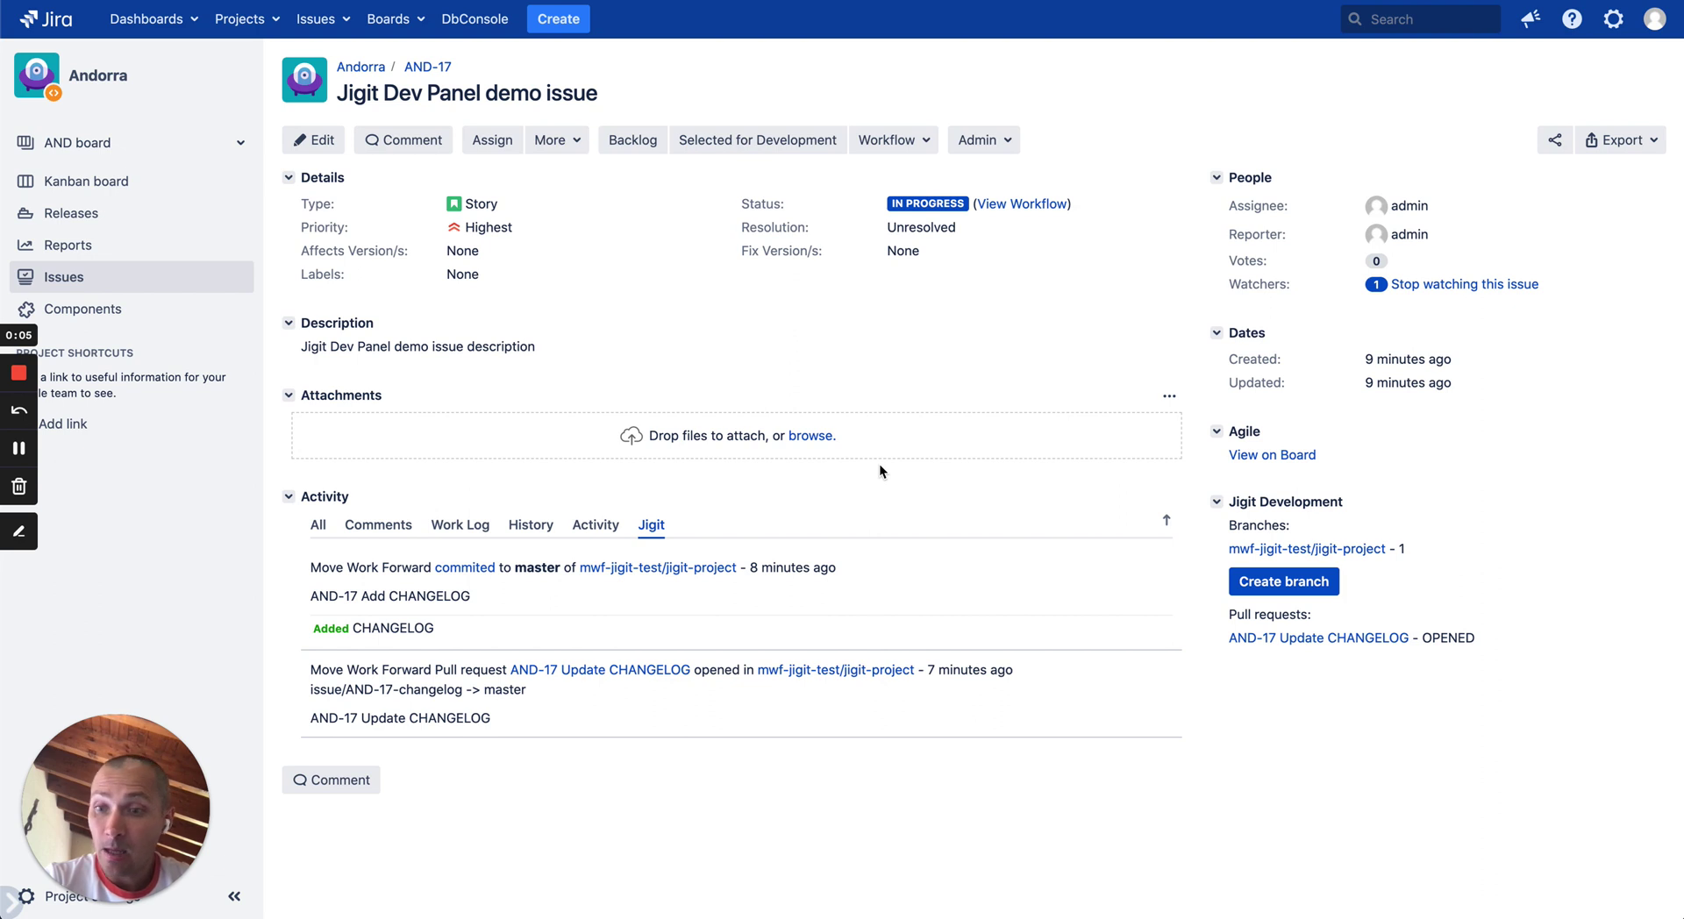
pyautogui.click(1146, 757)
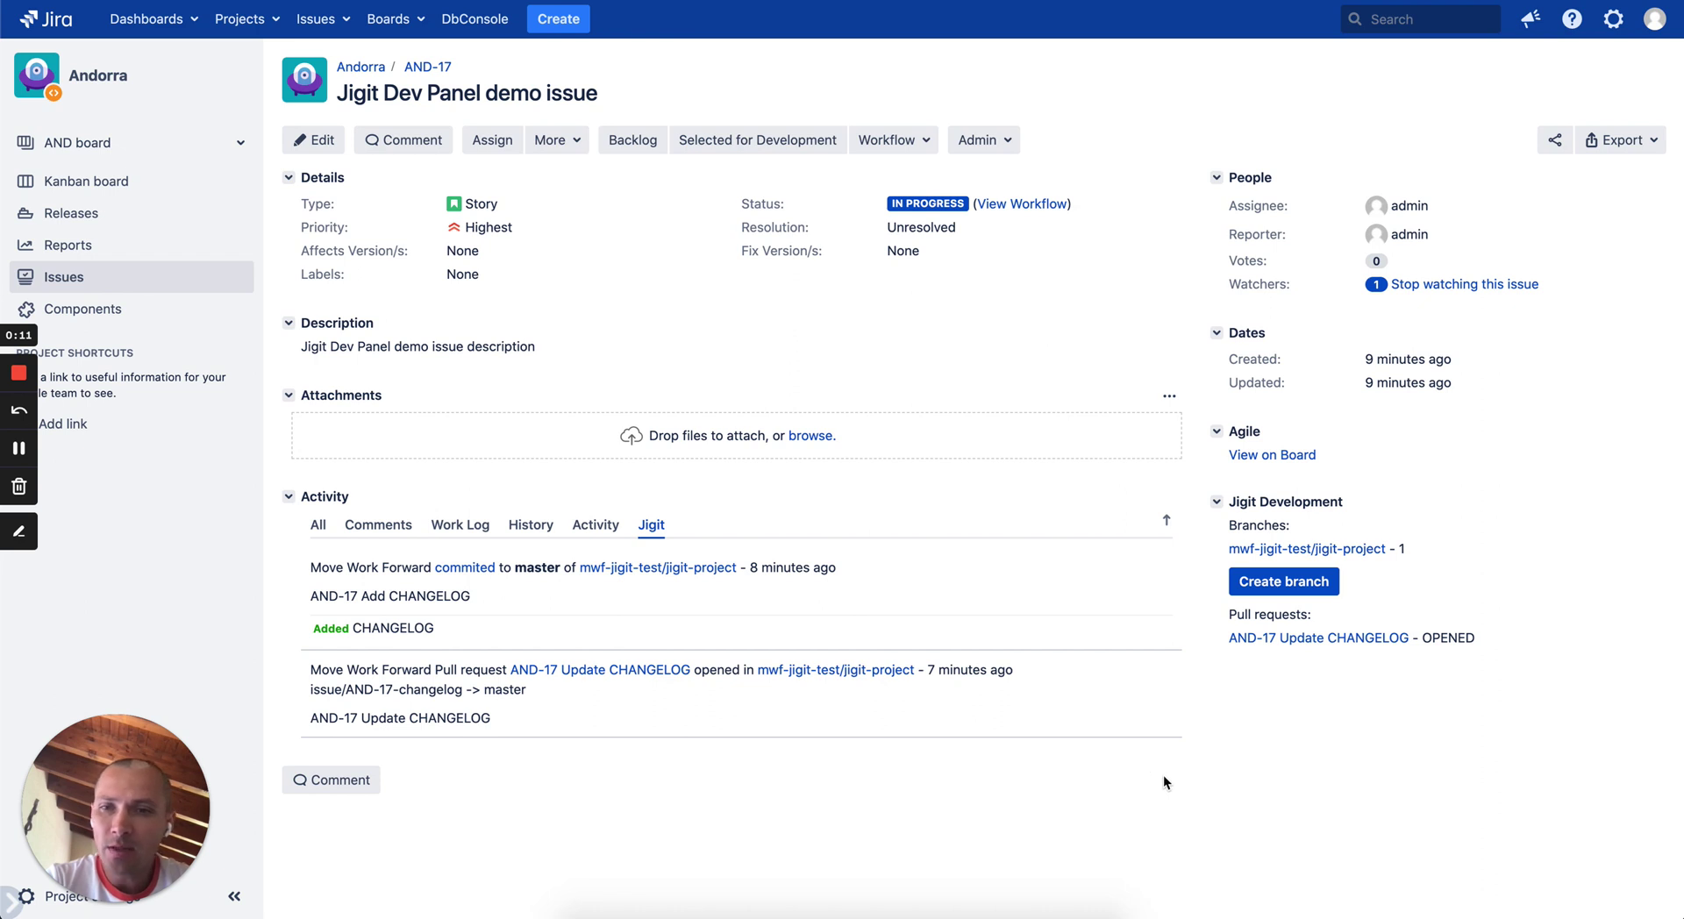
pyautogui.click(1265, 640)
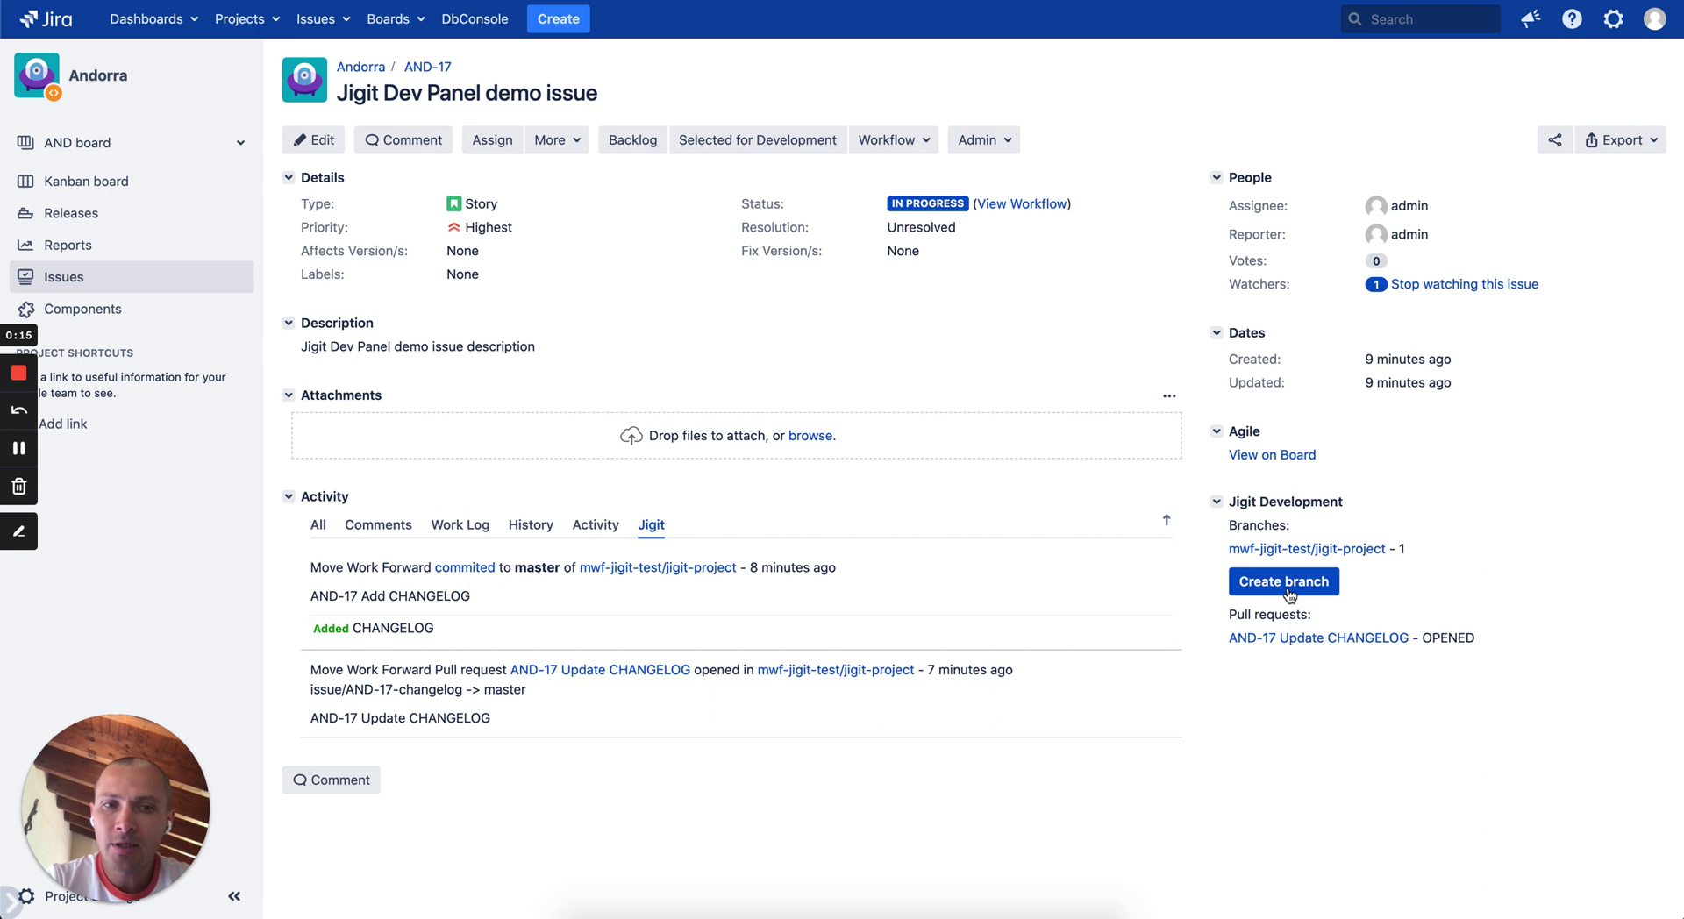
pyautogui.click(1377, 586)
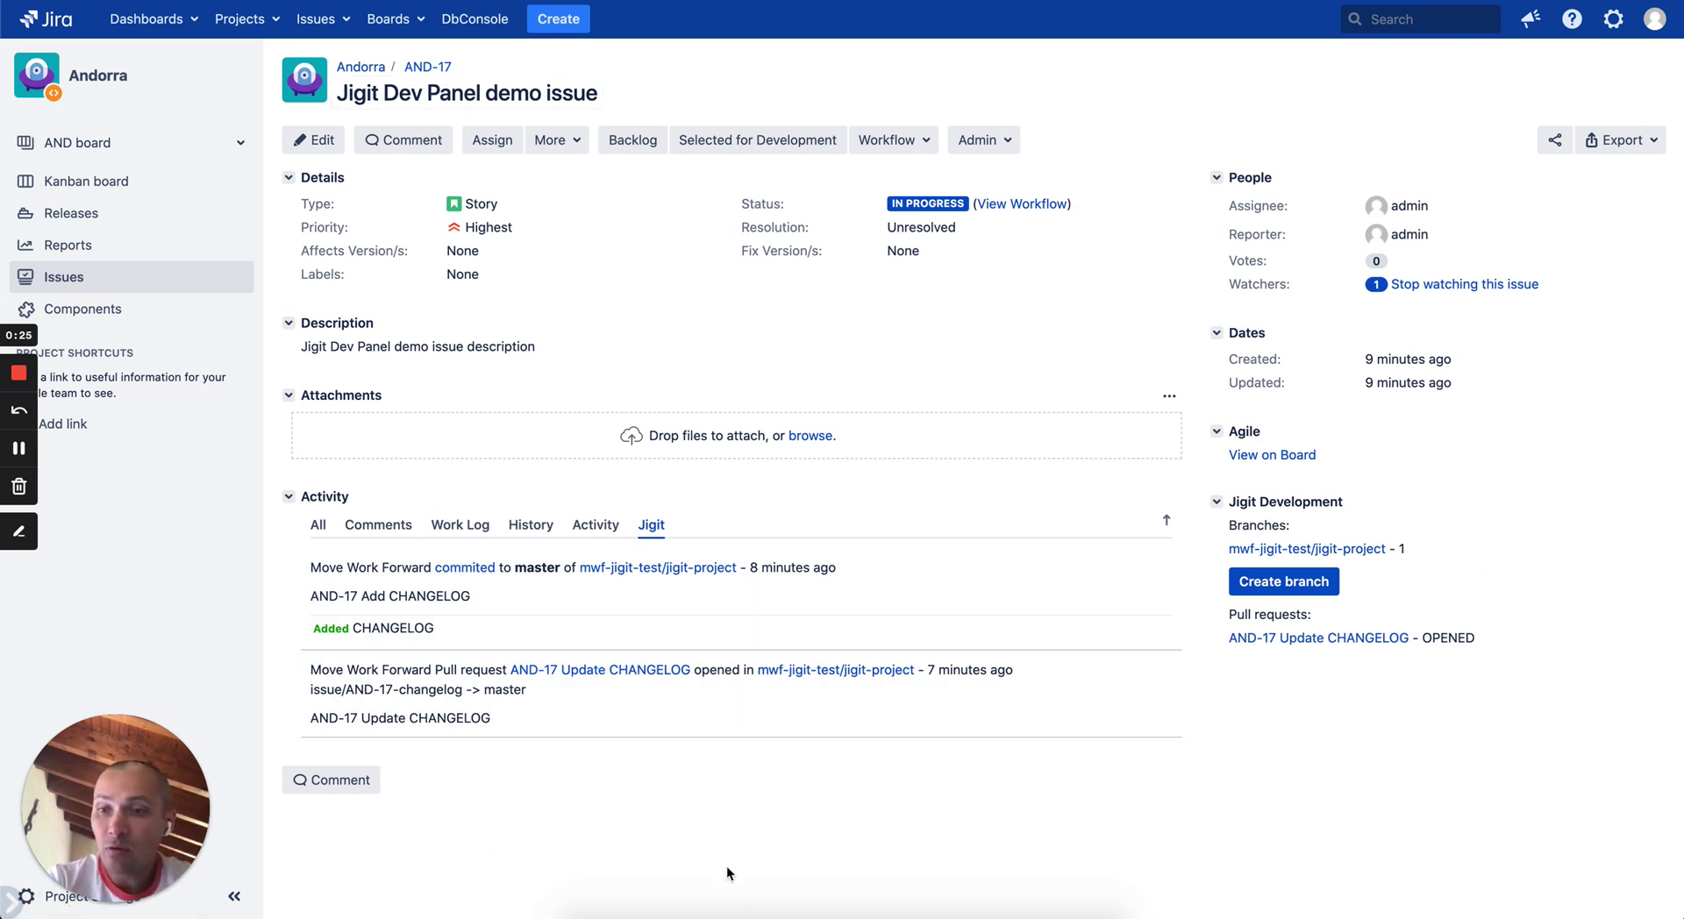
# - Start a new branch for issue AND-17 in repository mwf-jigit-test/jigit-project, based on the master branch
pyautogui.click(1296, 589)
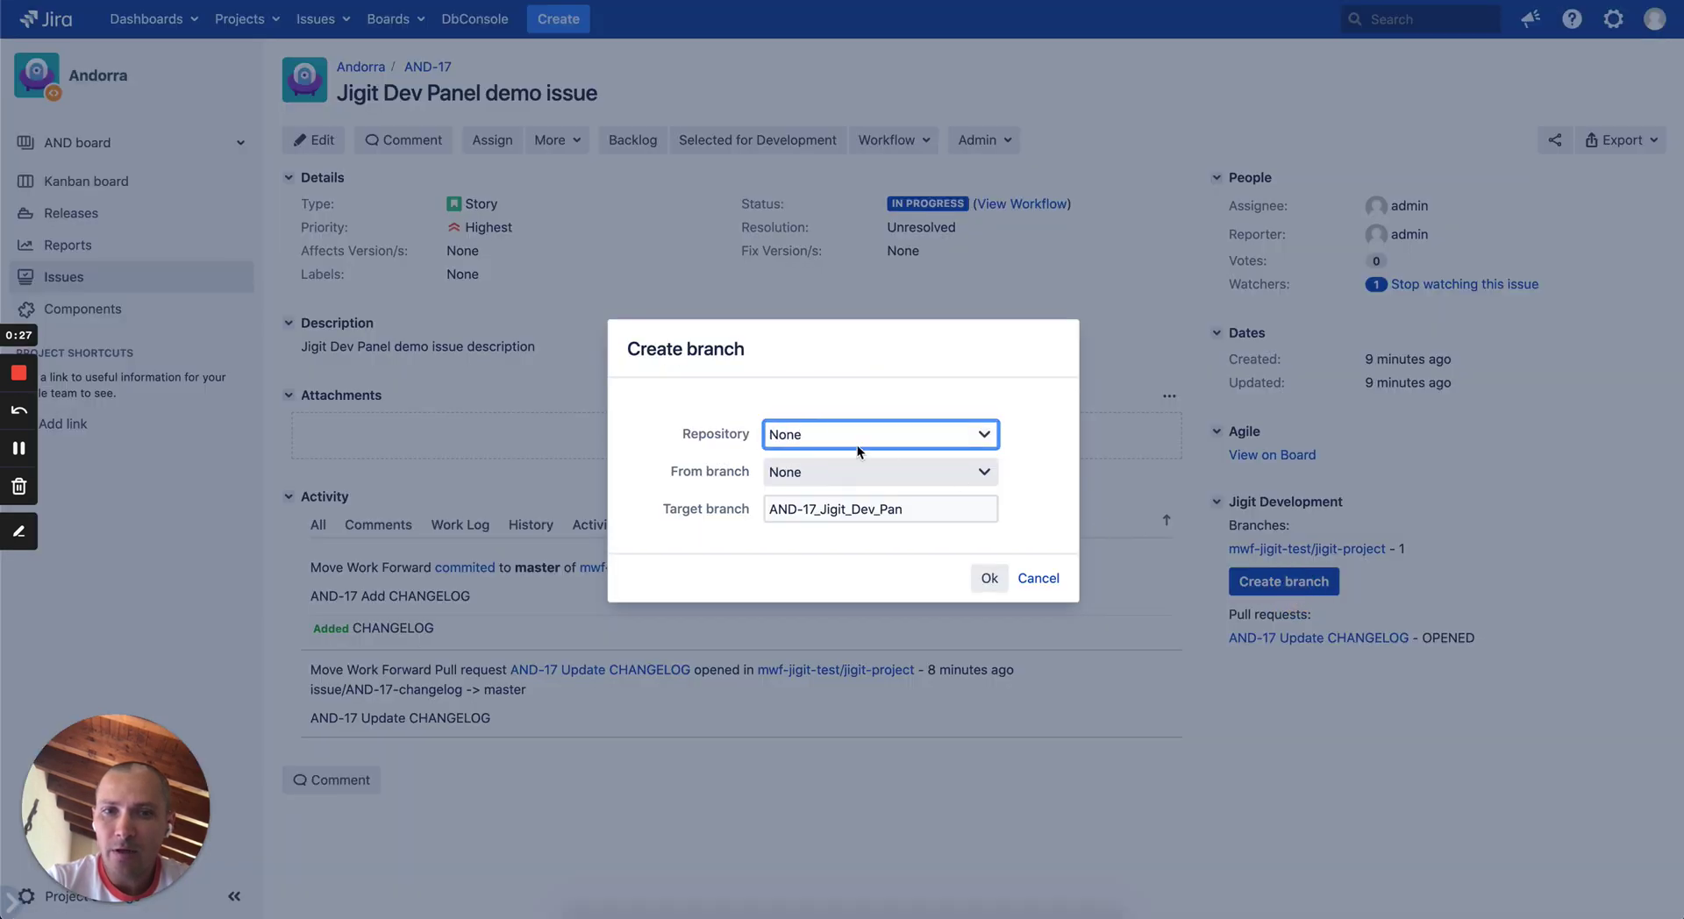
pyautogui.click(856, 443)
pyautogui.click(844, 451)
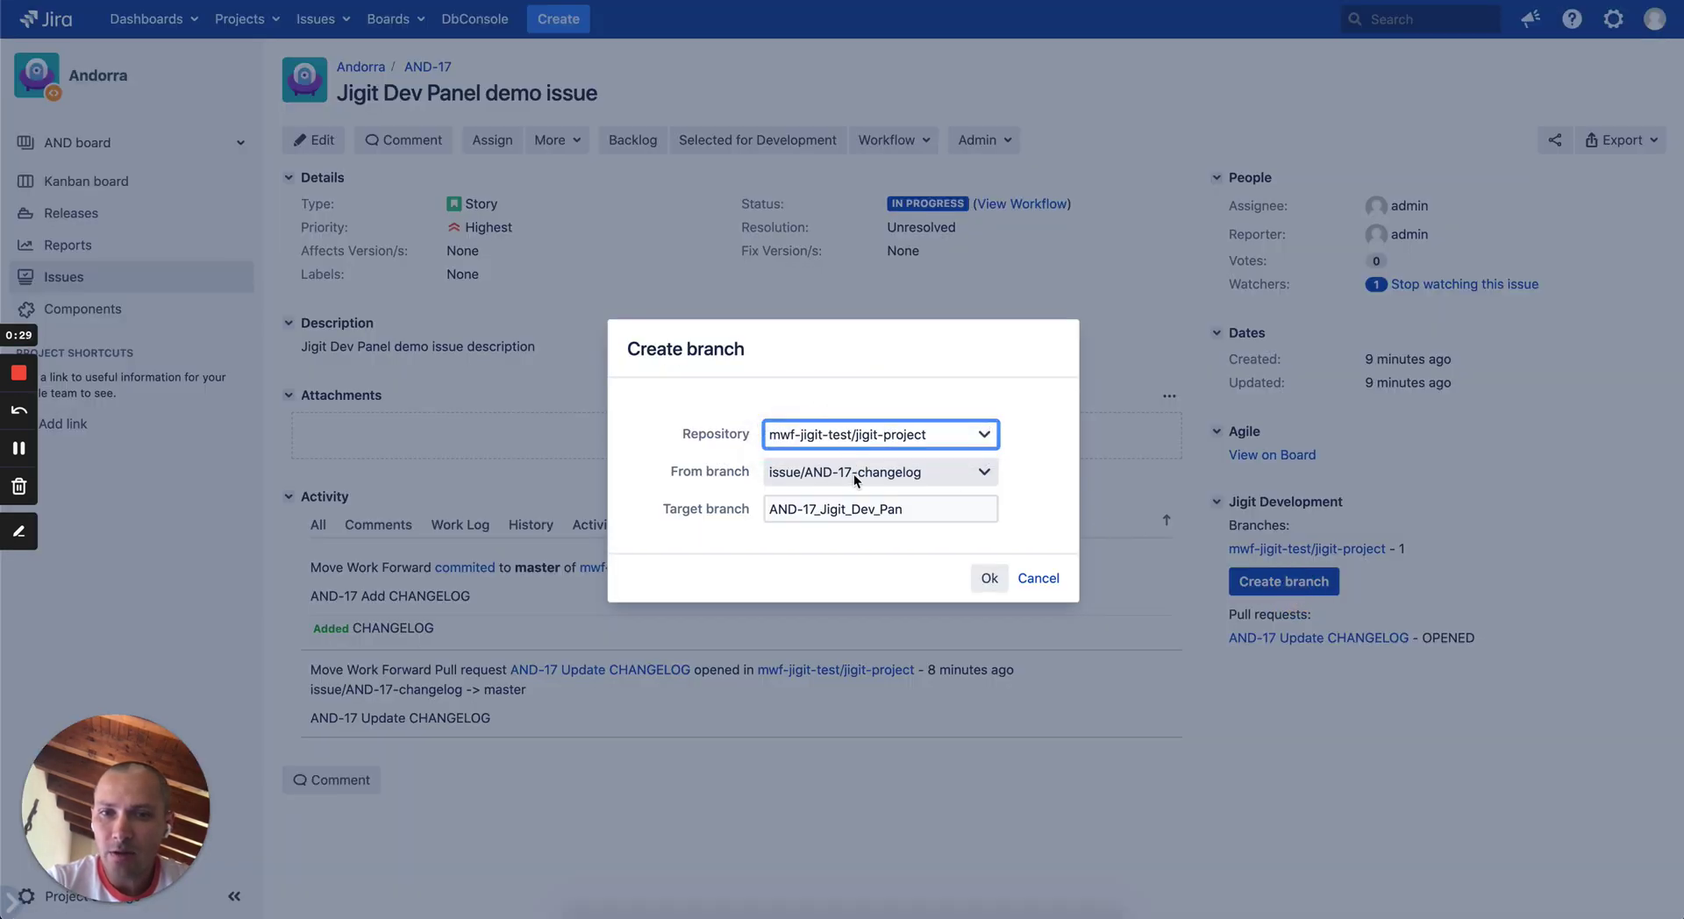
pyautogui.click(855, 474)
pyautogui.click(855, 488)
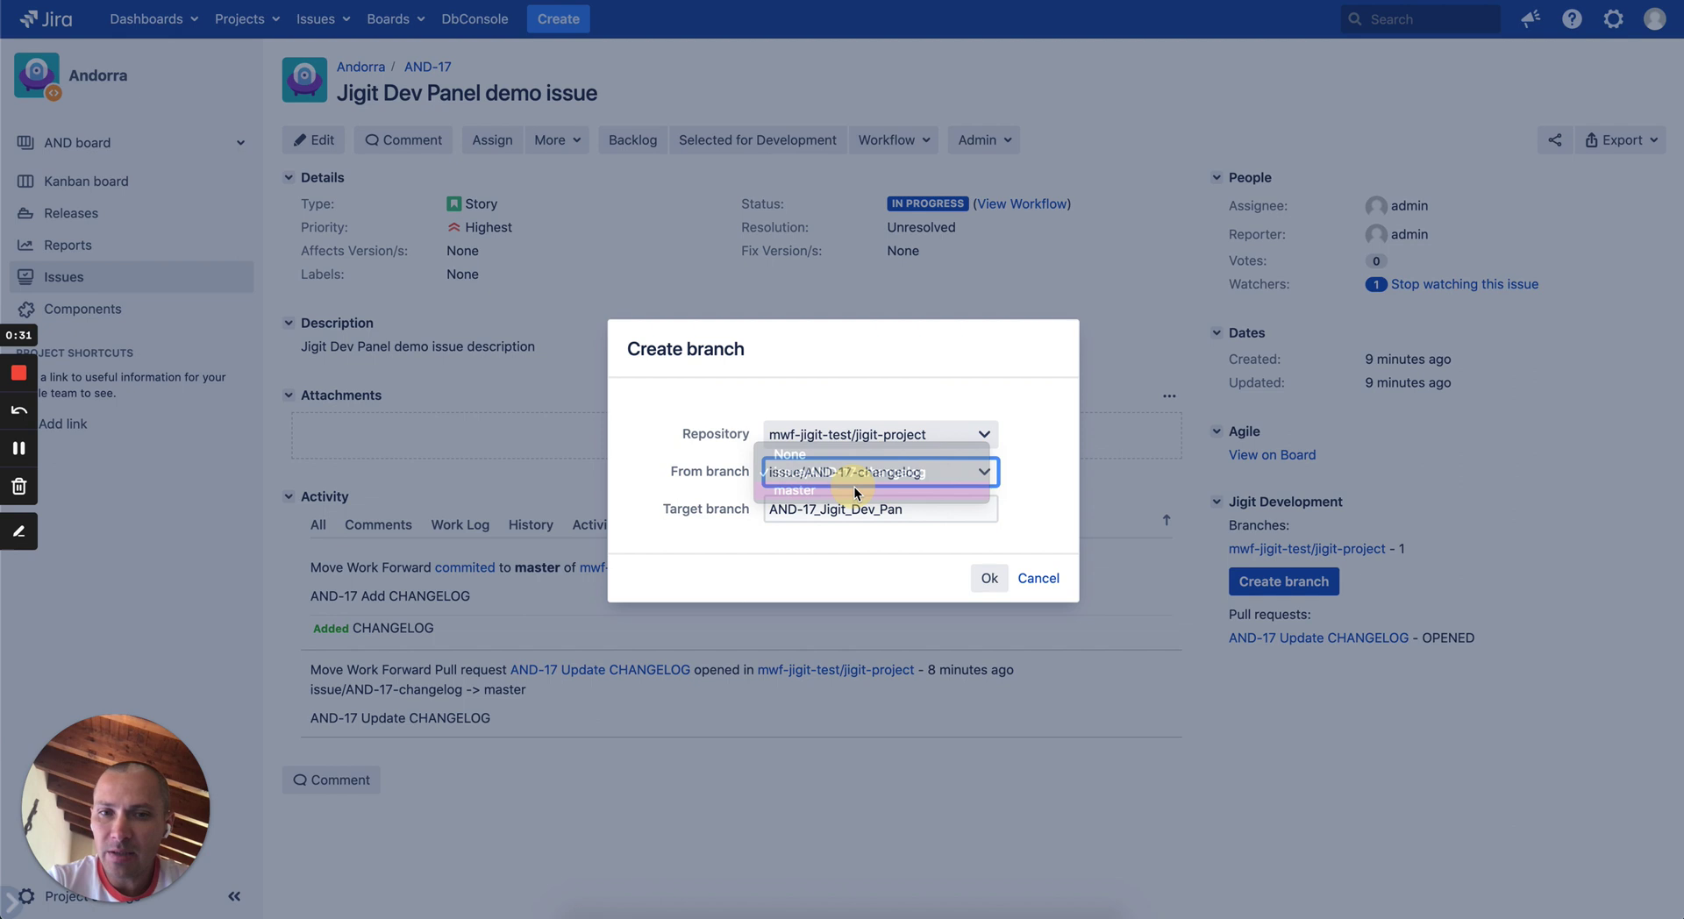
# - Name the target branch bug/AND-17_Jigit_Dev_Panel and create it
pyautogui.click(925, 510)
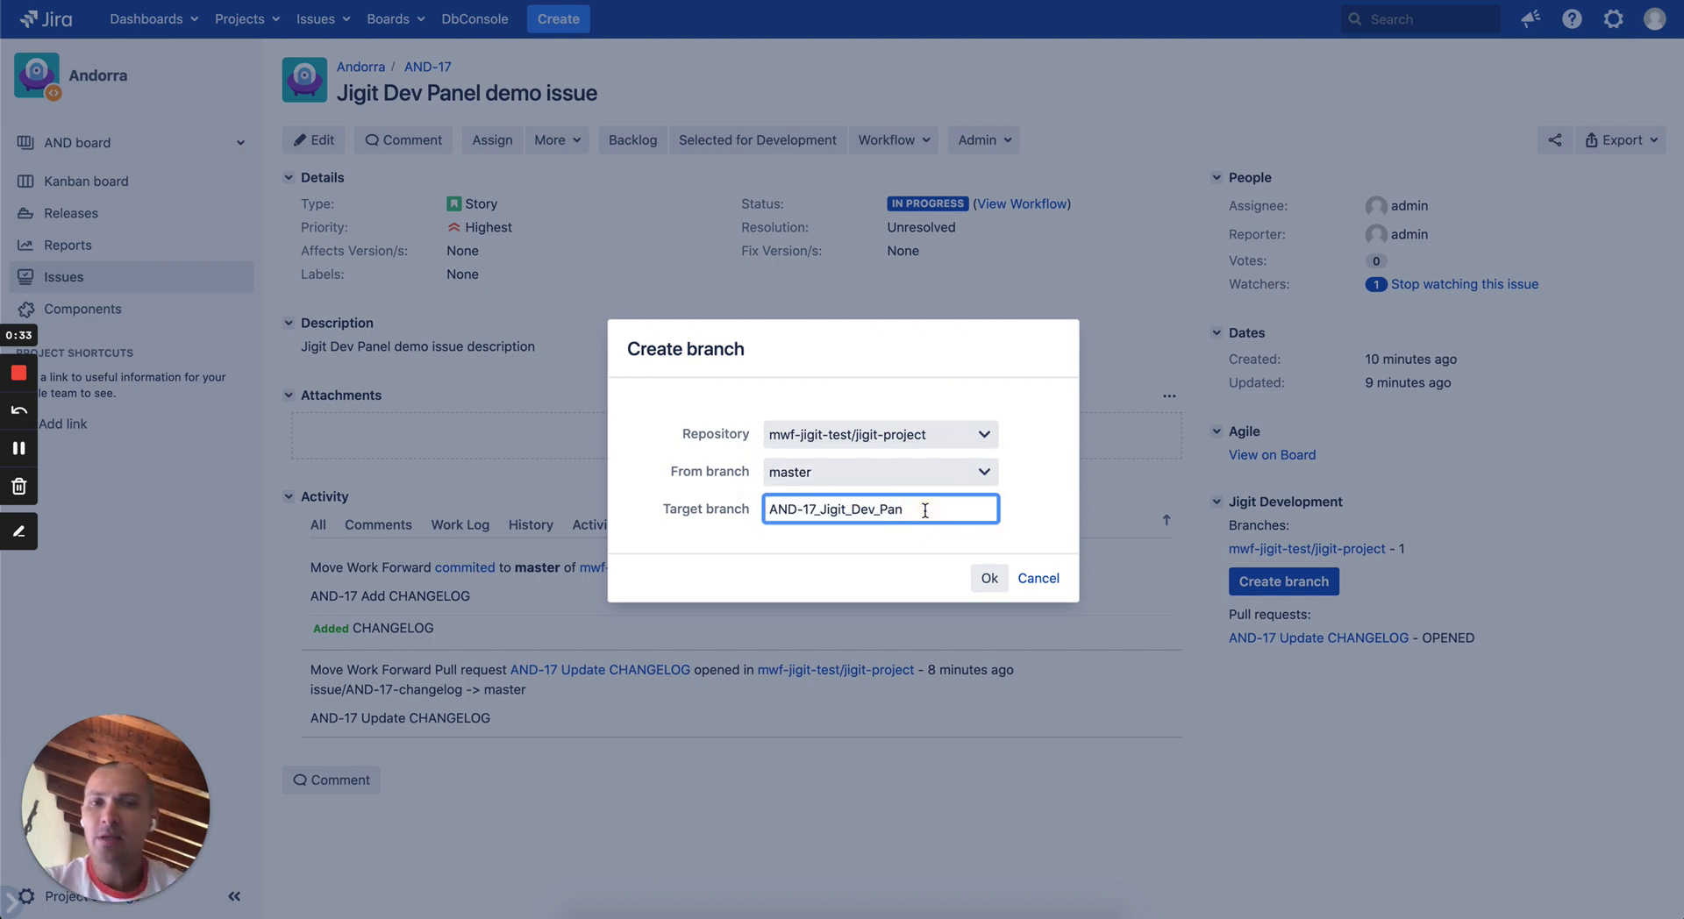
pyautogui.write('bug/')
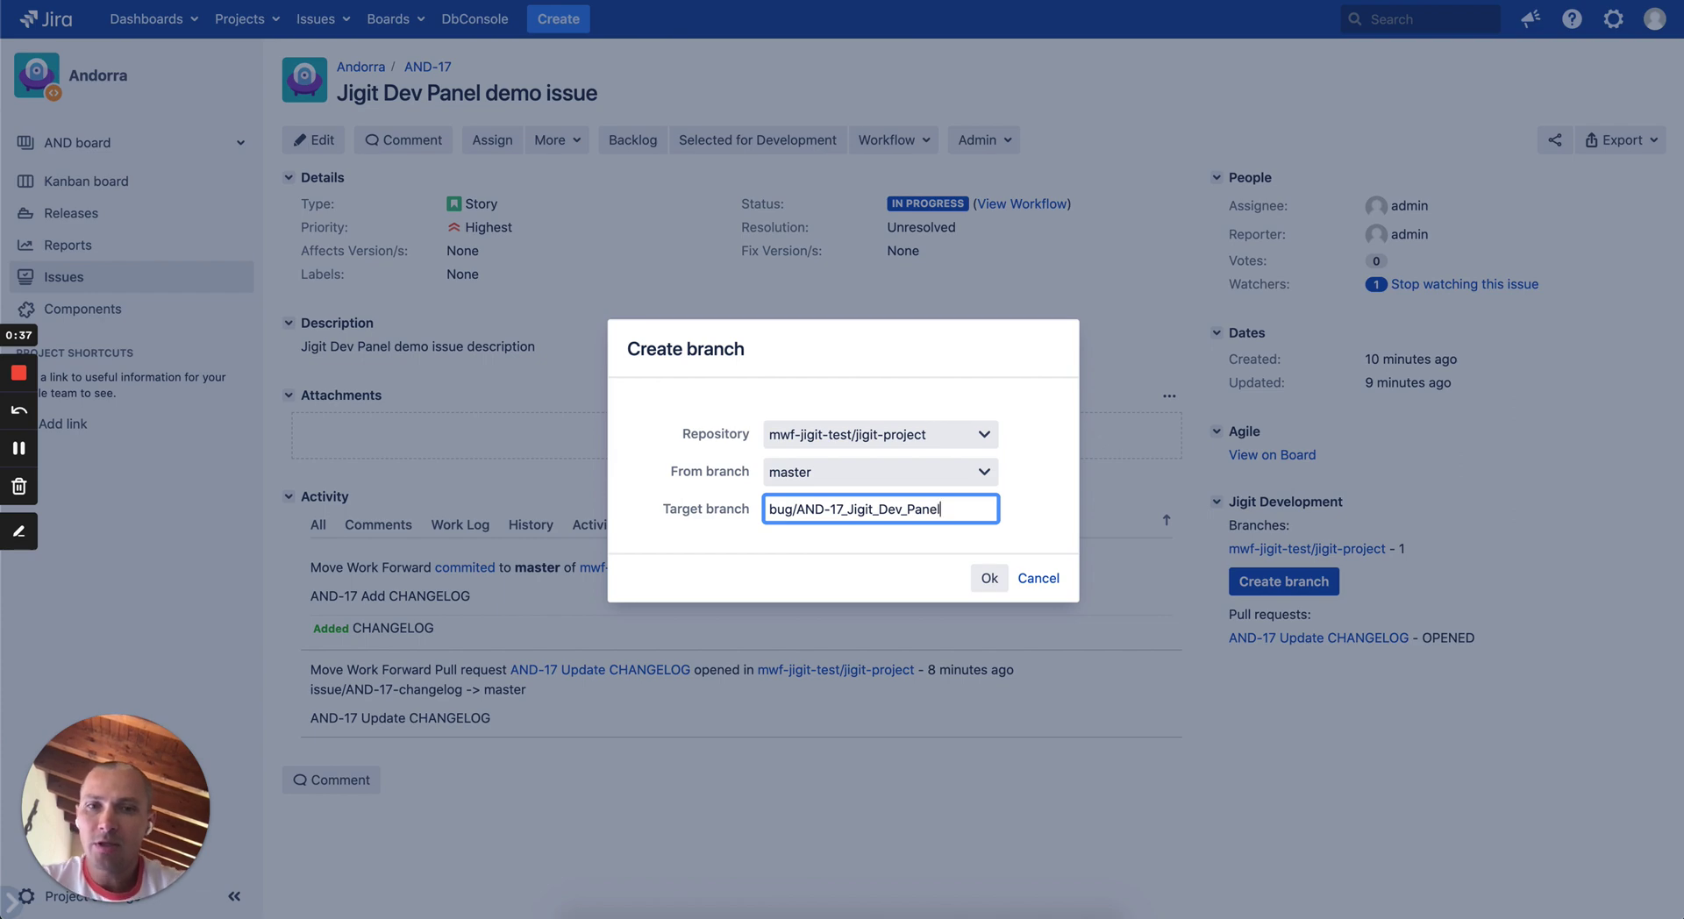
pyautogui.click(989, 579)
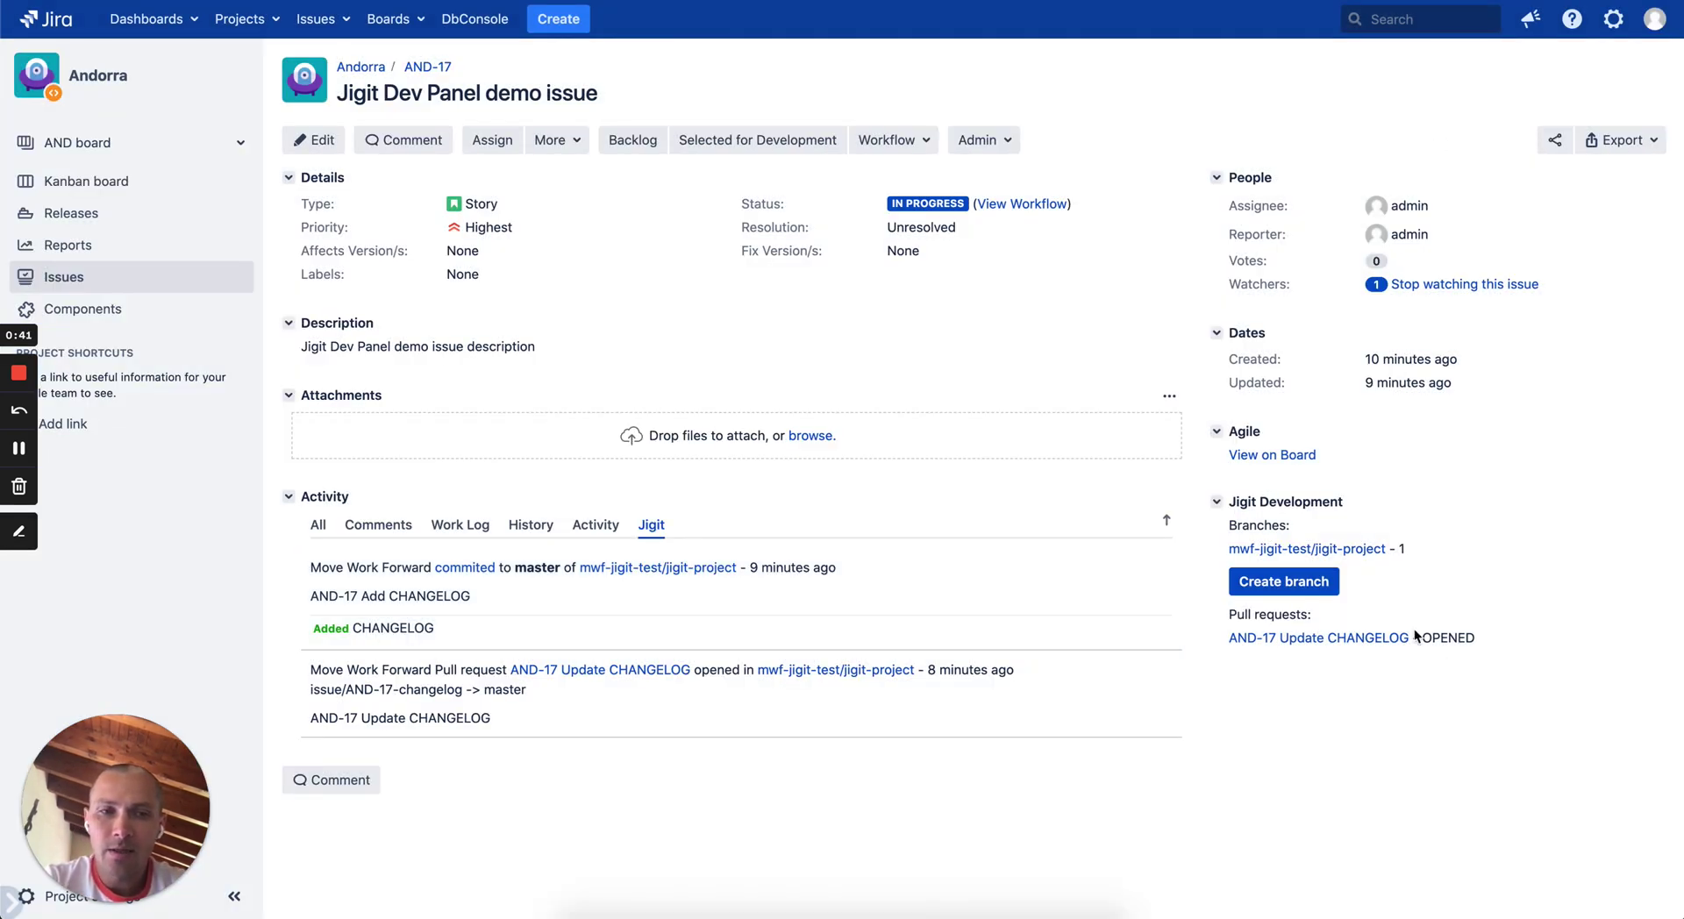
# - Open the linked AND-17 Update CHANGELOG merge request in GitLab and check the refreshed jigit-project branch list for the new bug branch
pyautogui.click(1369, 638)
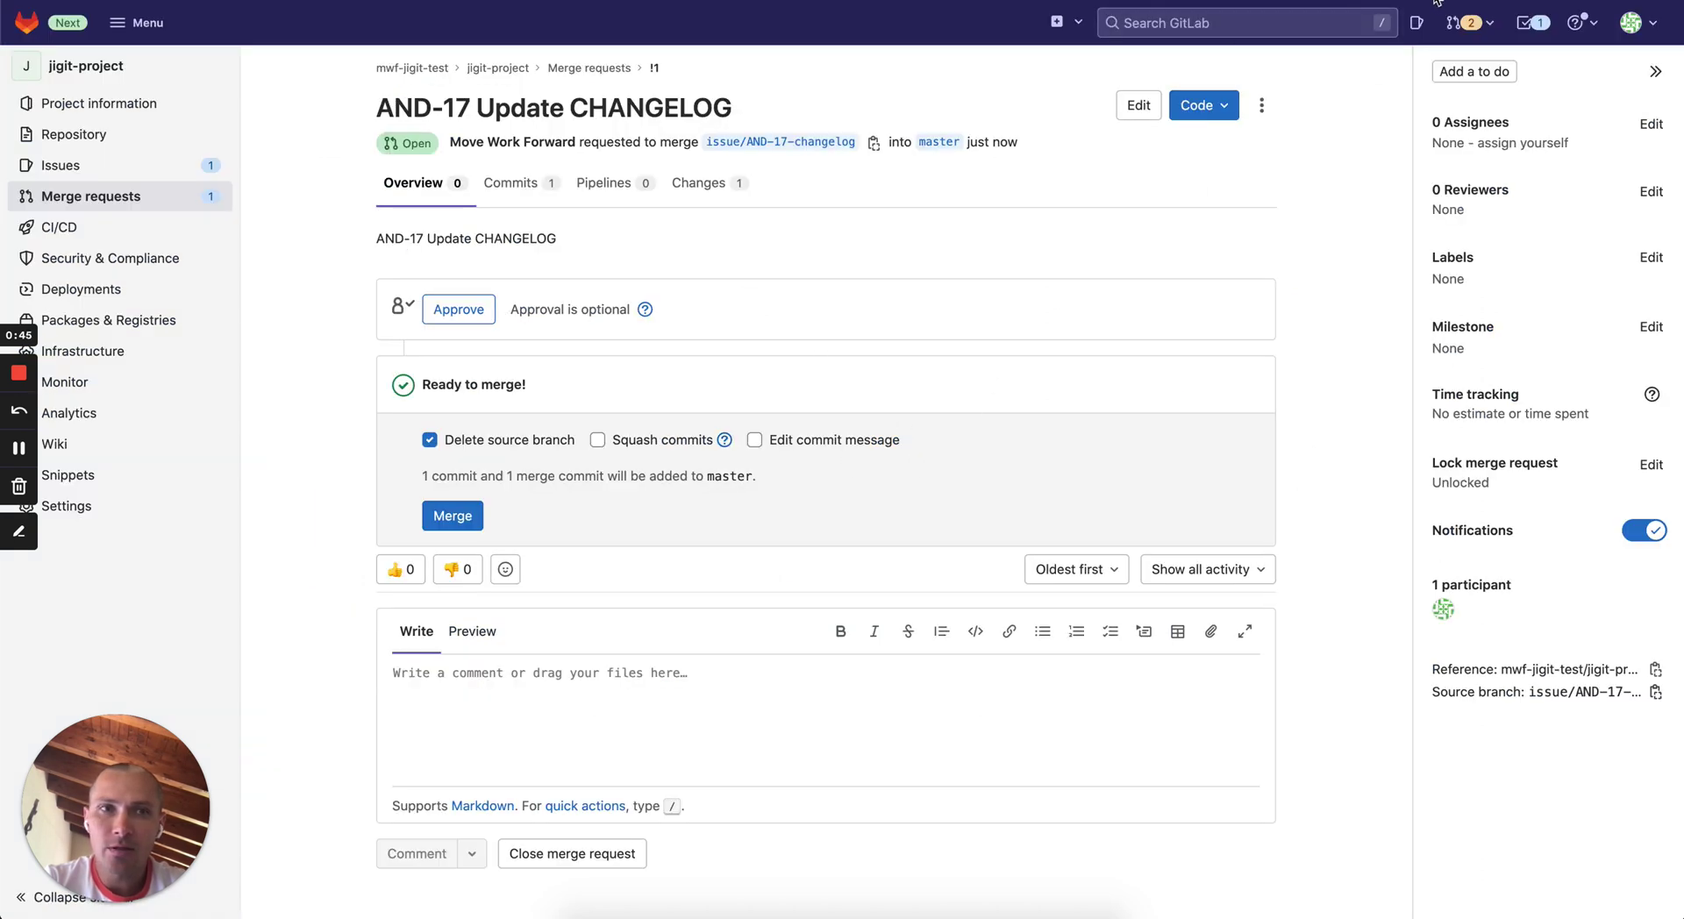
pyautogui.hotkey('ctrl', 'Tab')
pyautogui.press('super+r')
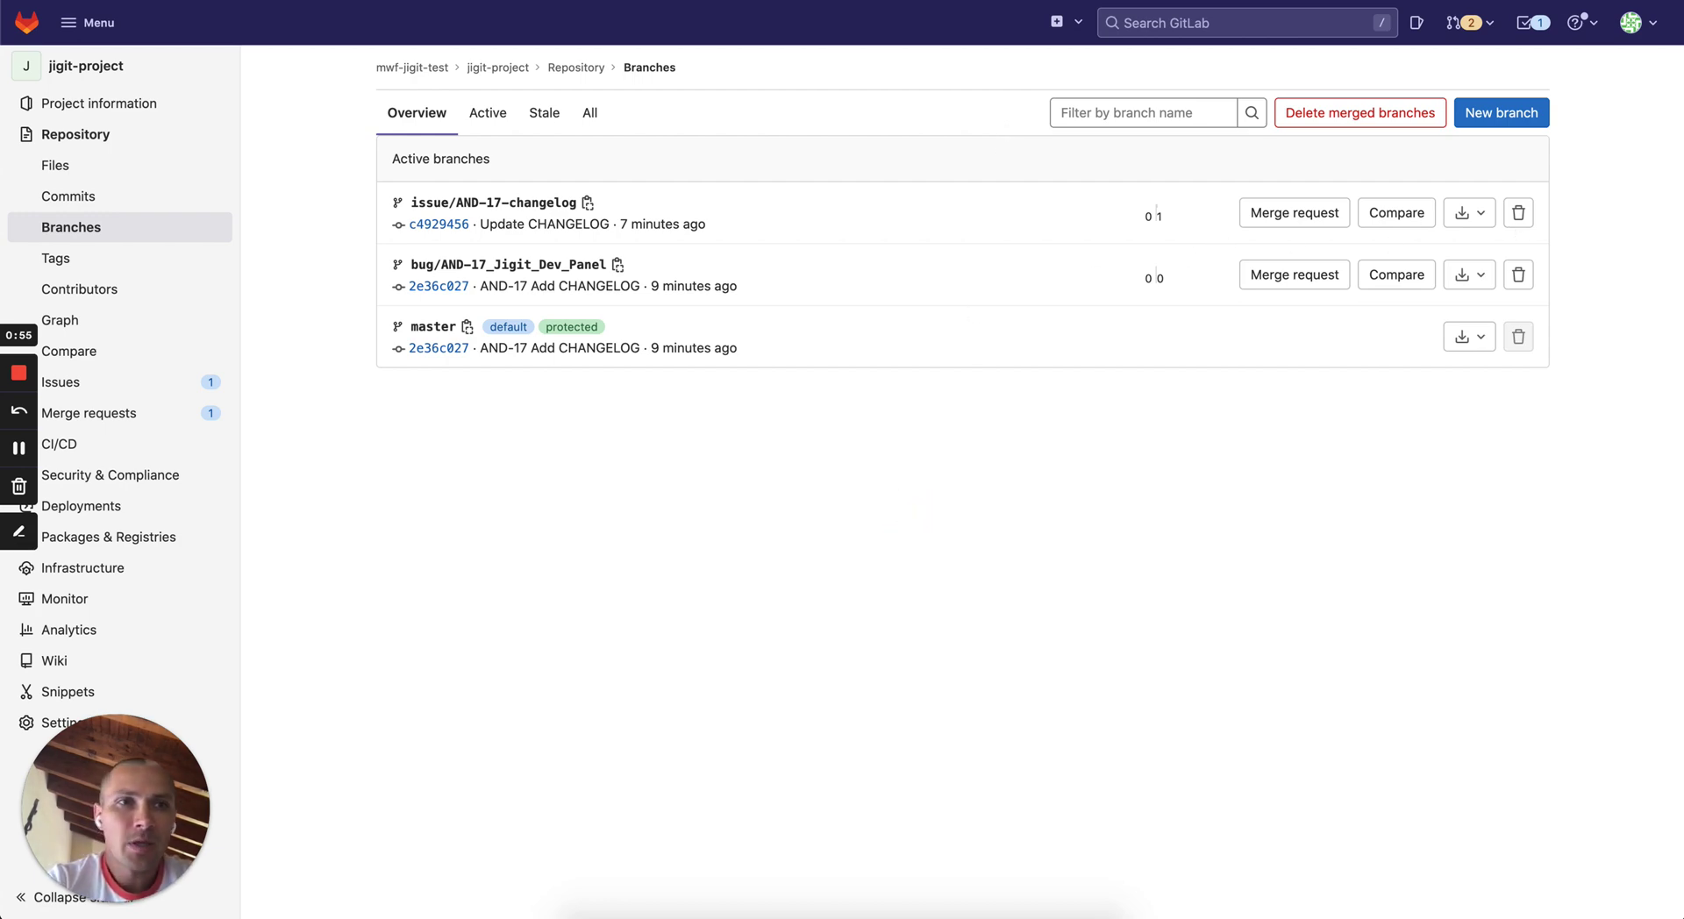
pyautogui.hotkey('ctrl', 'Tab')
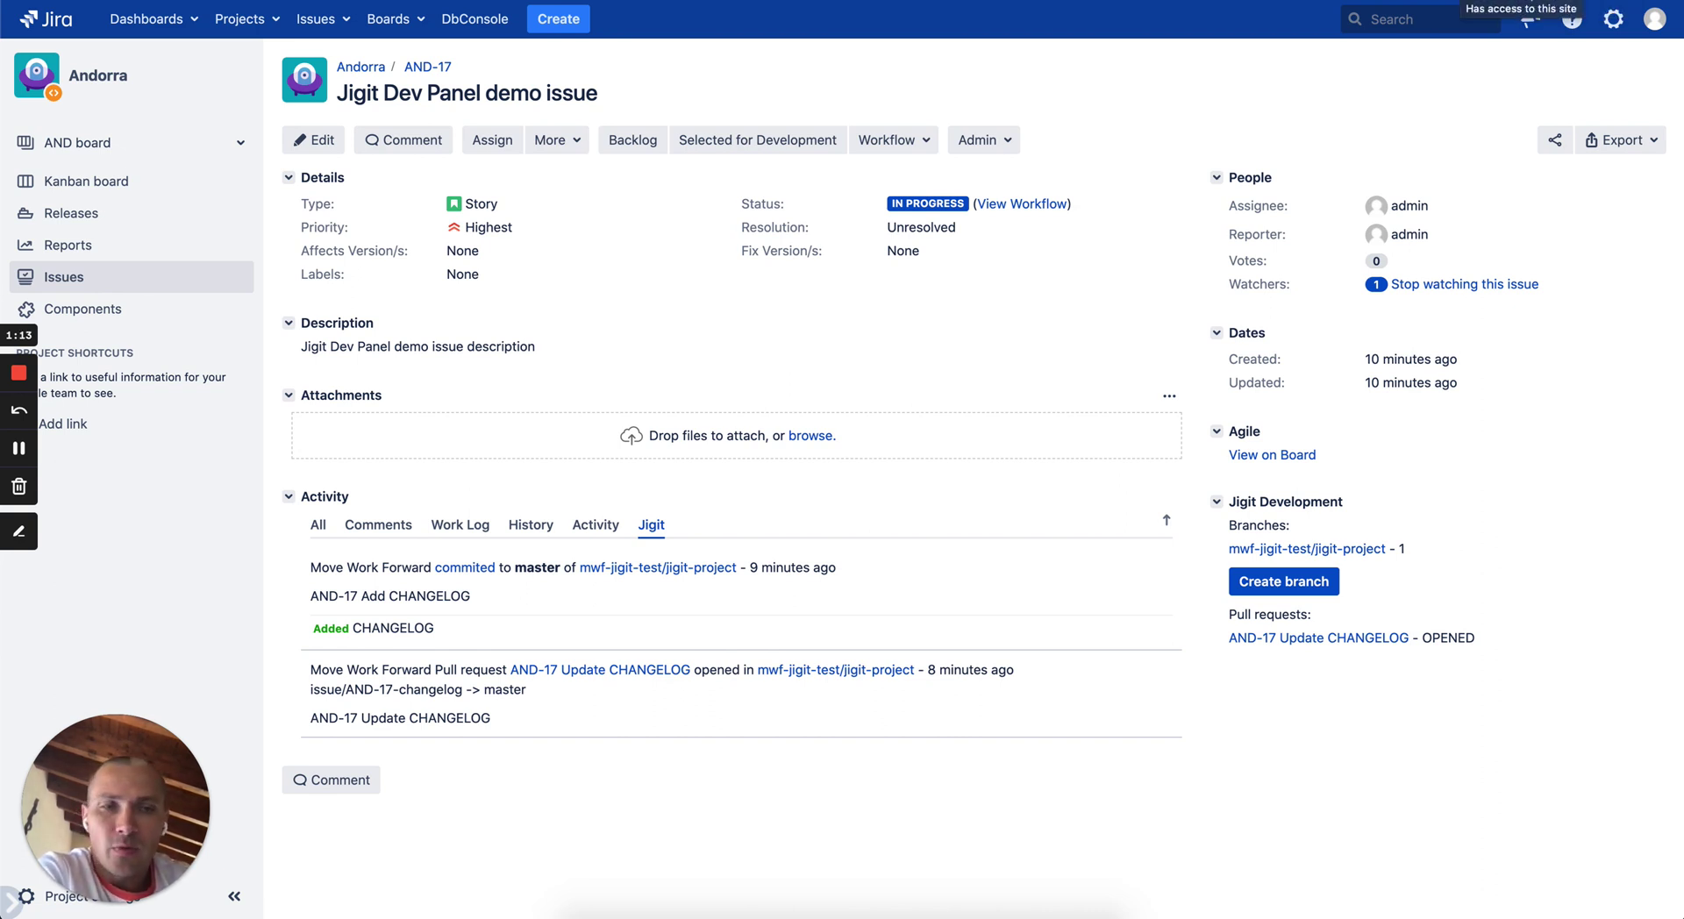
pyautogui.hotkey('ctrl', 'Tab')
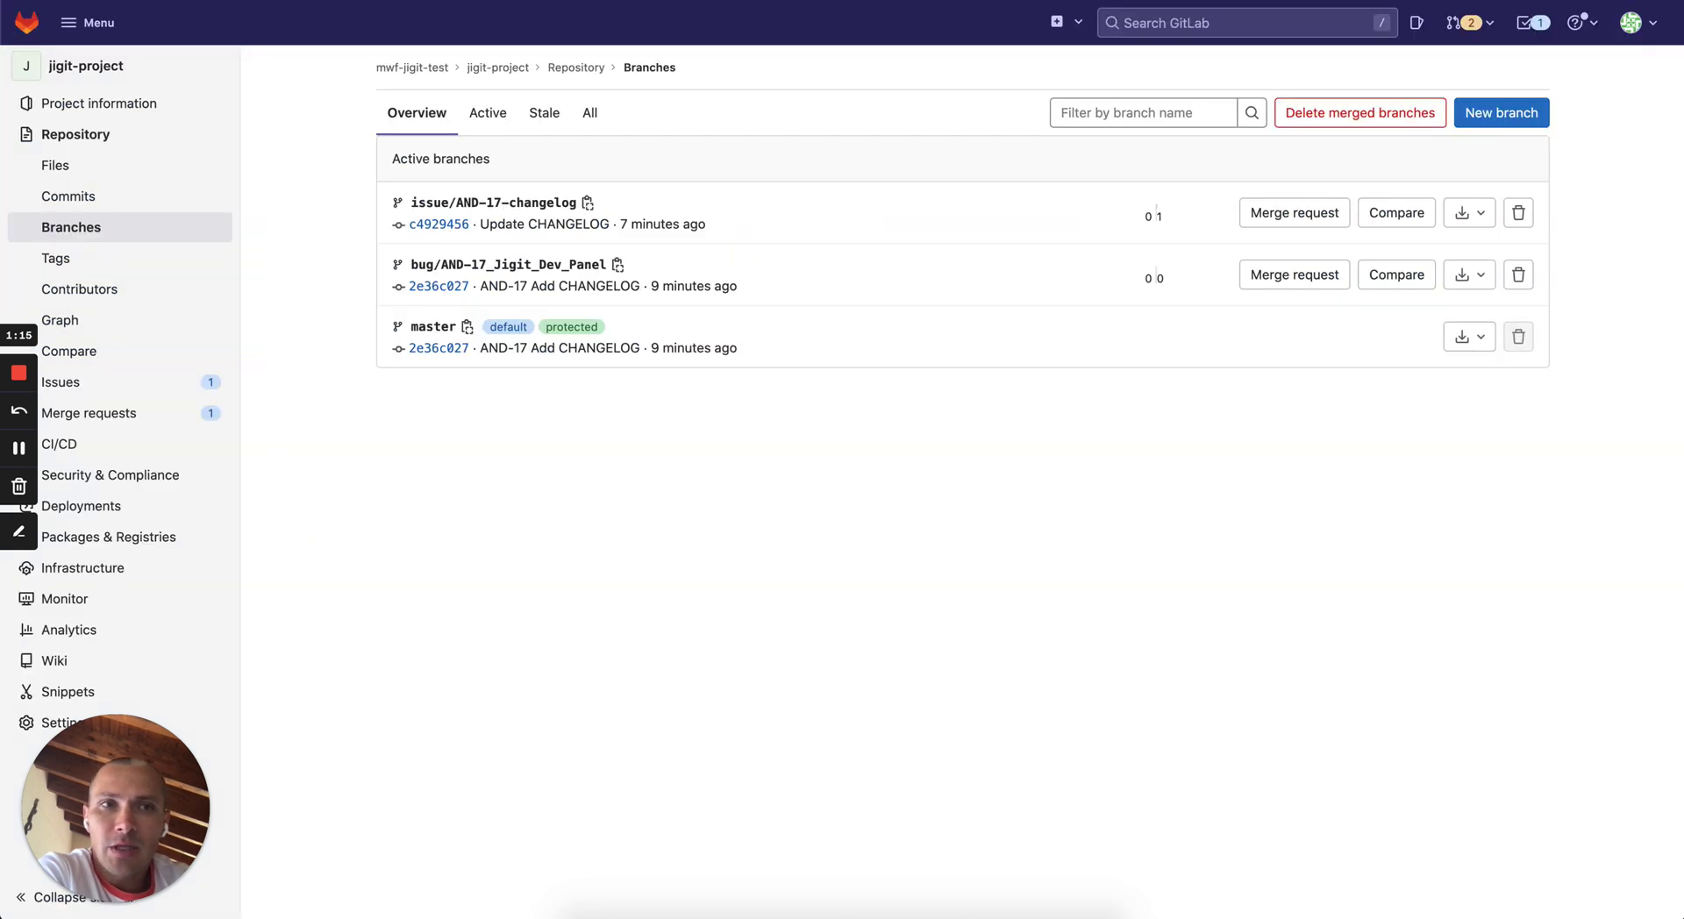
# - In the GitLab user settings for access tokens, name a new personal access token "Jira Gitlab integration"
pyautogui.click(1509, 4)
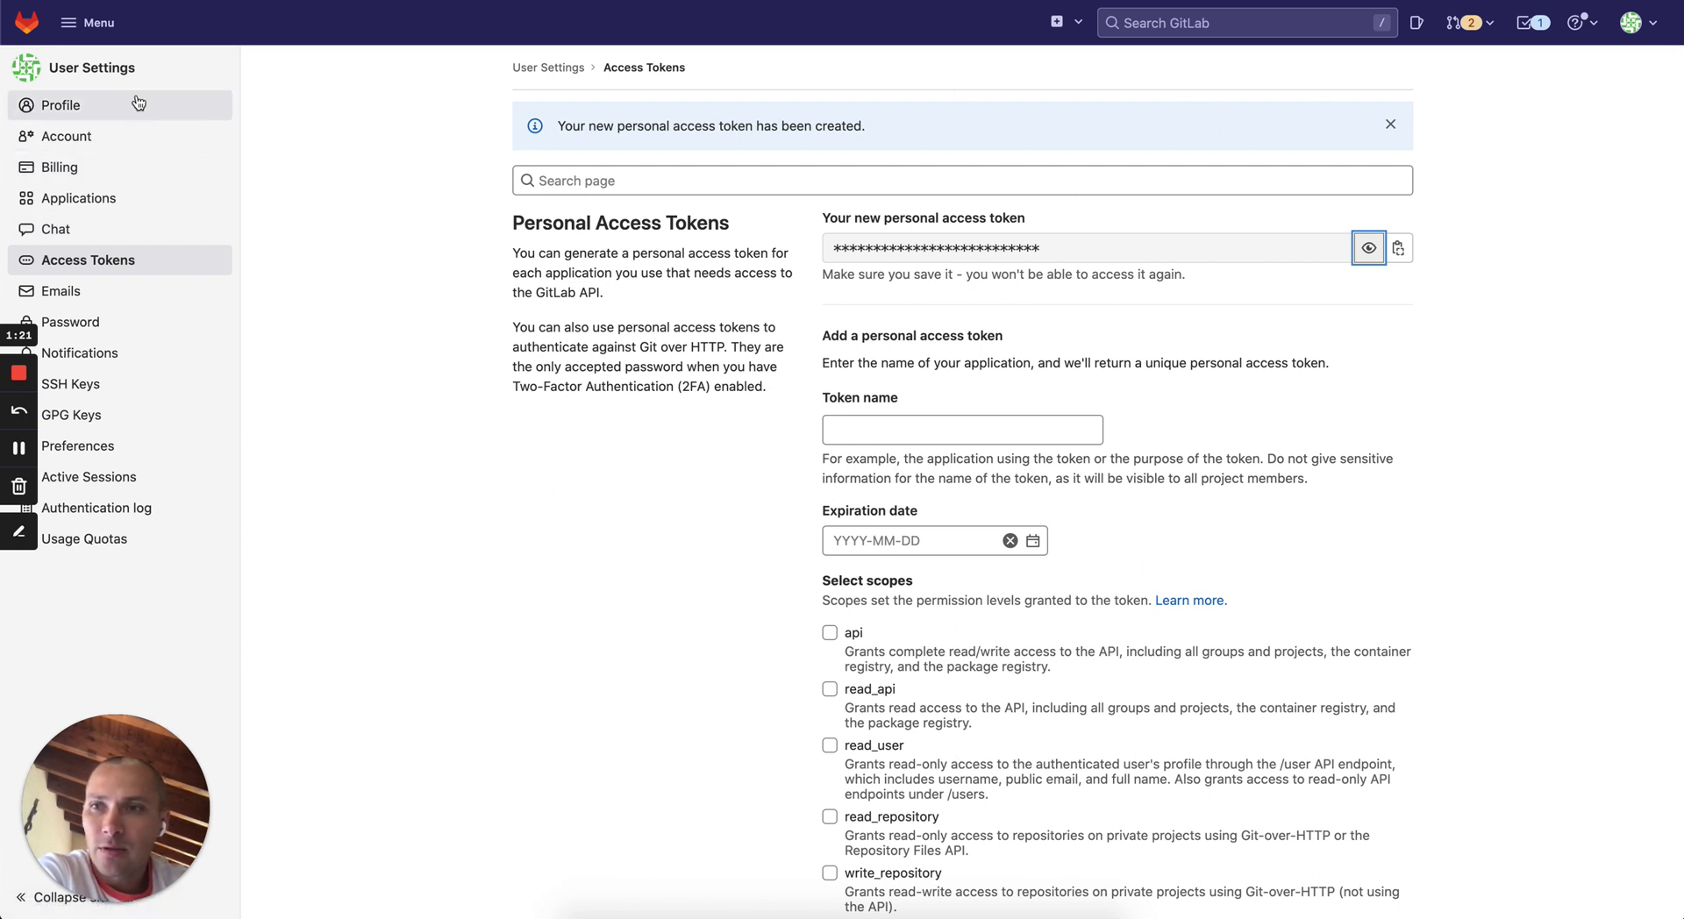
pyautogui.scroll(-2, 579, 595)
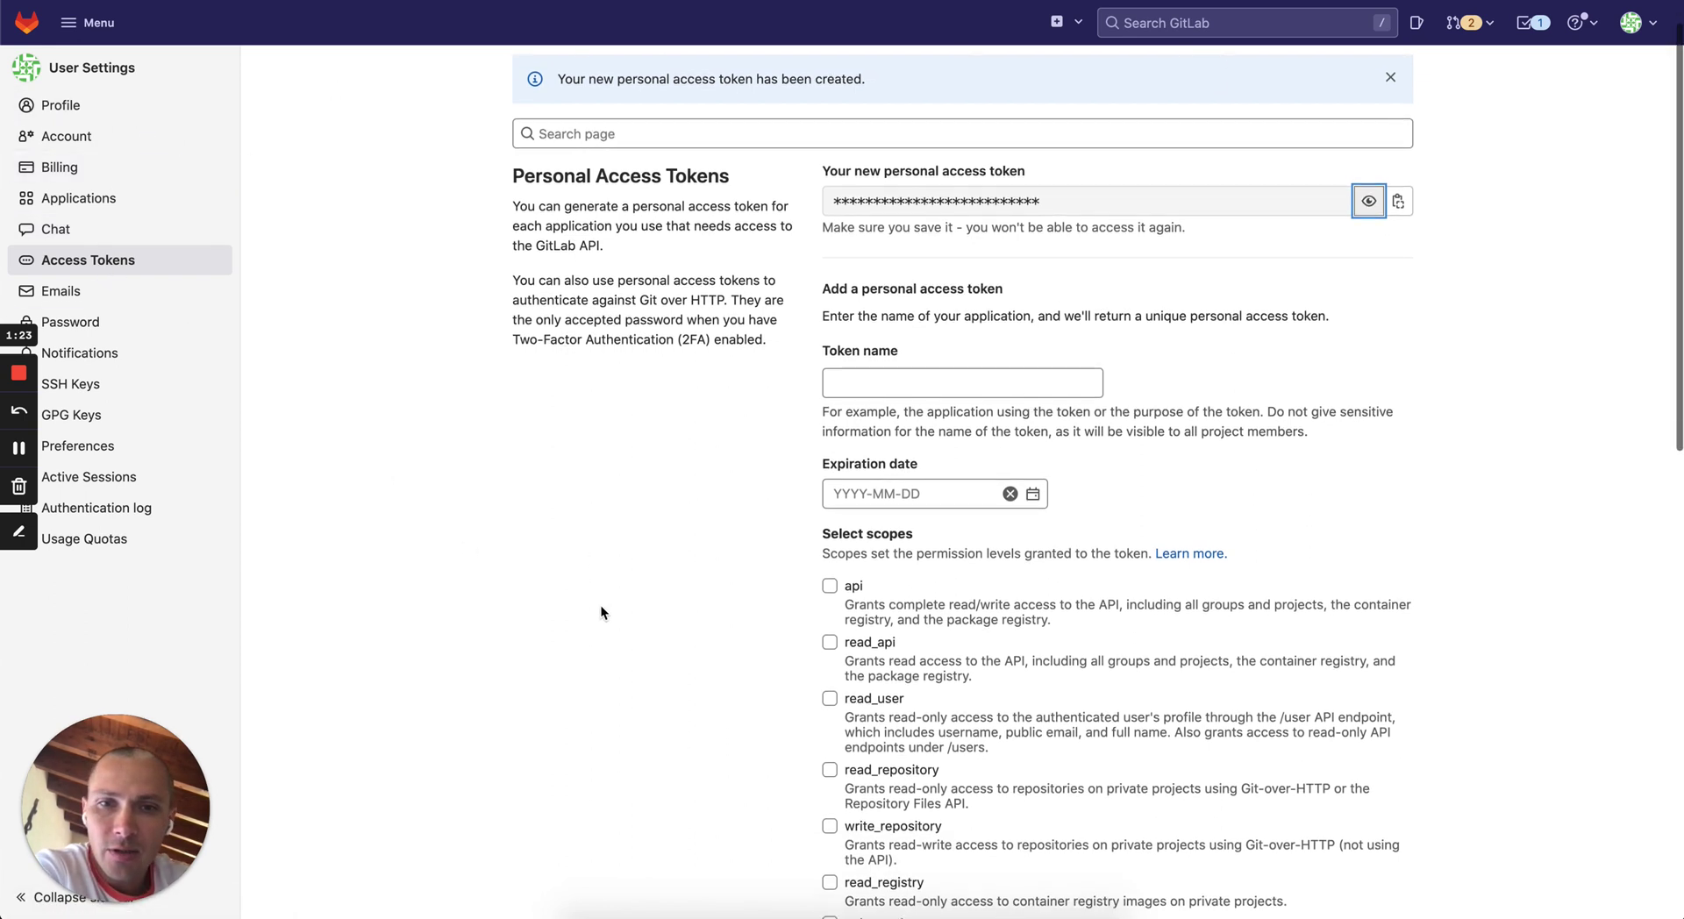
pyautogui.click(899, 324)
pyautogui.write('Git')
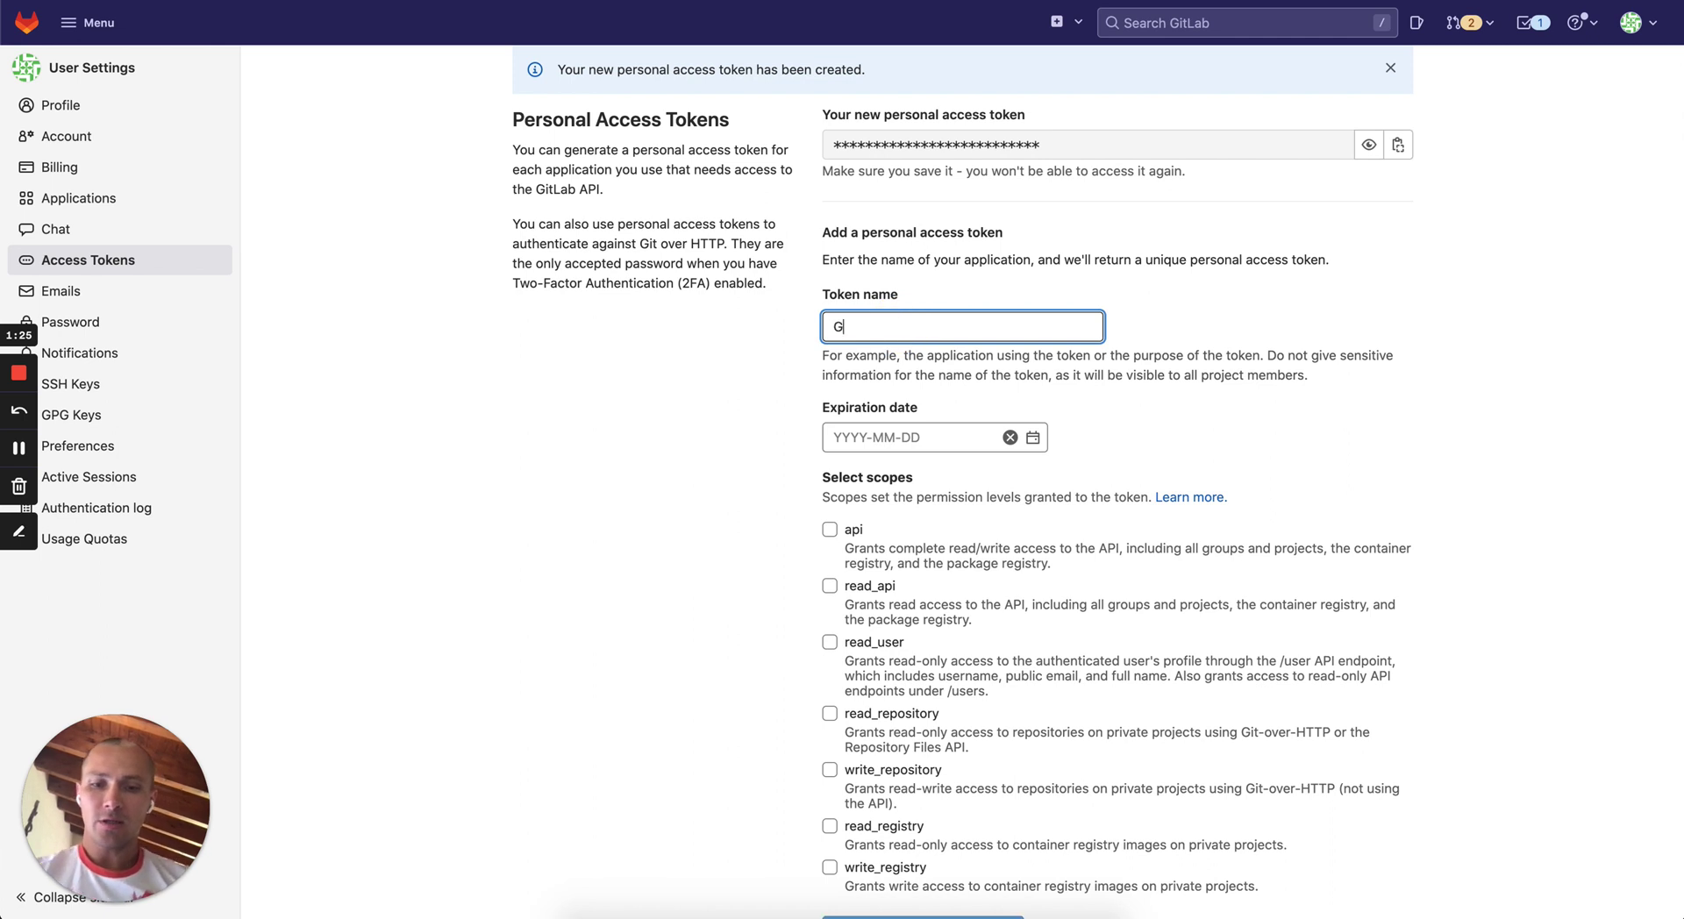
pyautogui.press('BackSpace')
pyautogui.press('BackSpace')
pyautogui.write('Jira ')
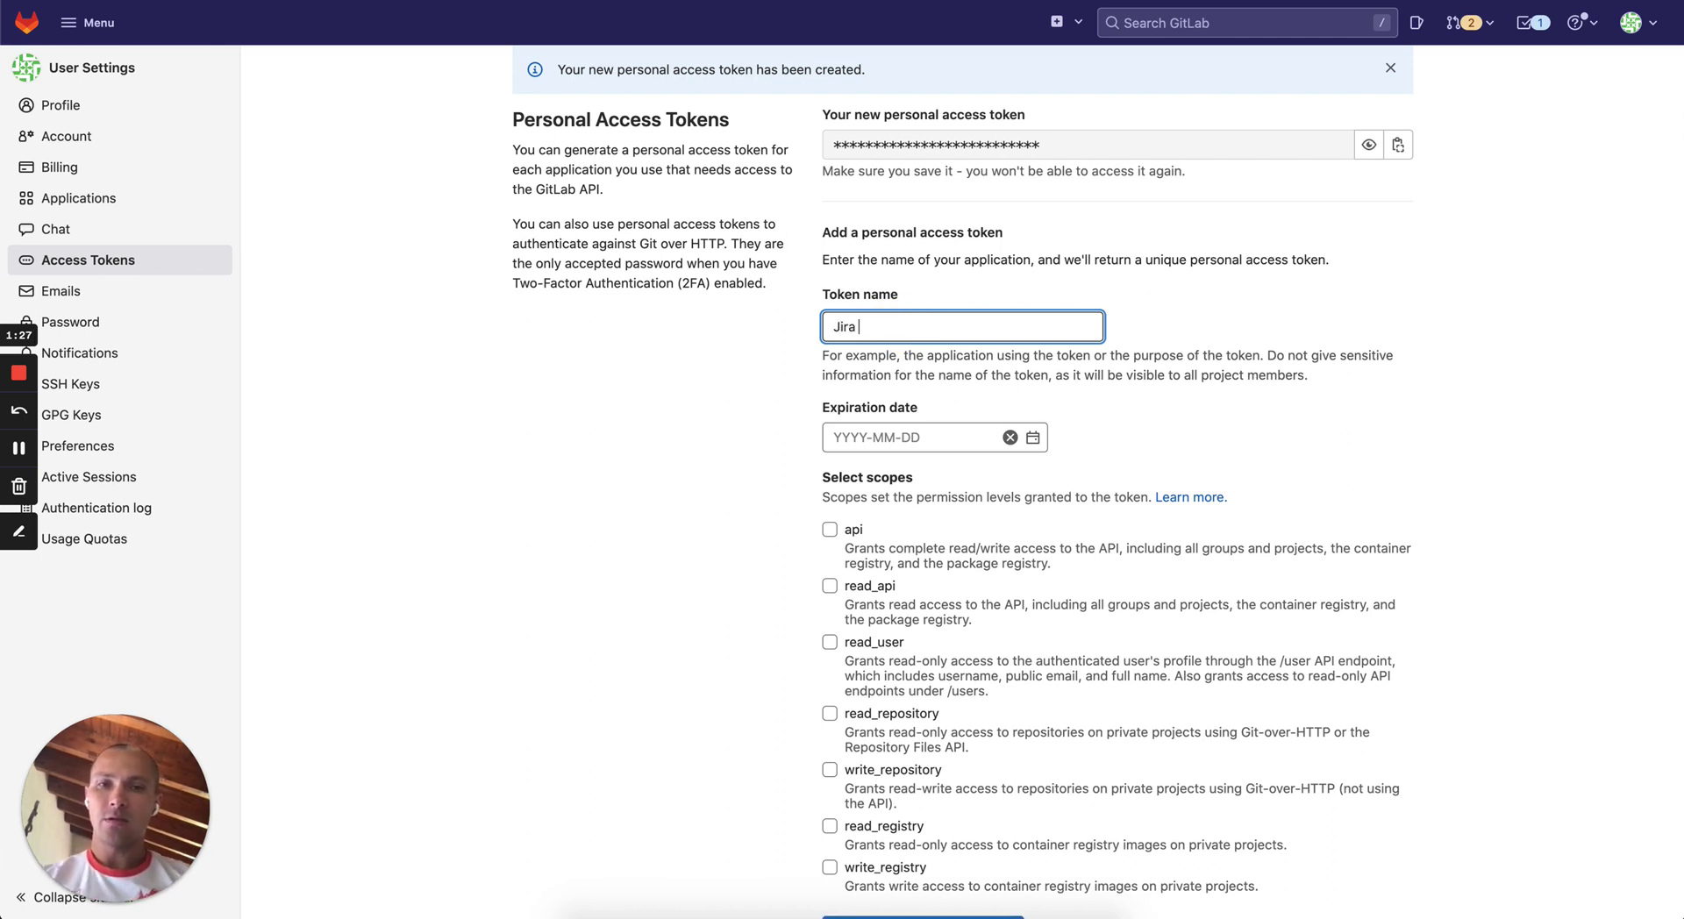
pyautogui.write('Gitlab integration')
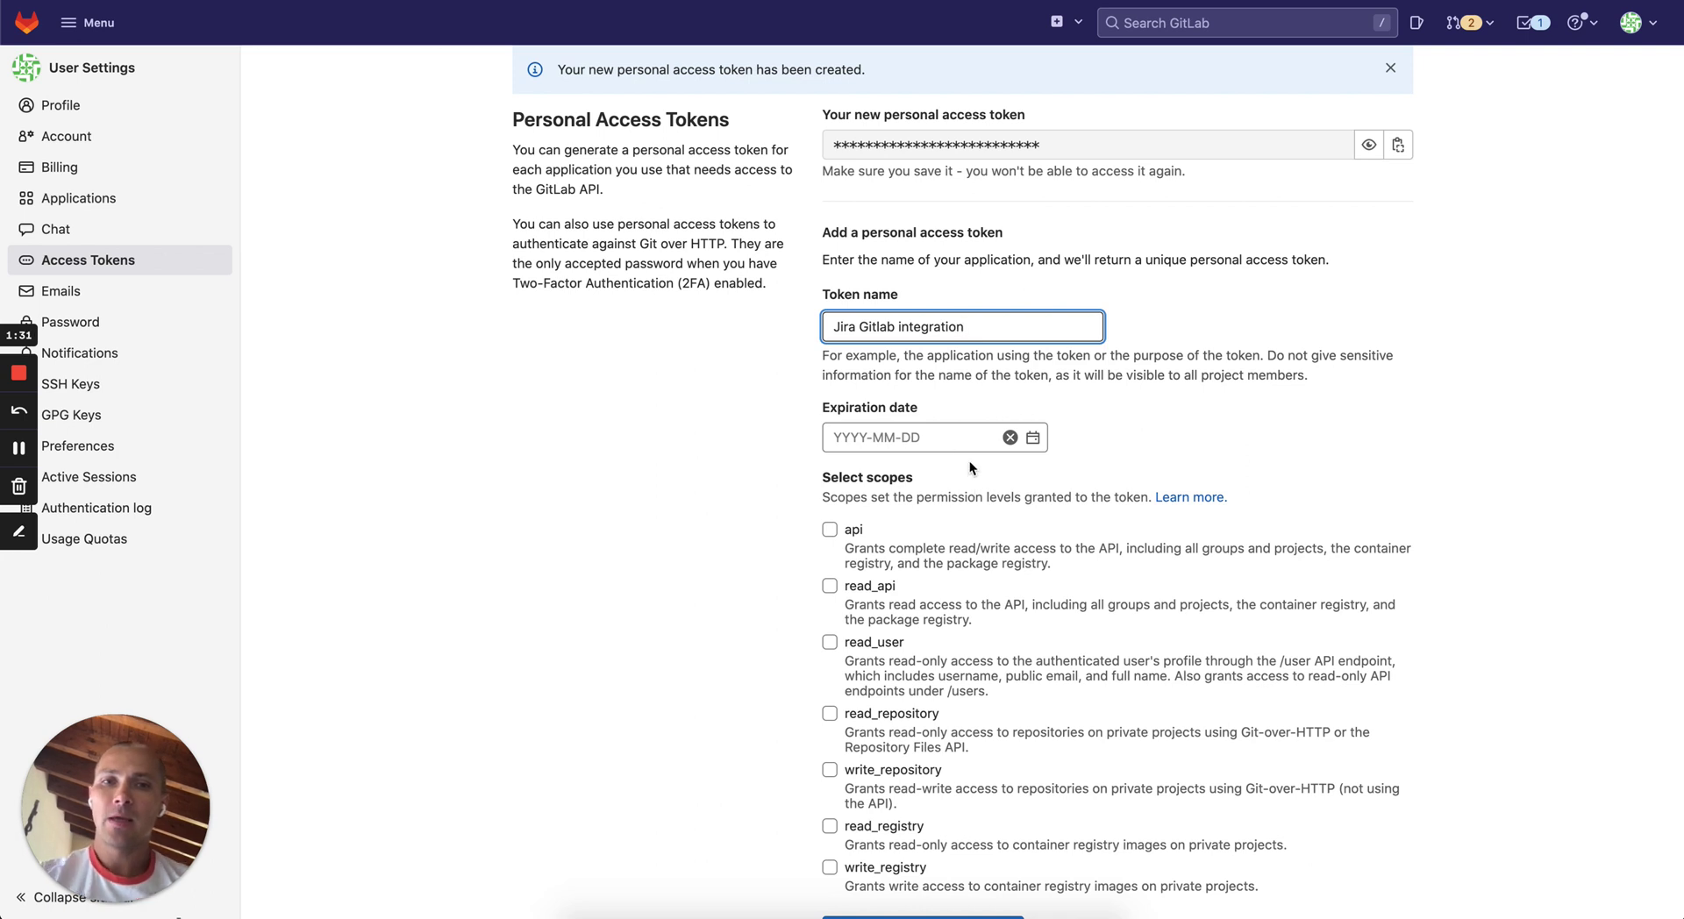
# - Set the personal access token's expiration date to 2022-08-08
pyautogui.scroll(-1, 971, 467)
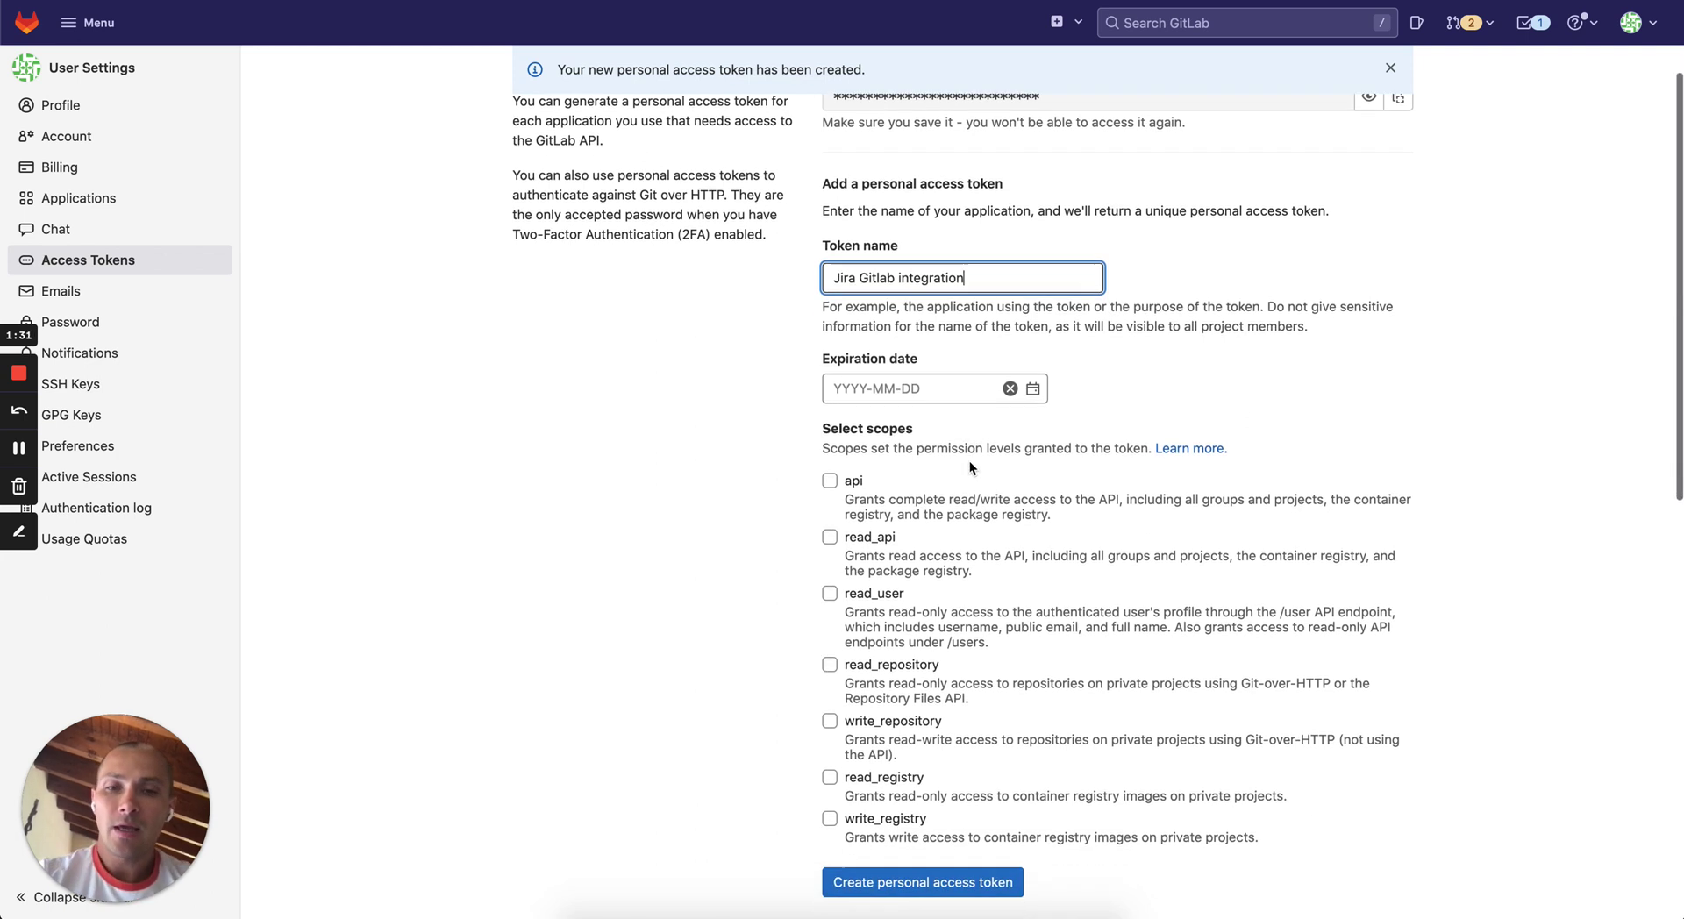
pyautogui.click(970, 396)
pyautogui.write('2022')
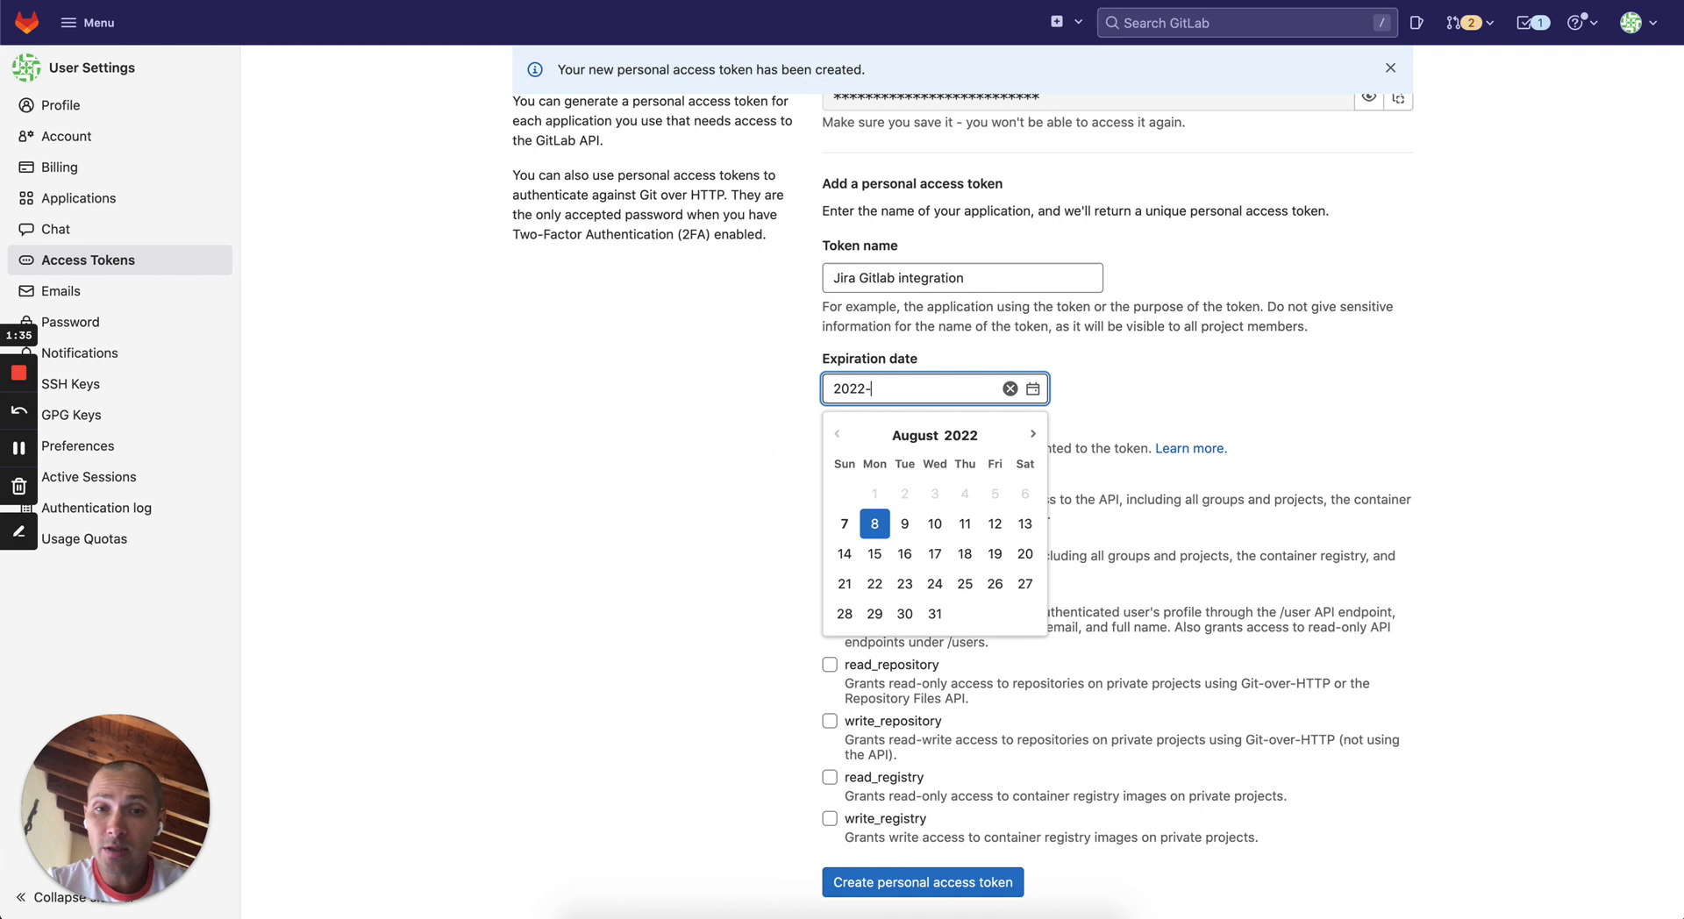
pyautogui.write('-08-0')
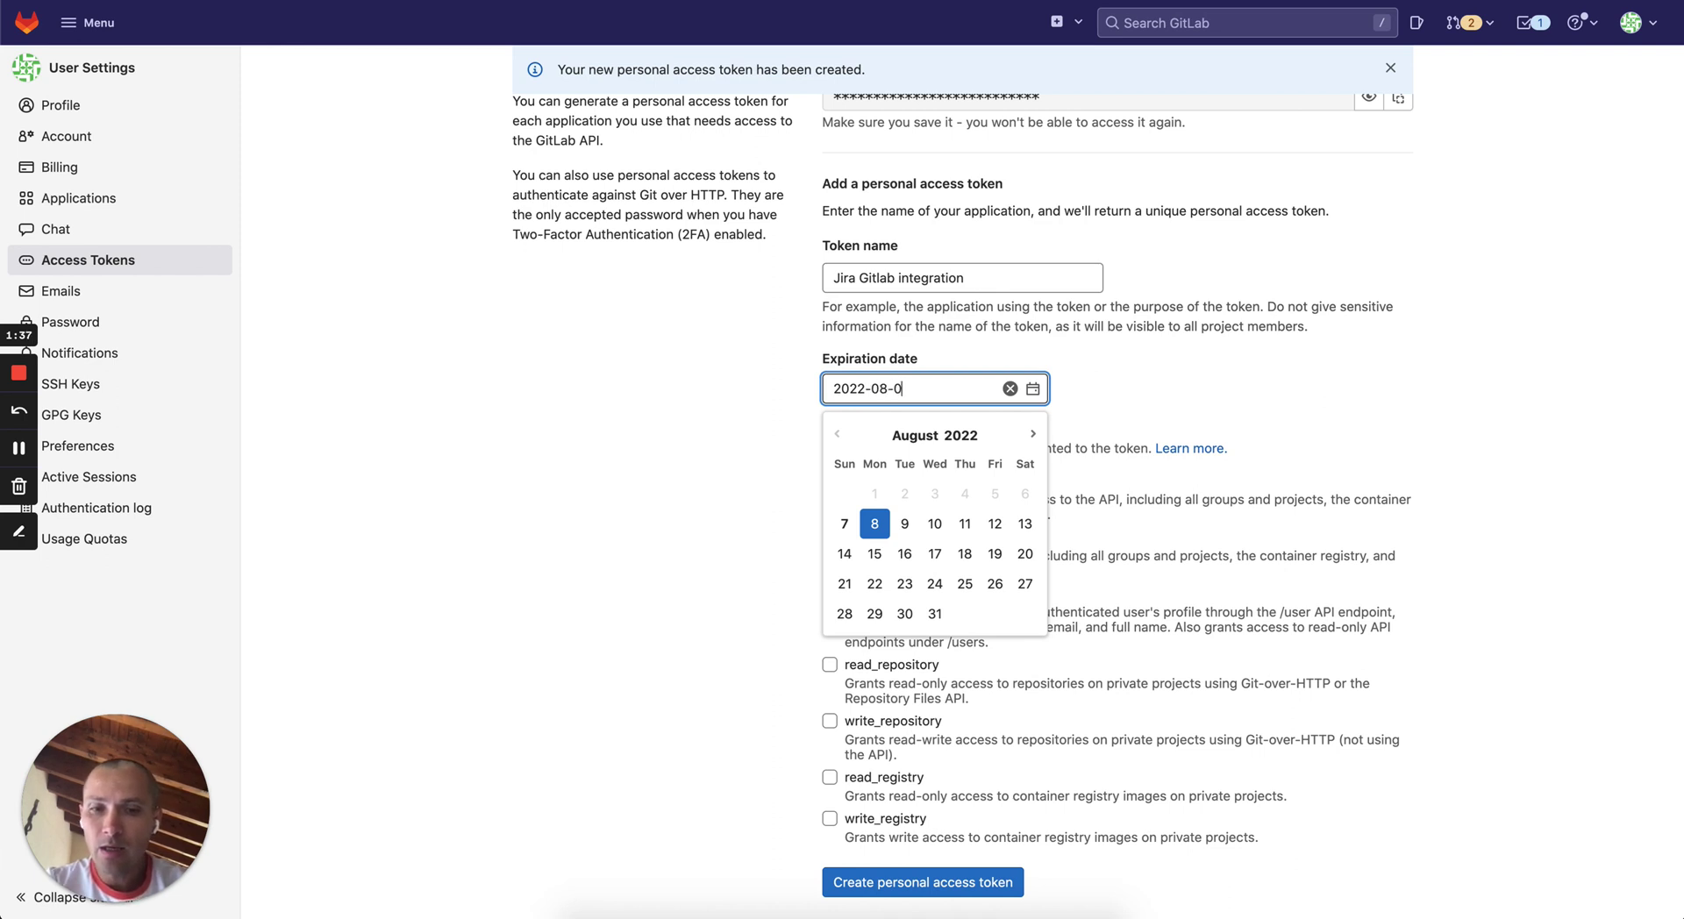
pyautogui.write('8')
pyautogui.click(635, 635)
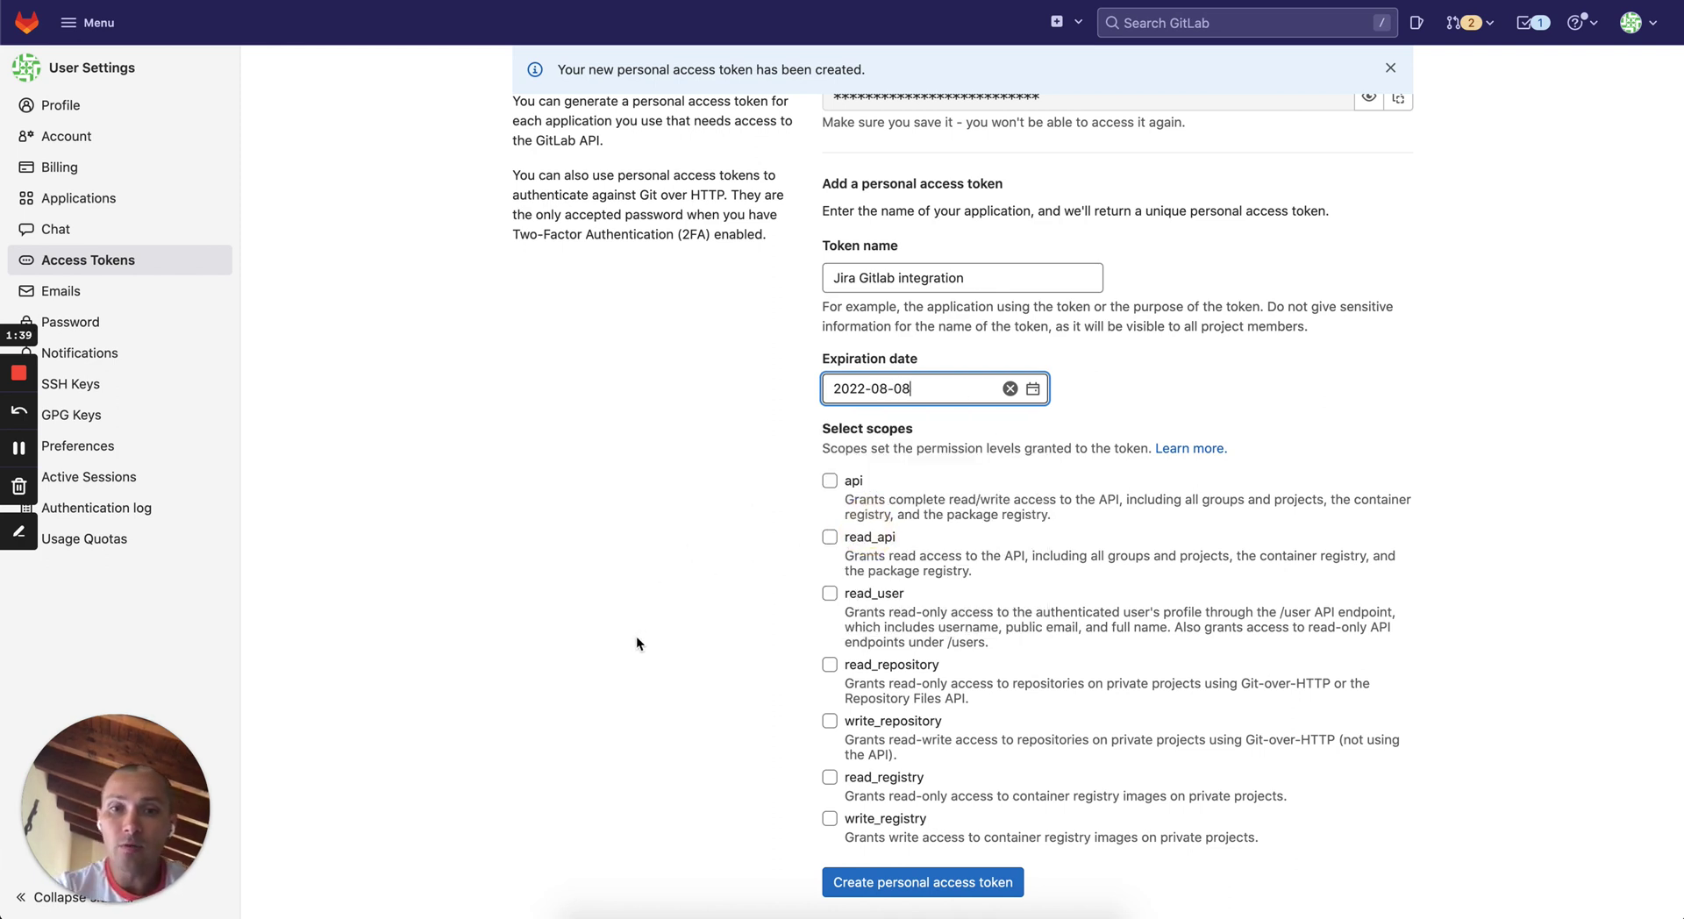
# - Grant the token the api scope and create the personal access token
pyautogui.scroll(-2, 672, 679)
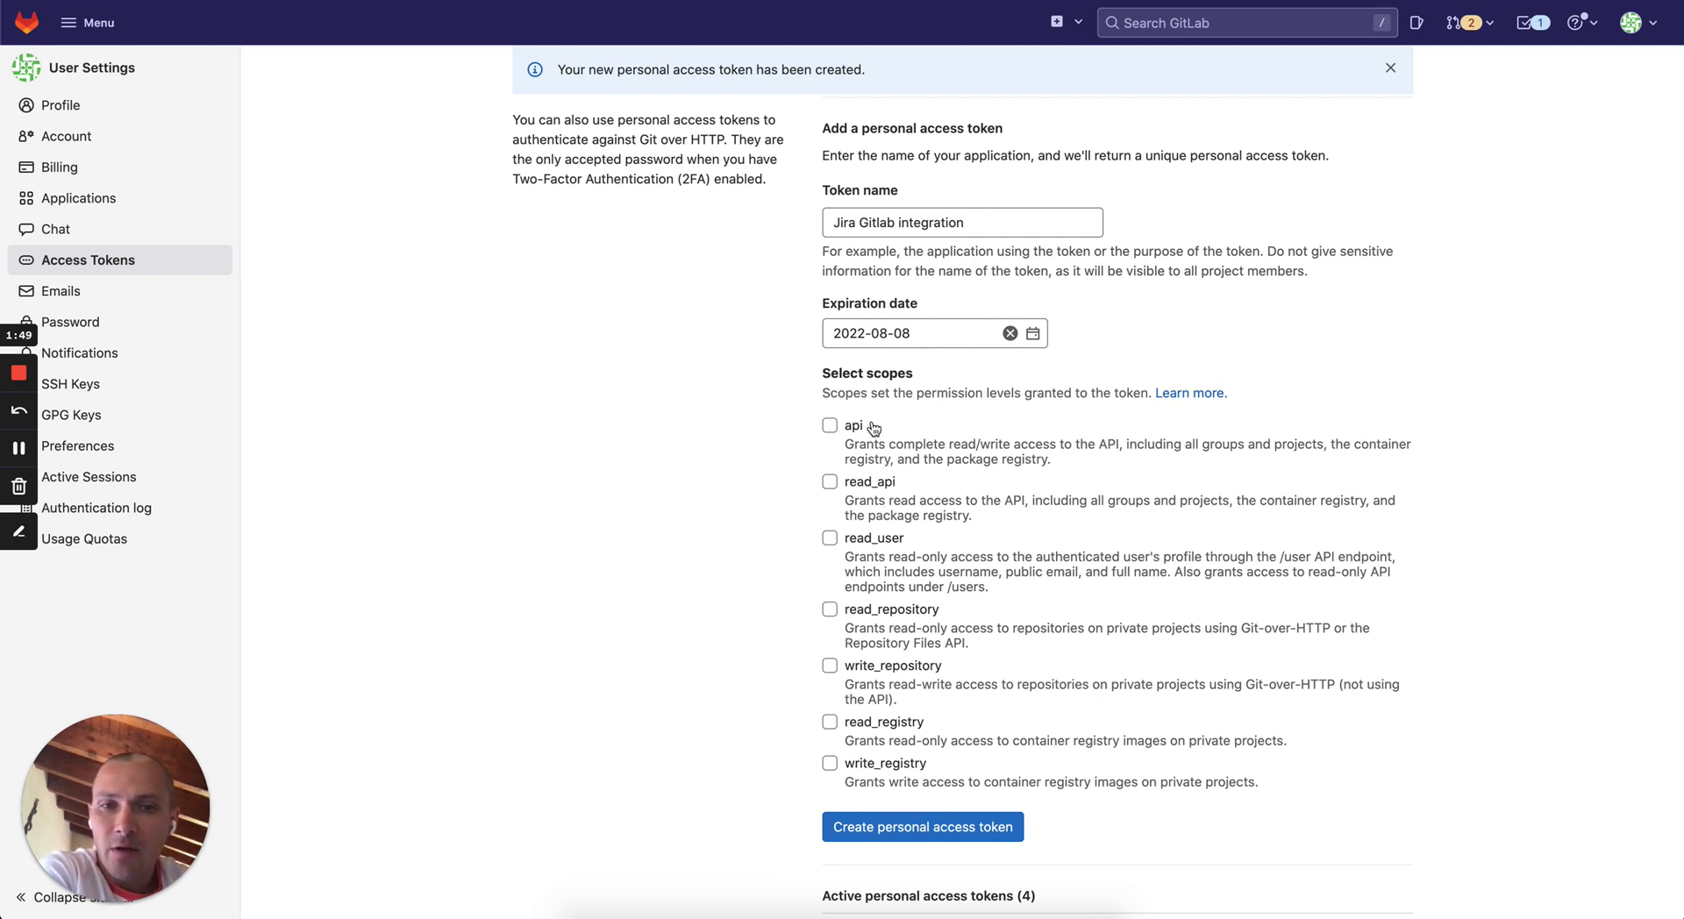
pyautogui.click(829, 425)
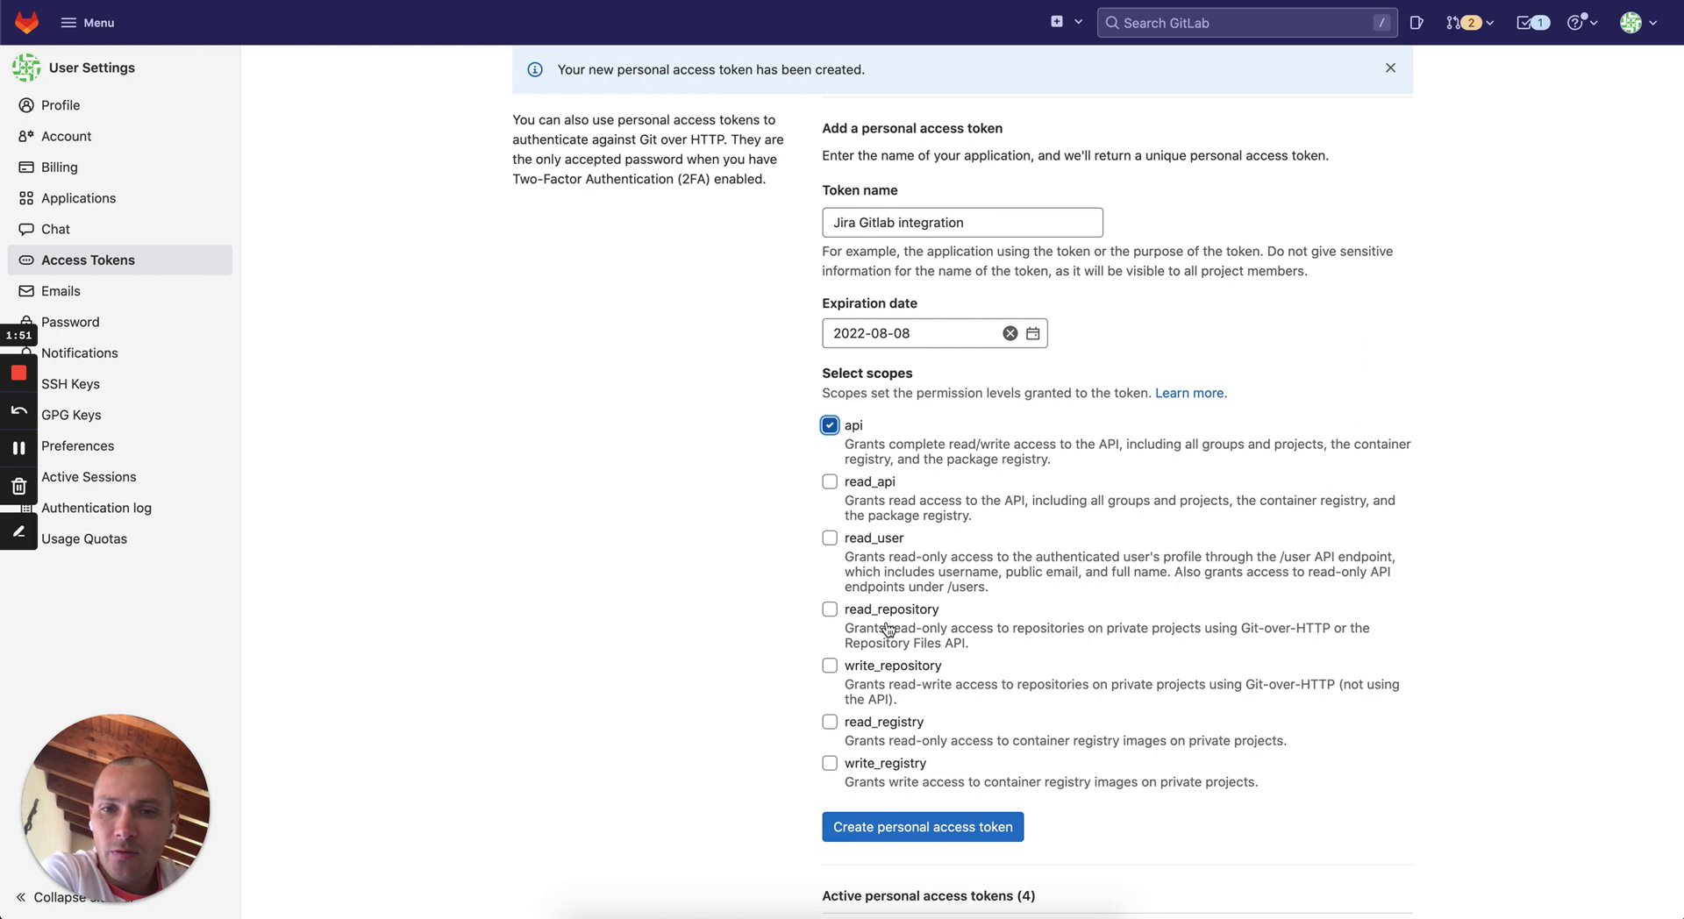
pyautogui.scroll(-1, 890, 618)
pyautogui.click(904, 774)
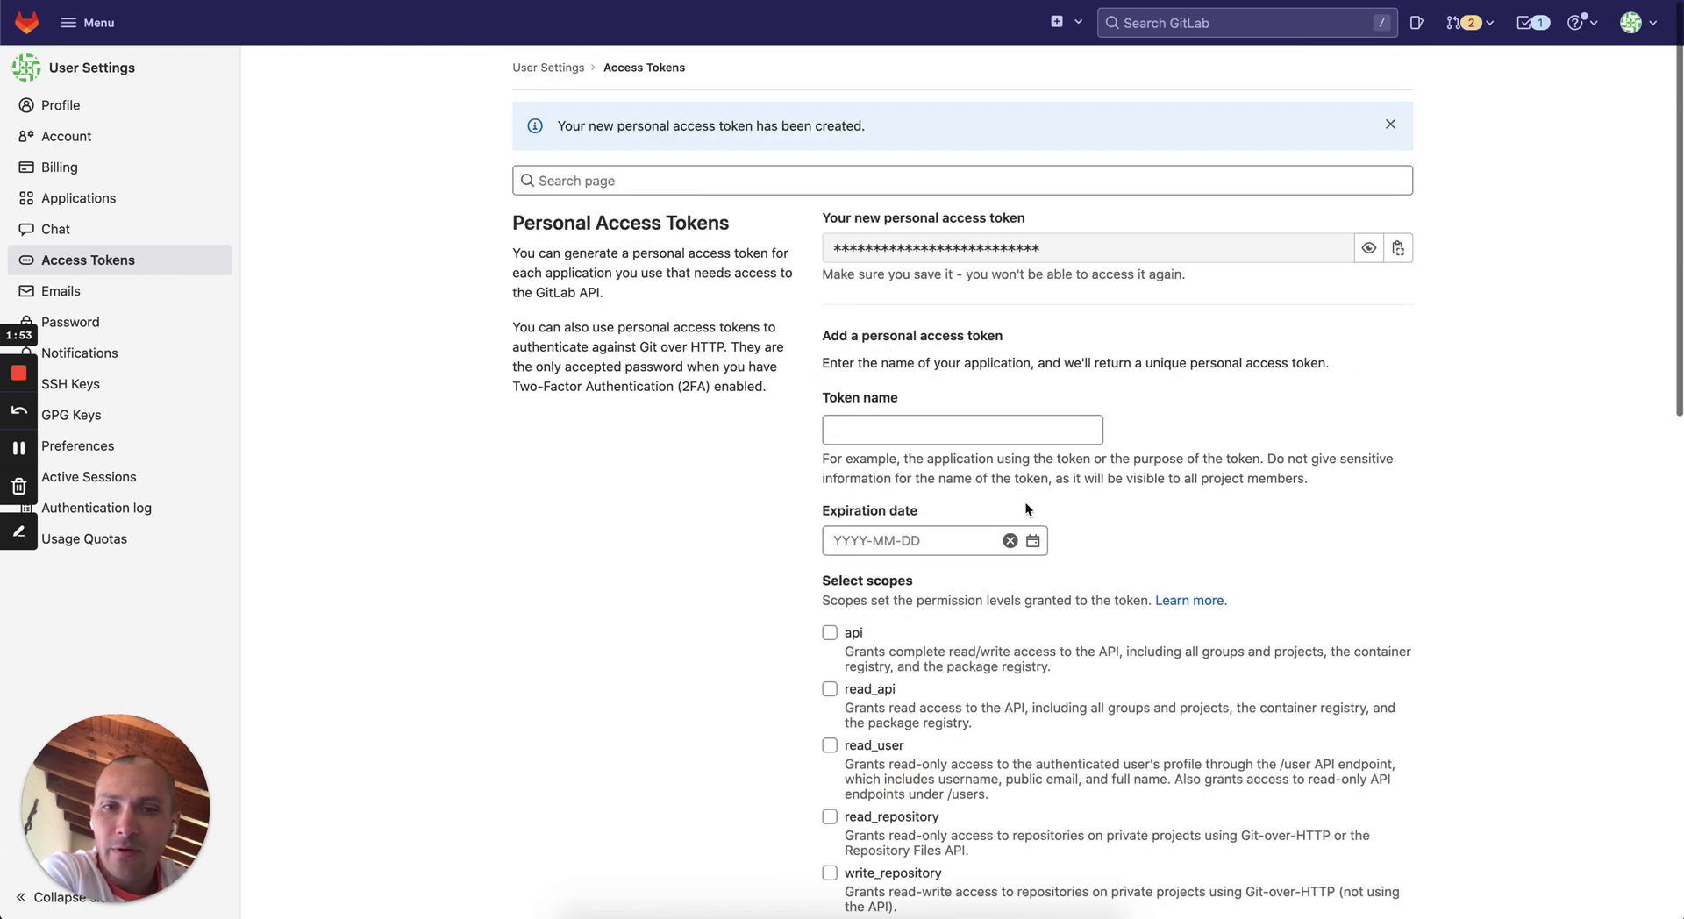
# - Reveal the new personal access token and copy it
pyautogui.click(1368, 248)
pyautogui.click(1398, 248)
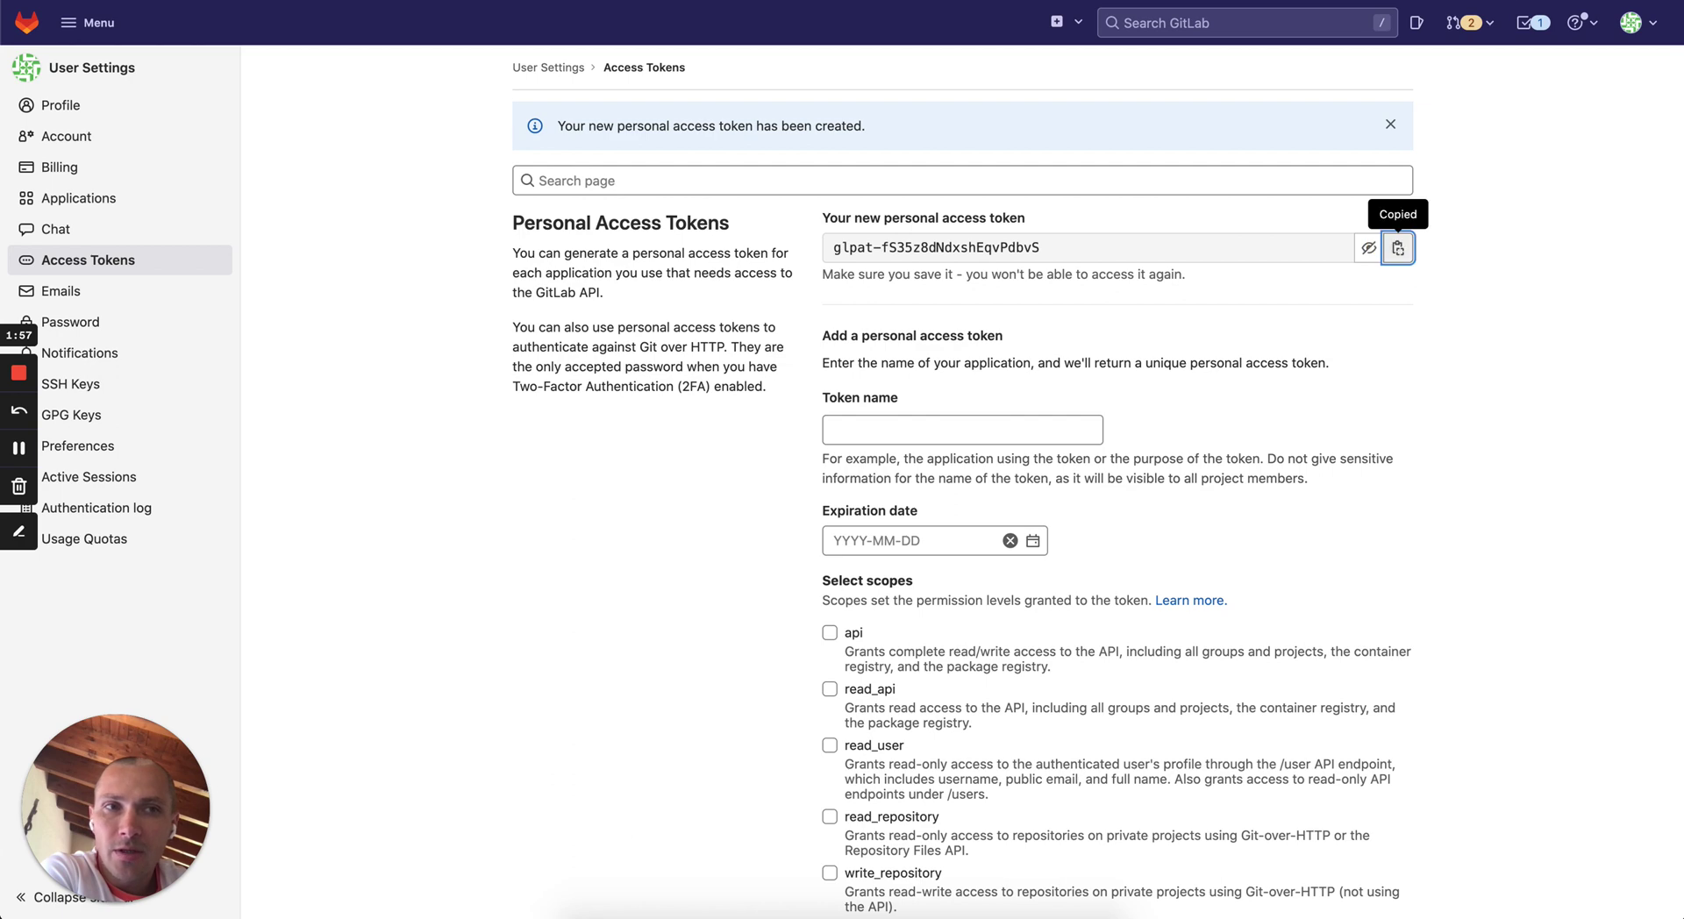
pyautogui.press('super+Tab')
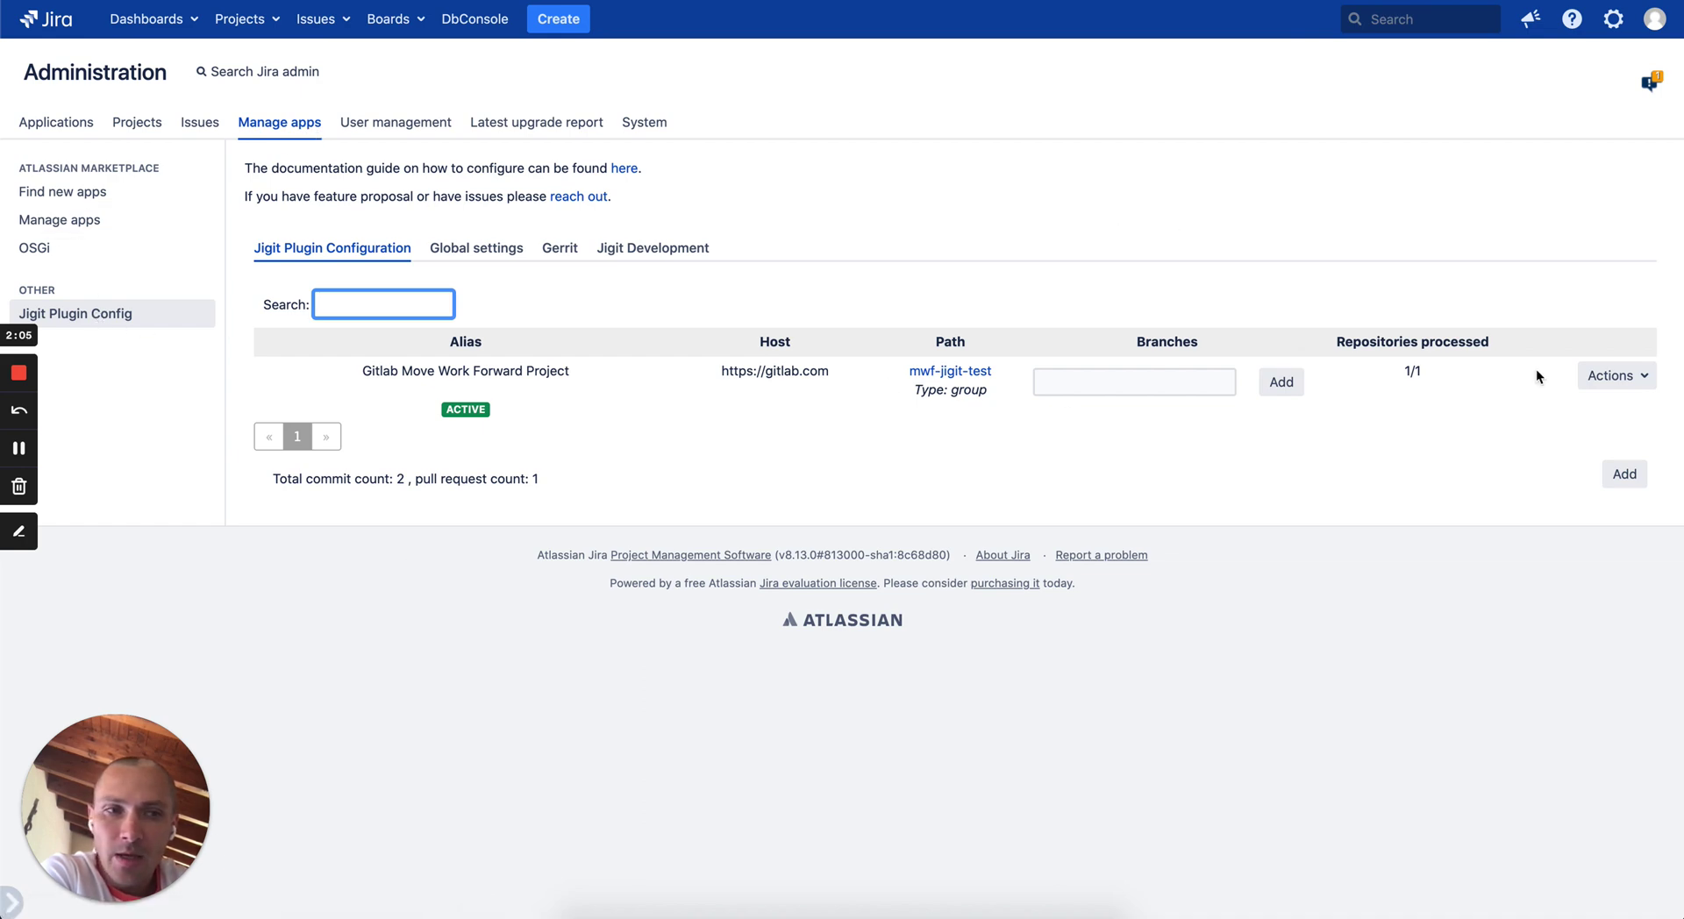
pyautogui.click(1607, 478)
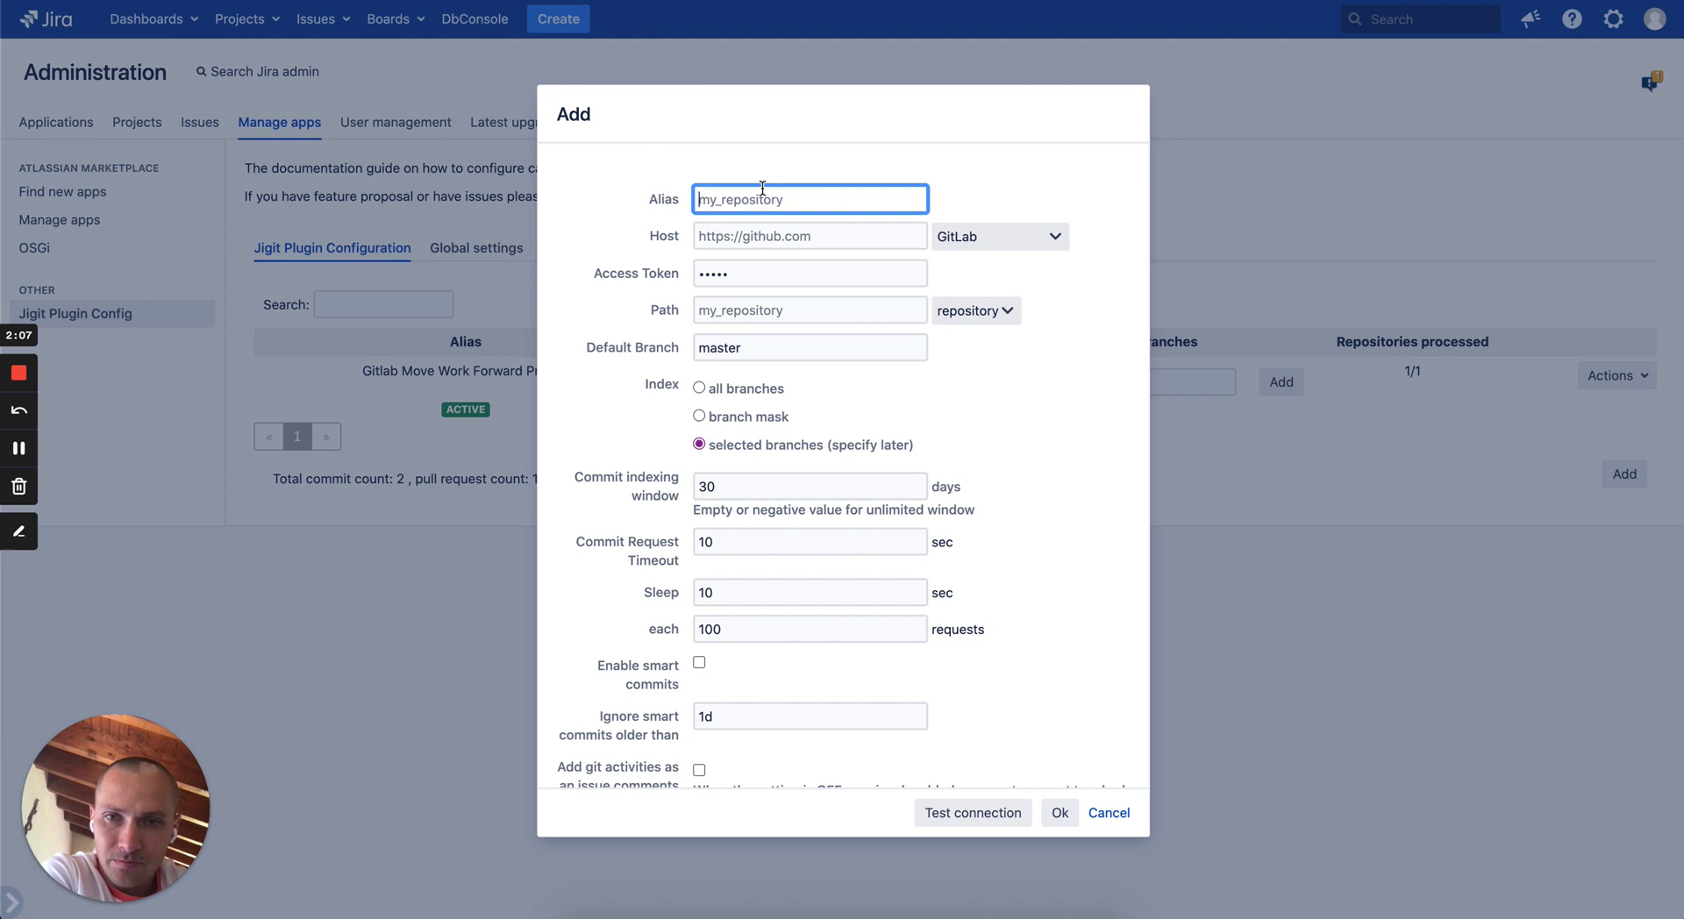
pyautogui.write('Gitla')
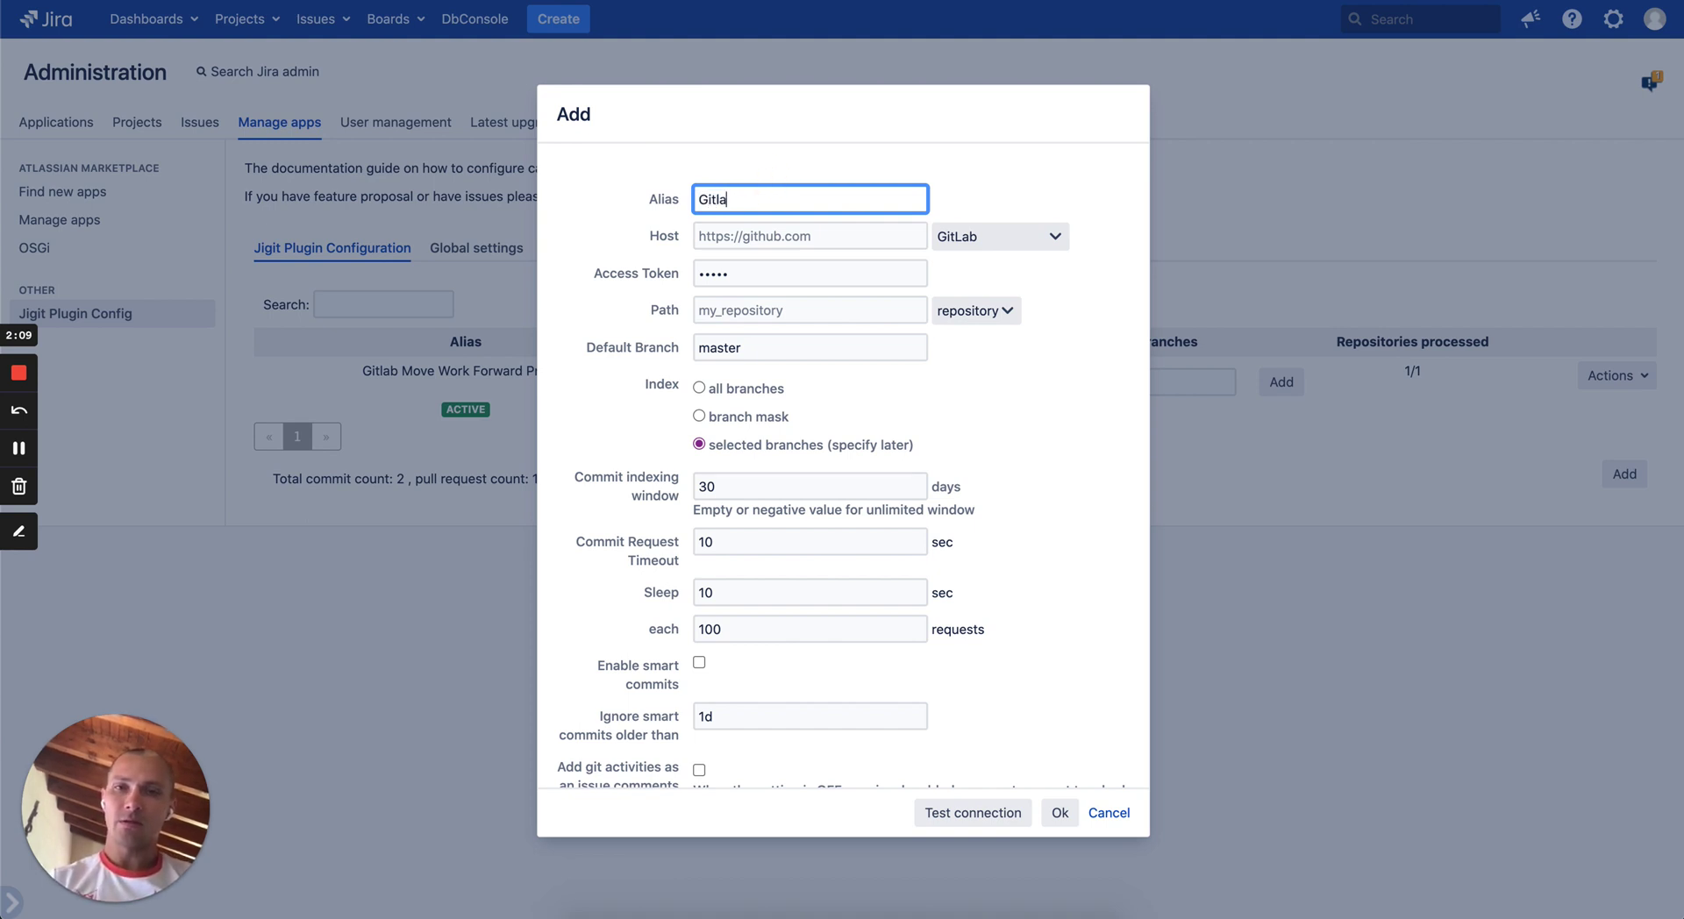
pyautogui.write('b Jira Demo')
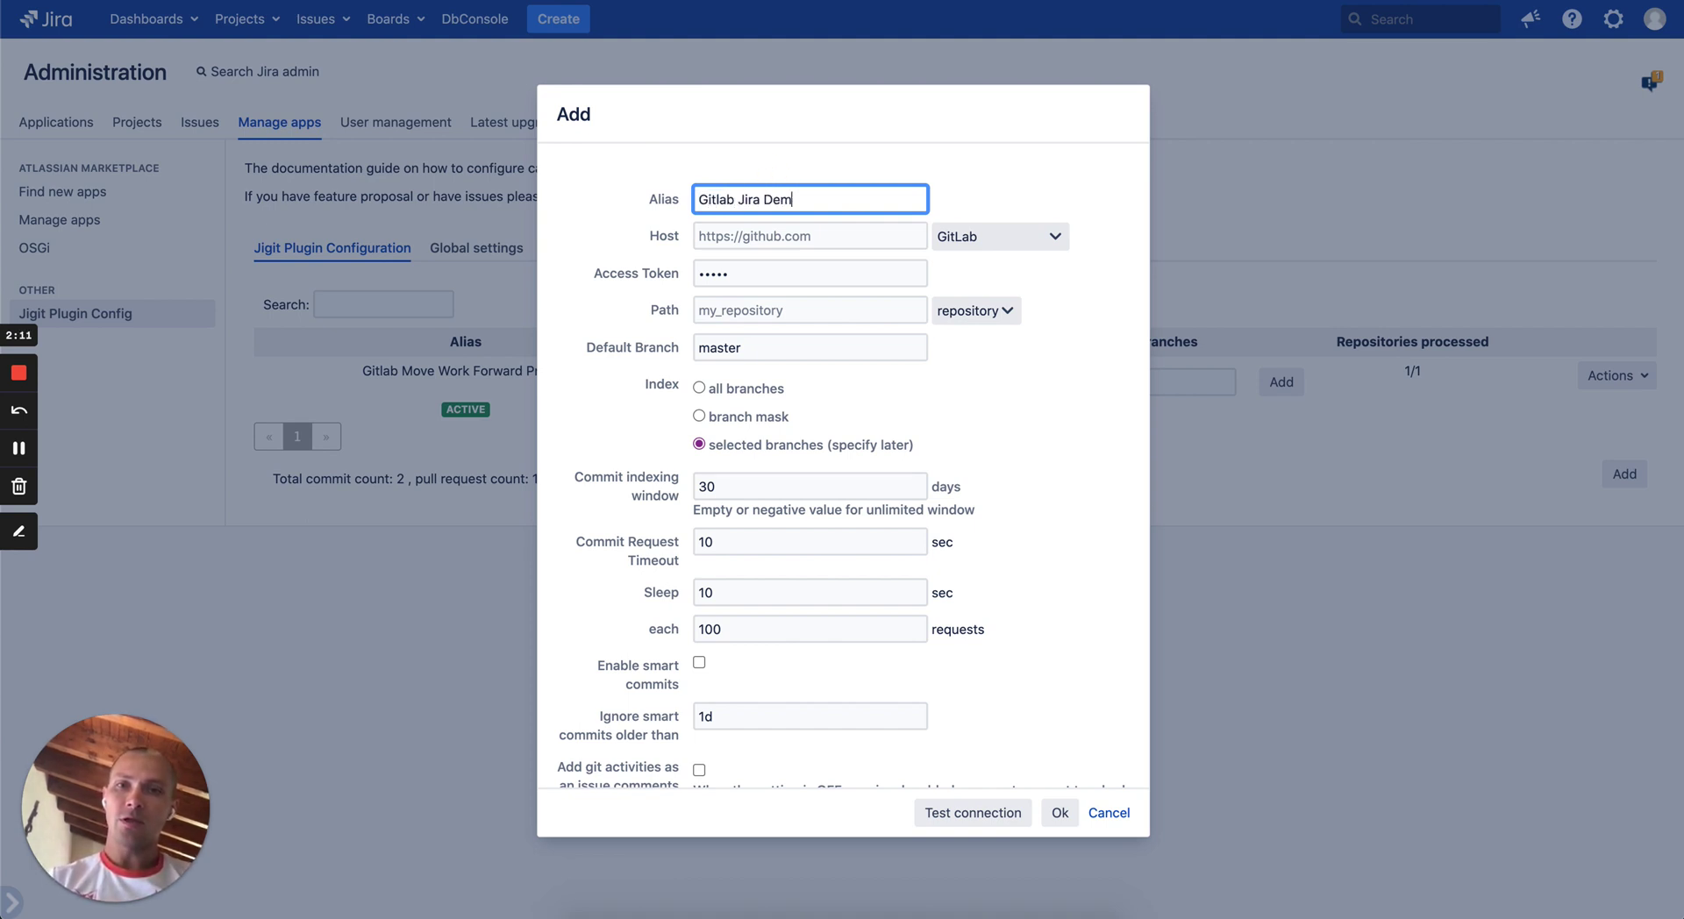
pyautogui.click(747, 236)
pyautogui.write('ht')
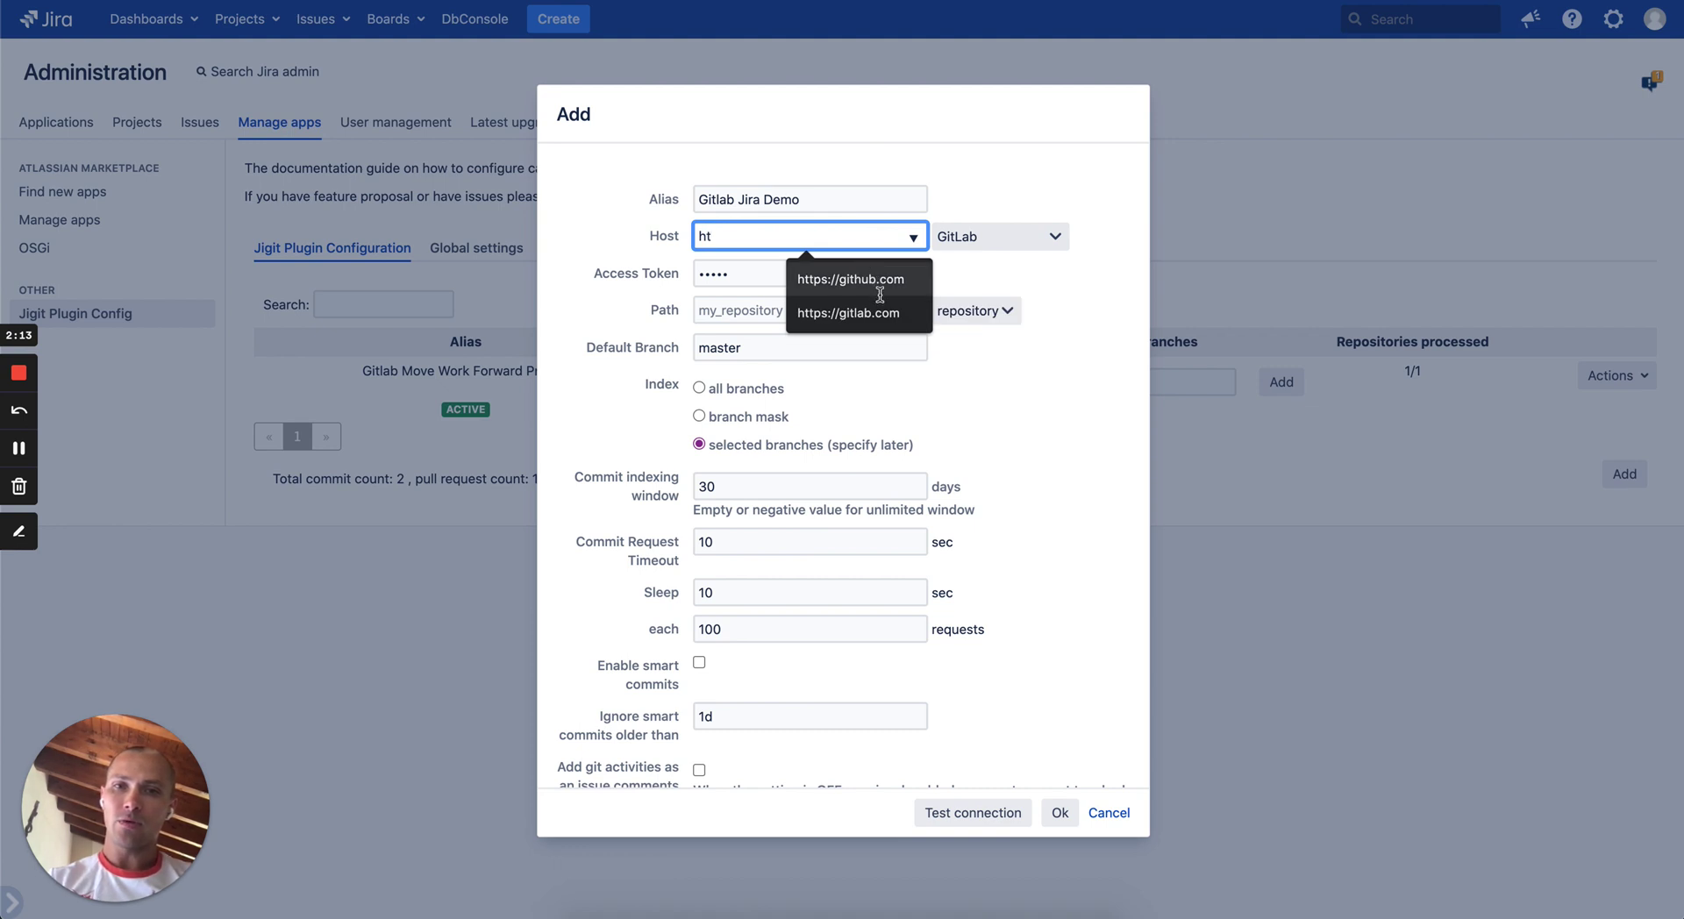
pyautogui.click(891, 307)
# - Paste the GitLab personal access token into the Access Token field and change the path type to group
pyautogui.doubleClick(753, 278)
pyautogui.hotkey('ctrl', 'v')
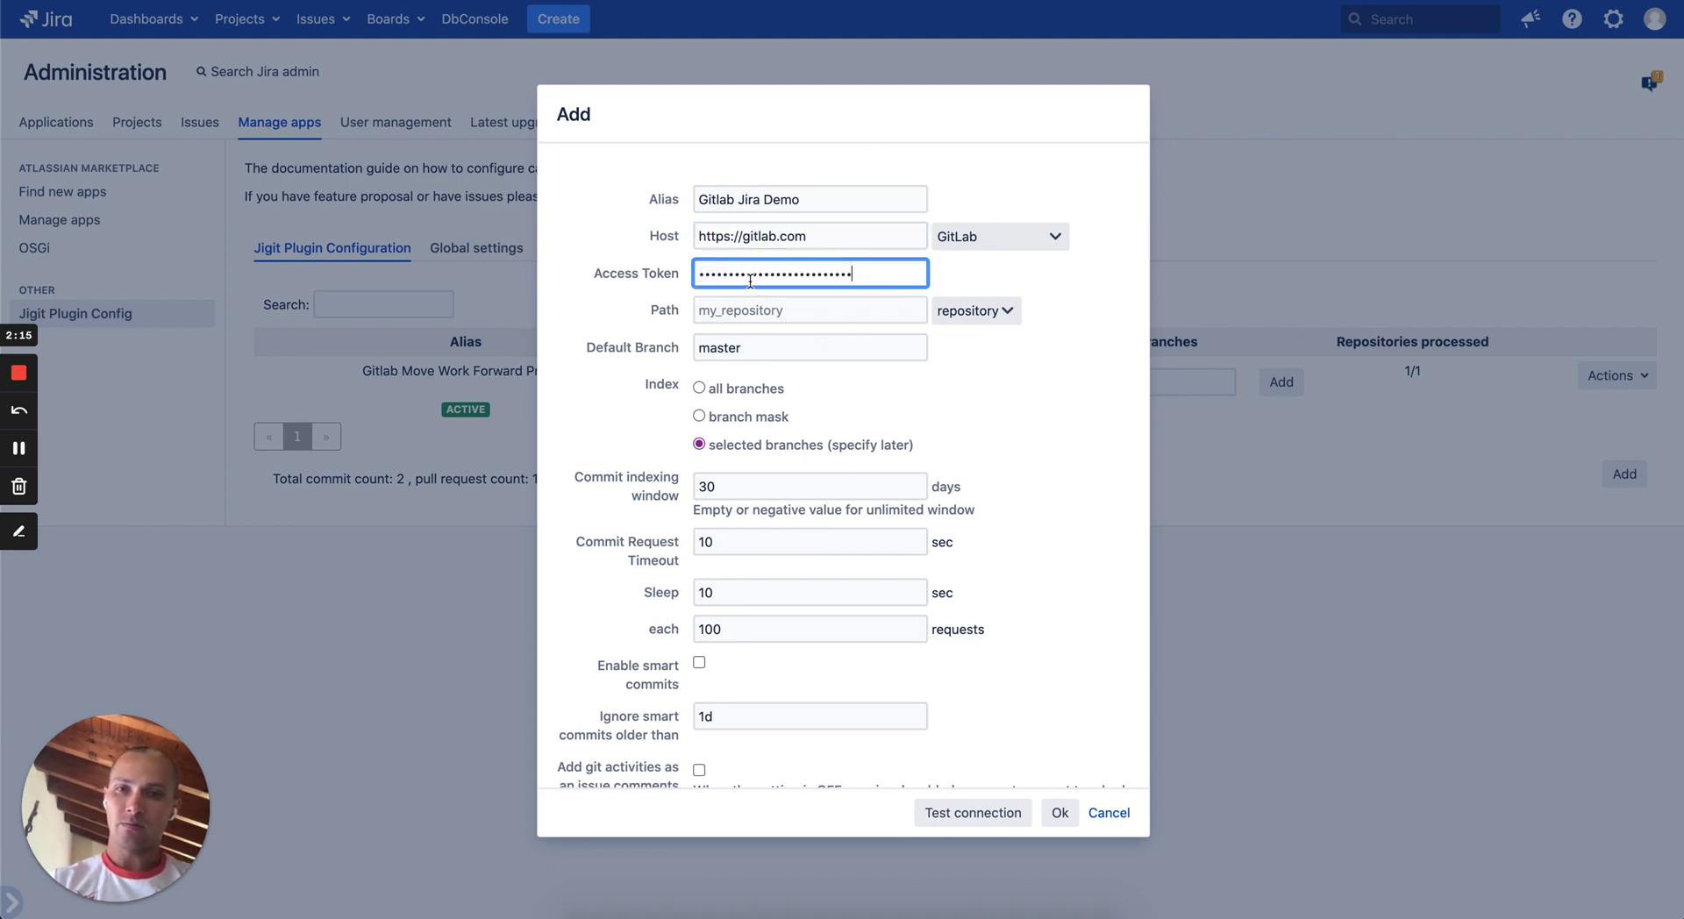
pyautogui.click(965, 314)
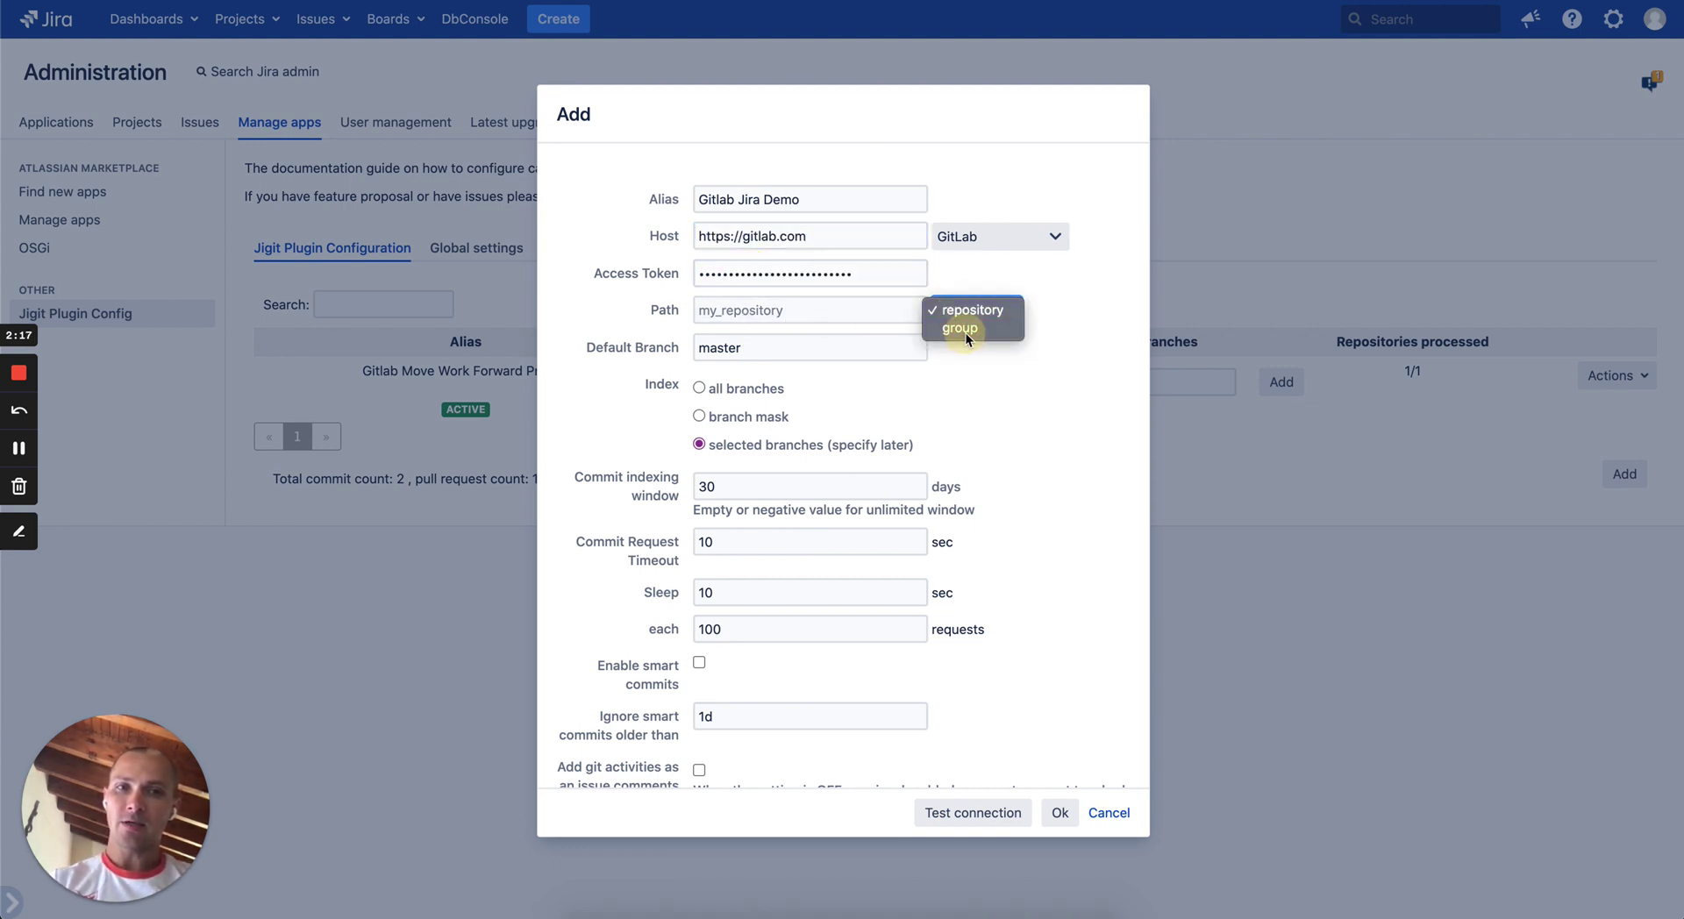
pyautogui.click(966, 333)
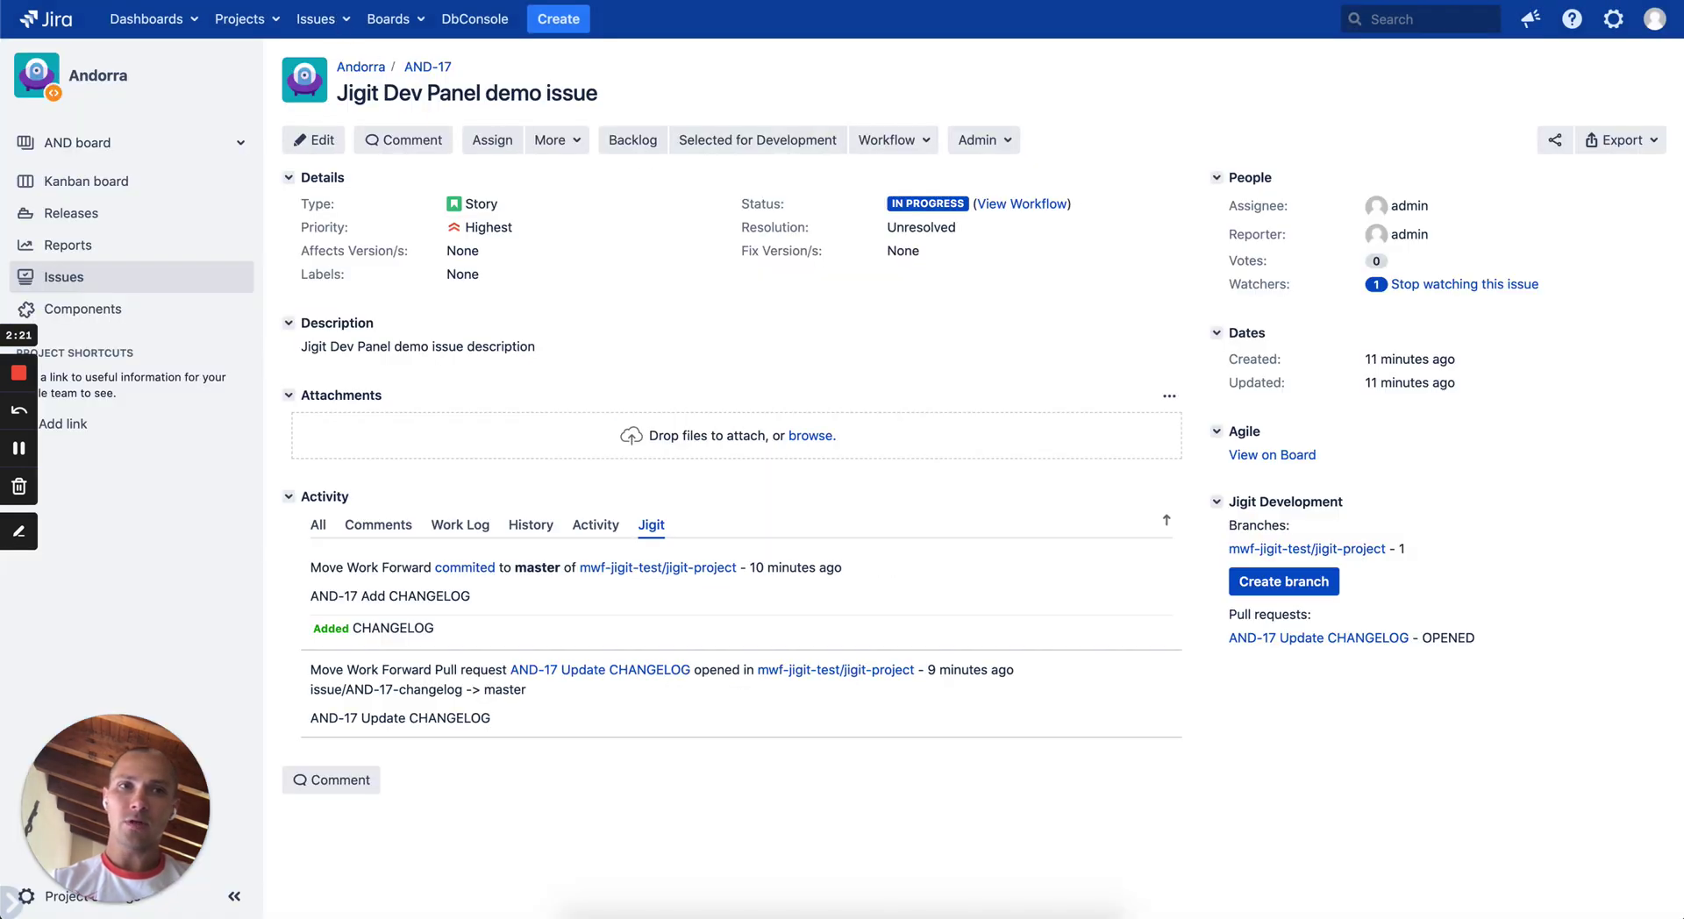
# - Switch to GitLab and view the branches of jigit-project
pyautogui.hotkey('ctrl', 'Tab')
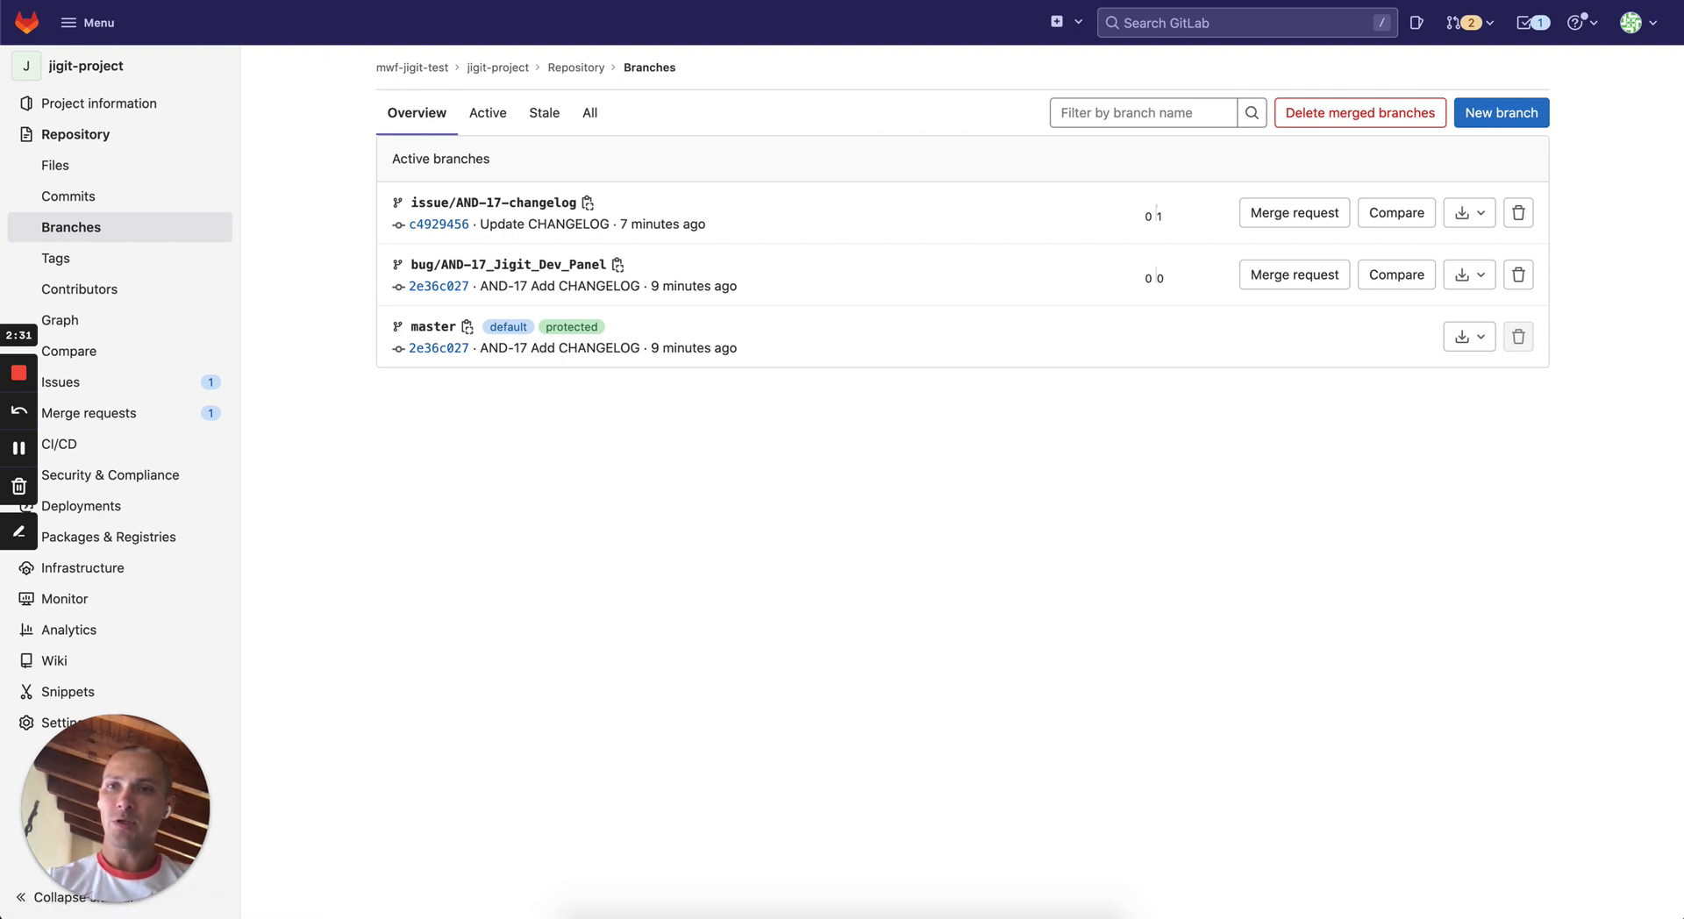
# - Copy the group name mwf-jigit-test from GitLab and enter it as the Path of the new repository entry in Jira's Jigit configuration
pyautogui.moveTo(372, 67); pyautogui.dragTo(435, 82)
pyautogui.hotkey('ctrl', 'c')
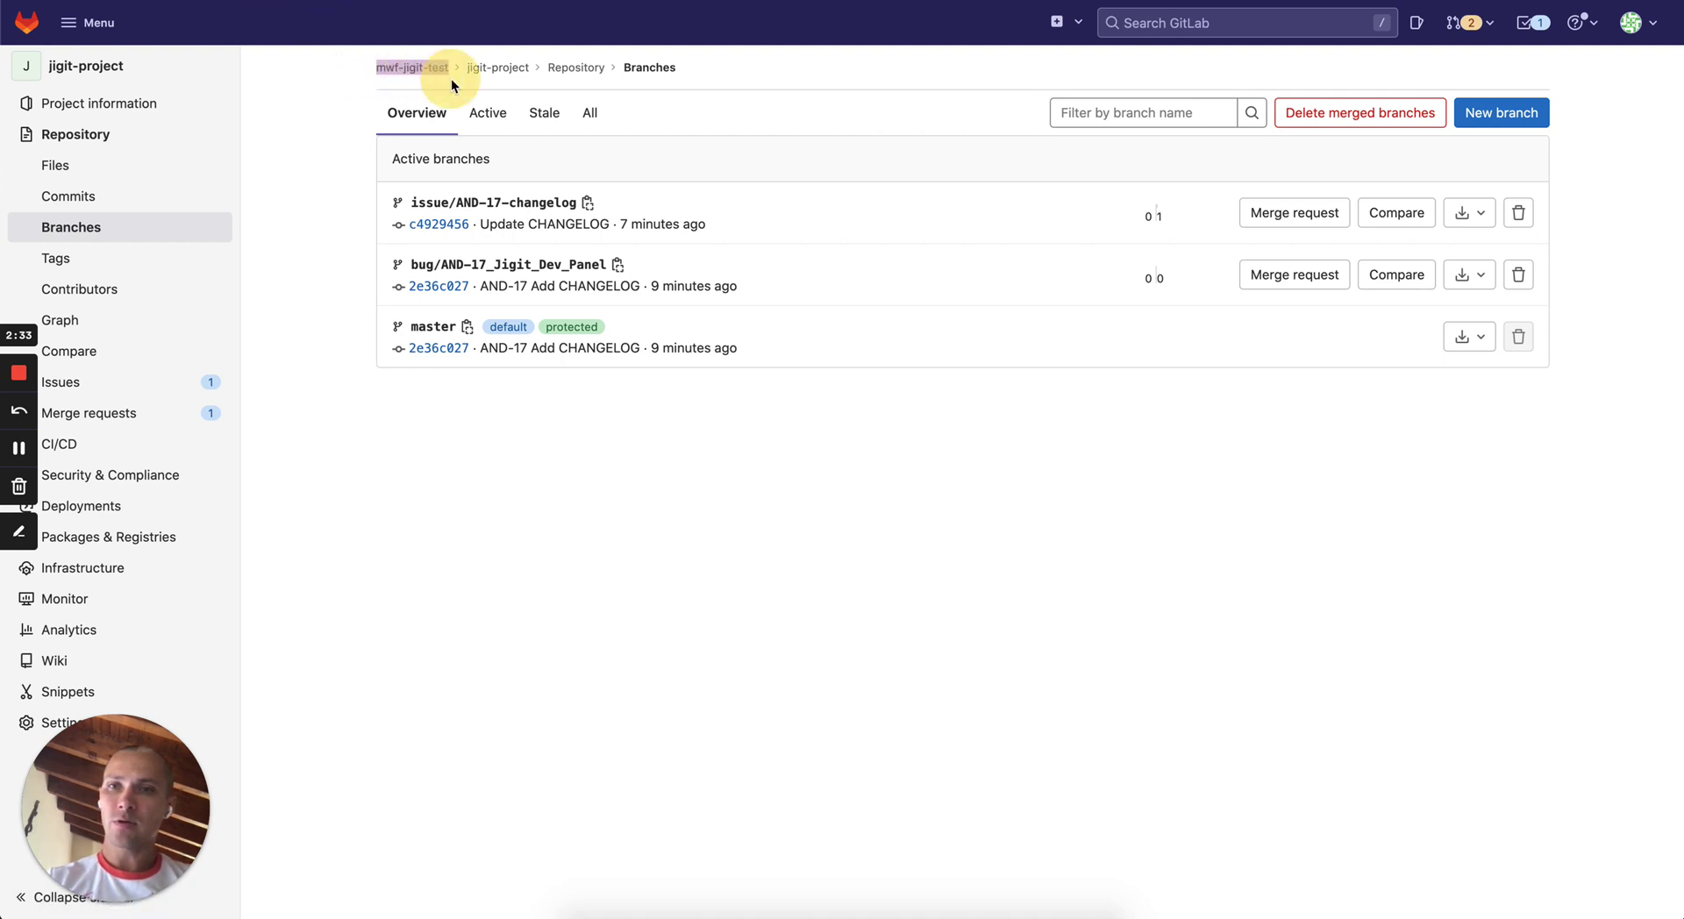
pyautogui.hotkey('ctrl', 'Tab')
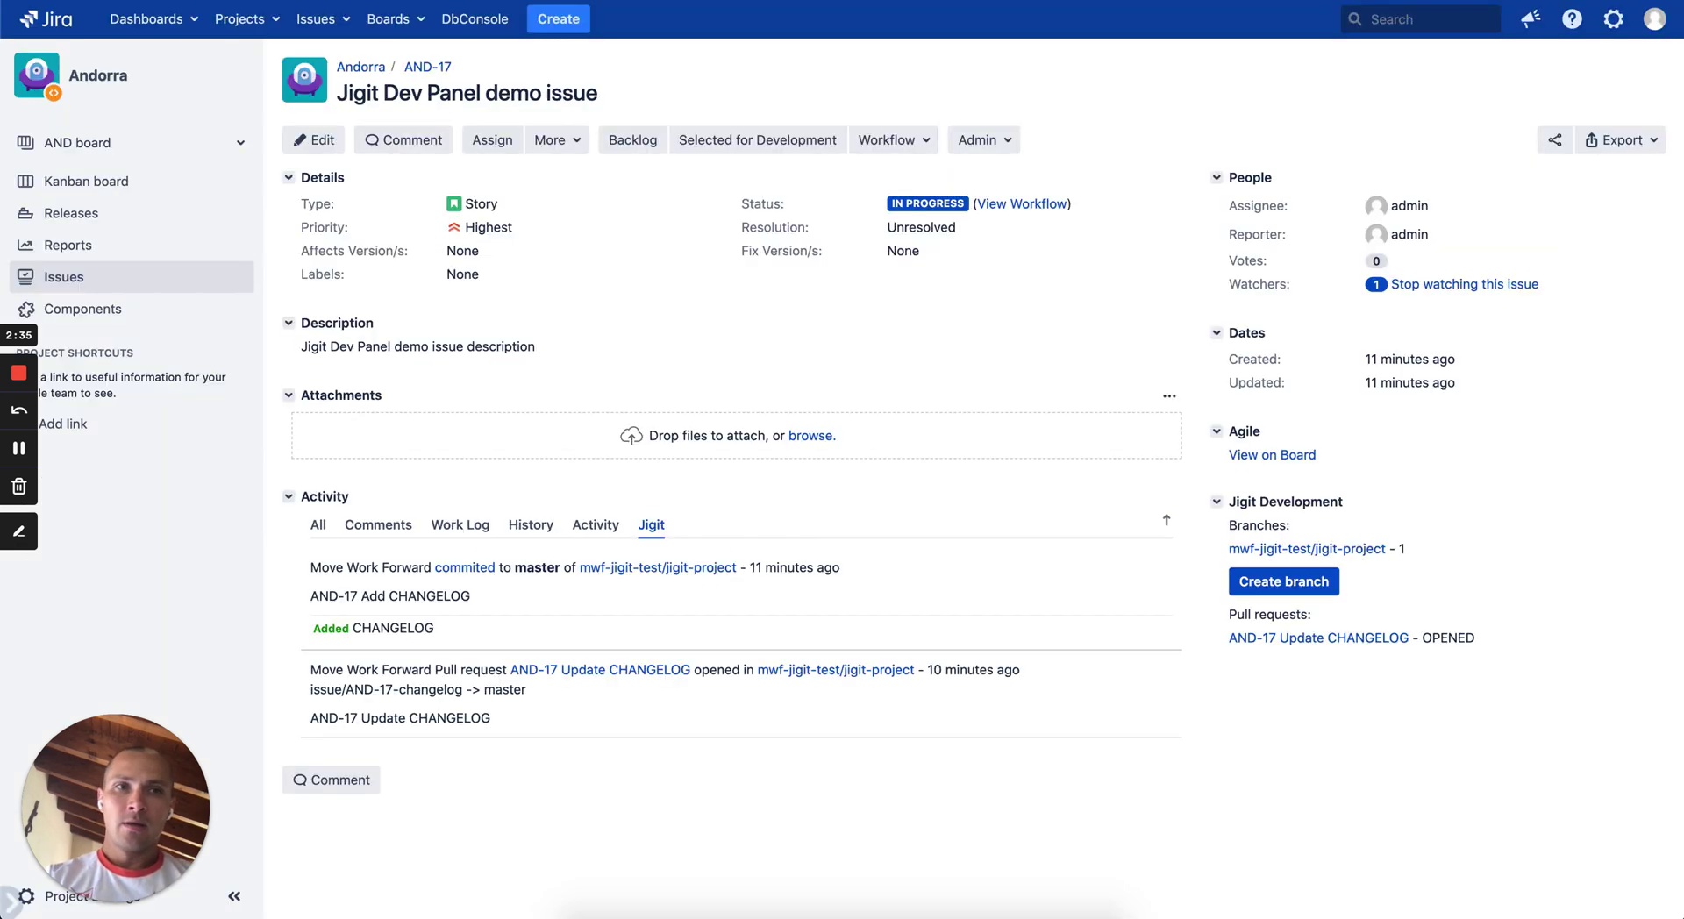
pyautogui.hotkey('ctrl', 'Tab')
pyautogui.click(814, 319)
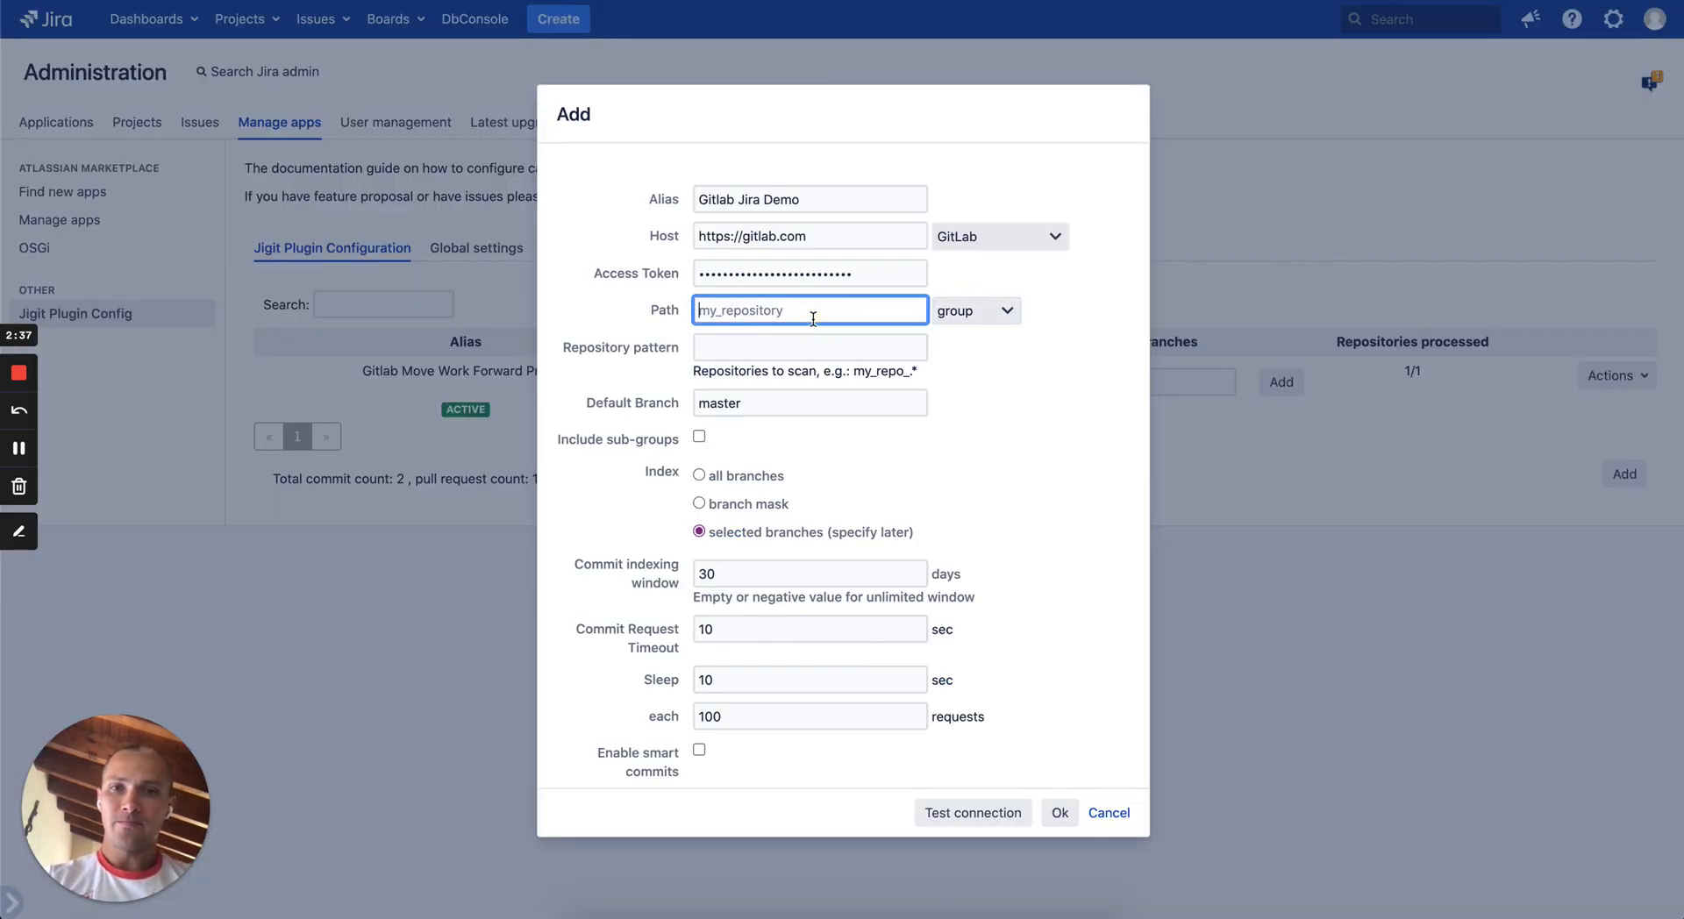
pyautogui.hotkey('ctrl', 'v')
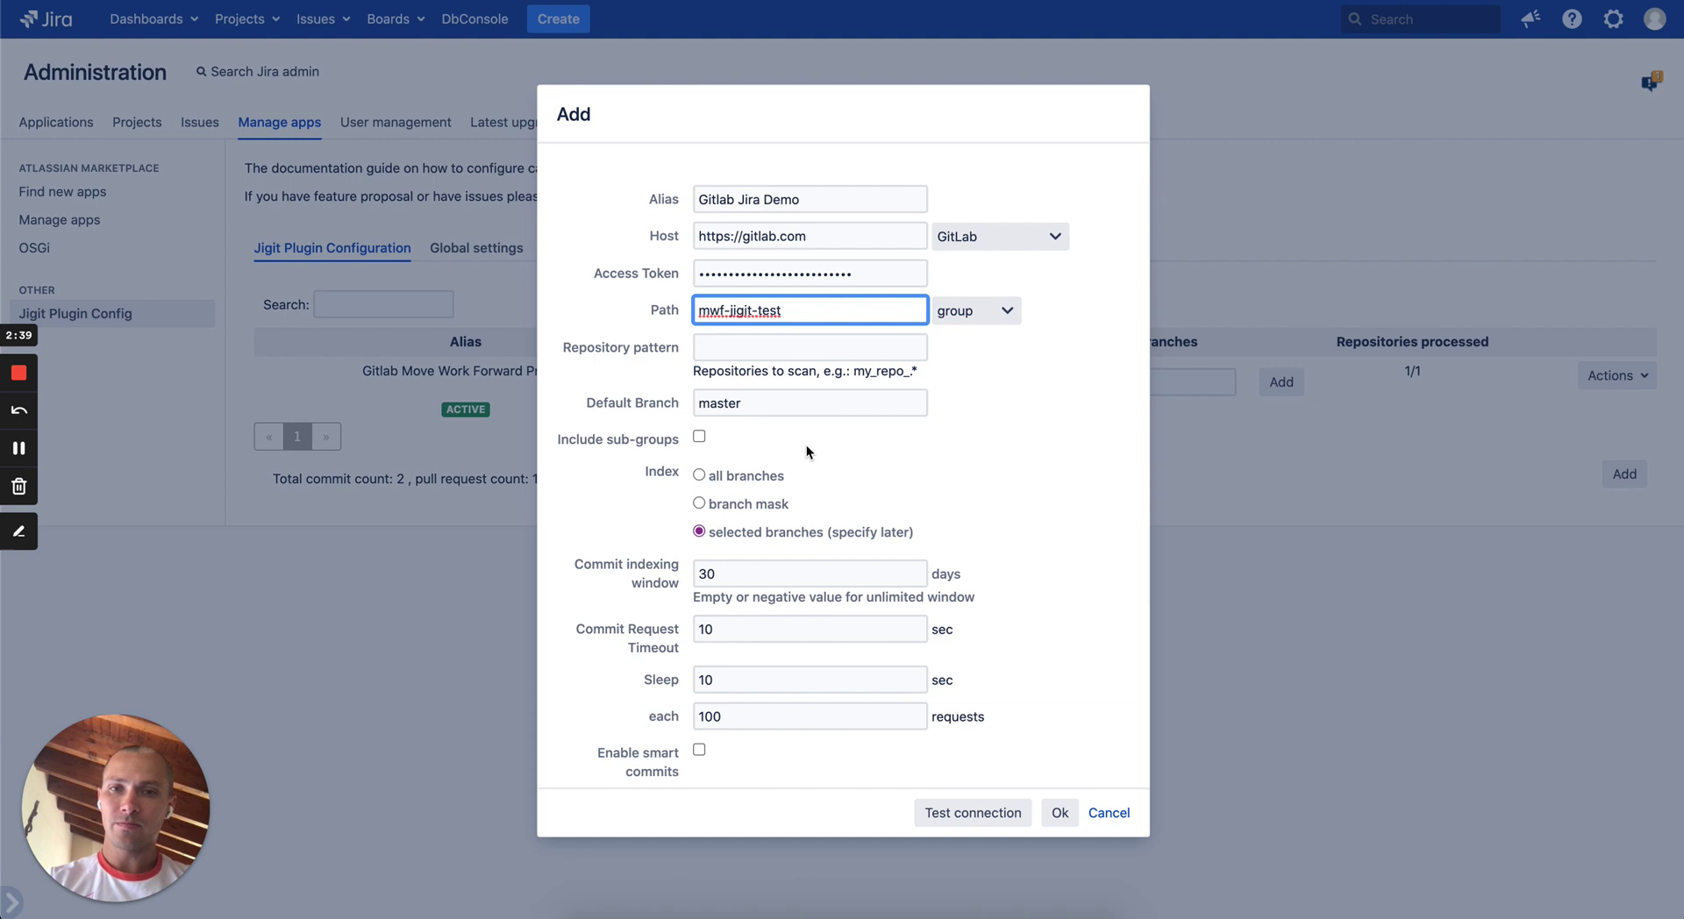
# - Enable indexing of pull requests and displaying repositories in the development panel for the new entry
pyautogui.scroll(-1, 762, 418)
pyautogui.scroll(-1, 762, 419)
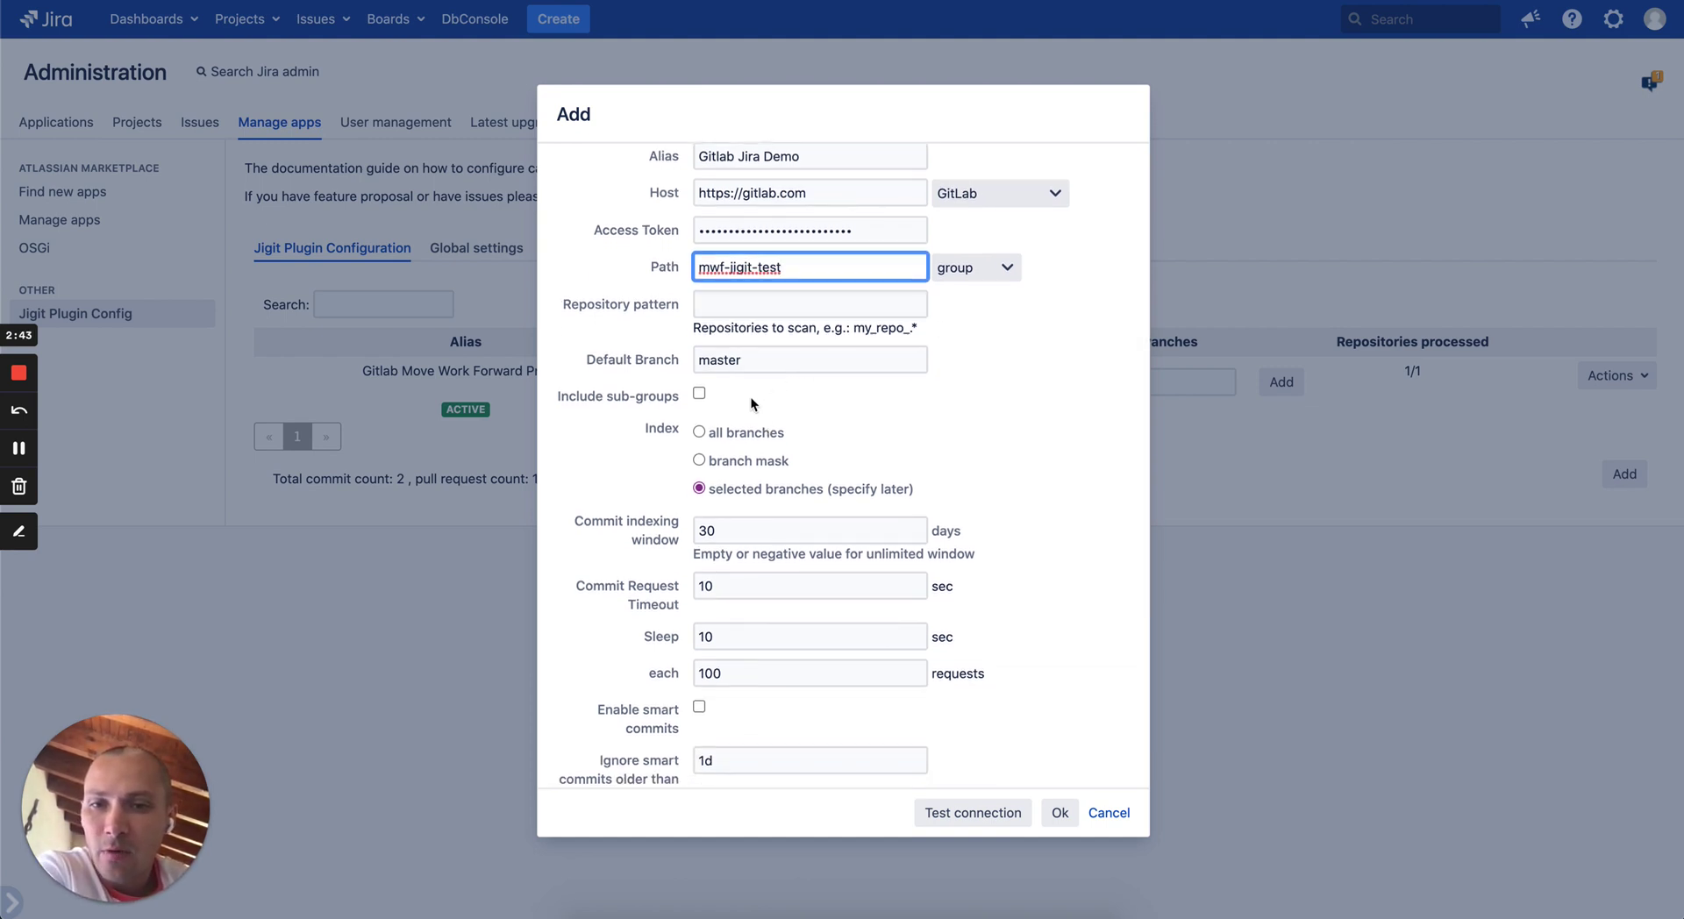
pyautogui.scroll(-3, 750, 397)
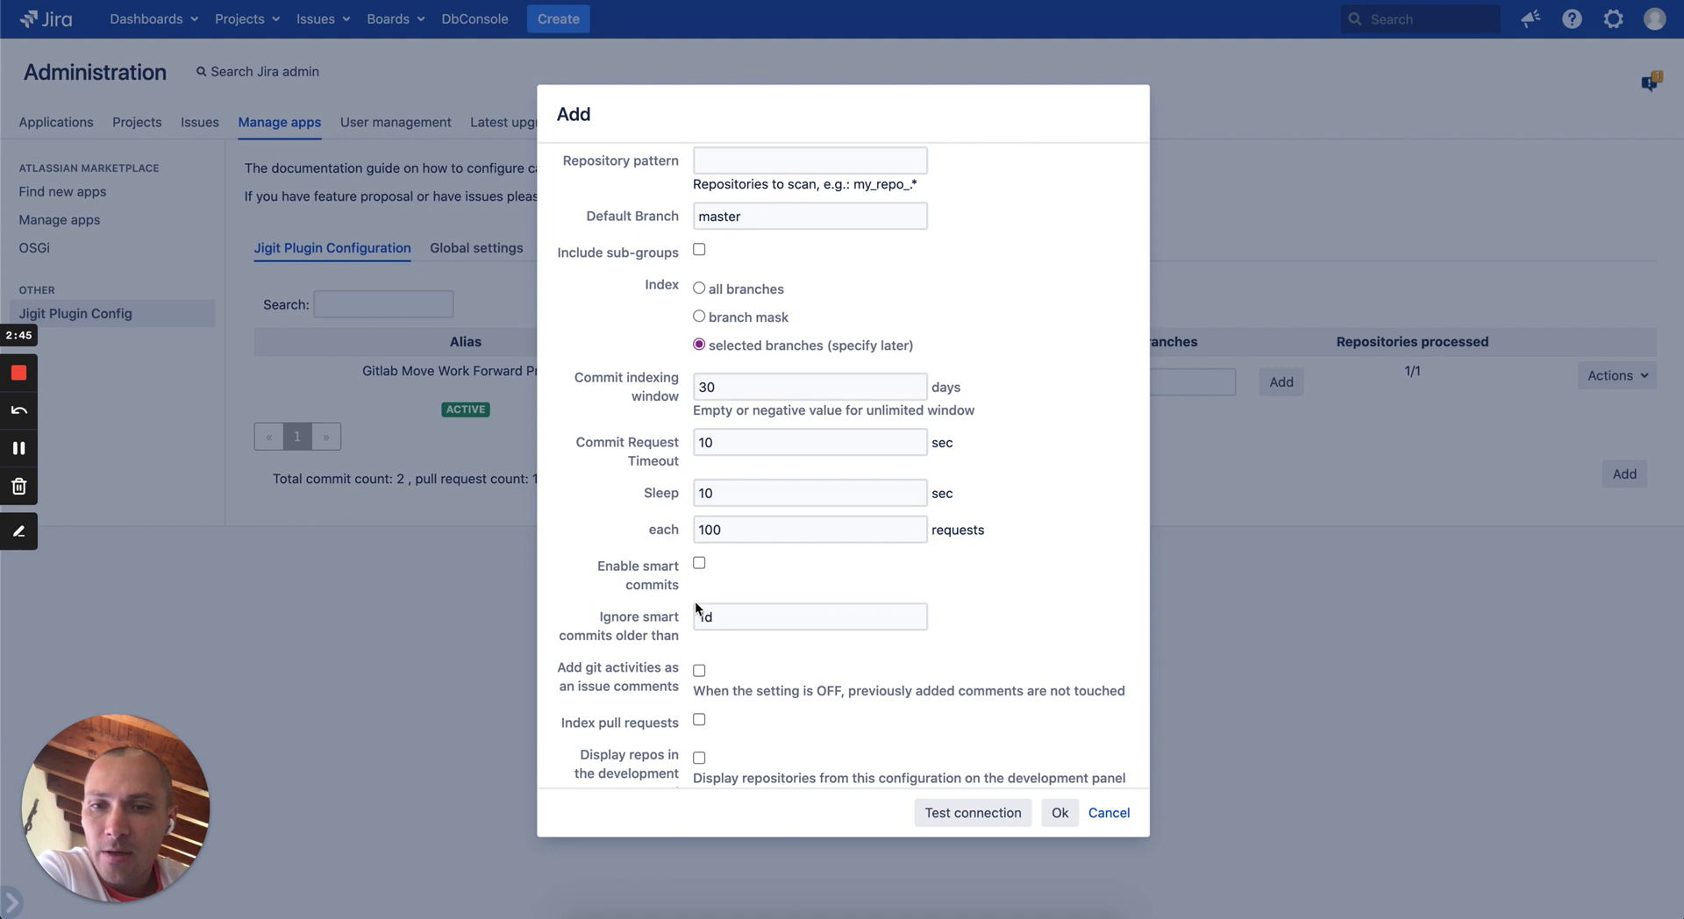
pyautogui.scroll(-1, 694, 602)
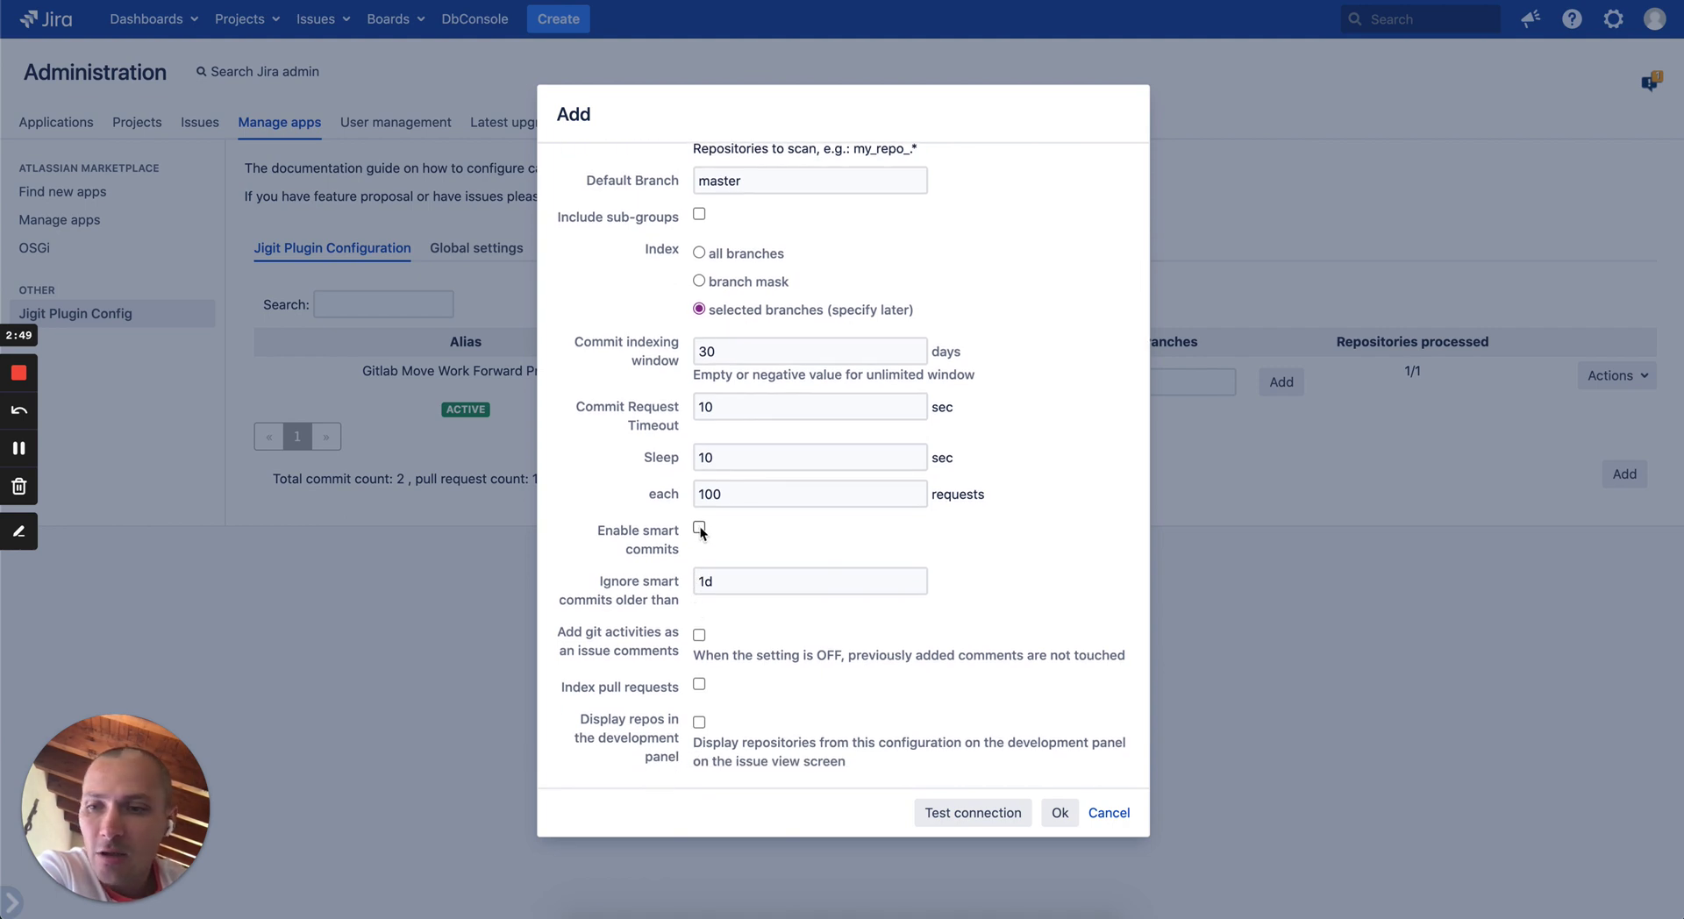
pyautogui.scroll(-2, 700, 529)
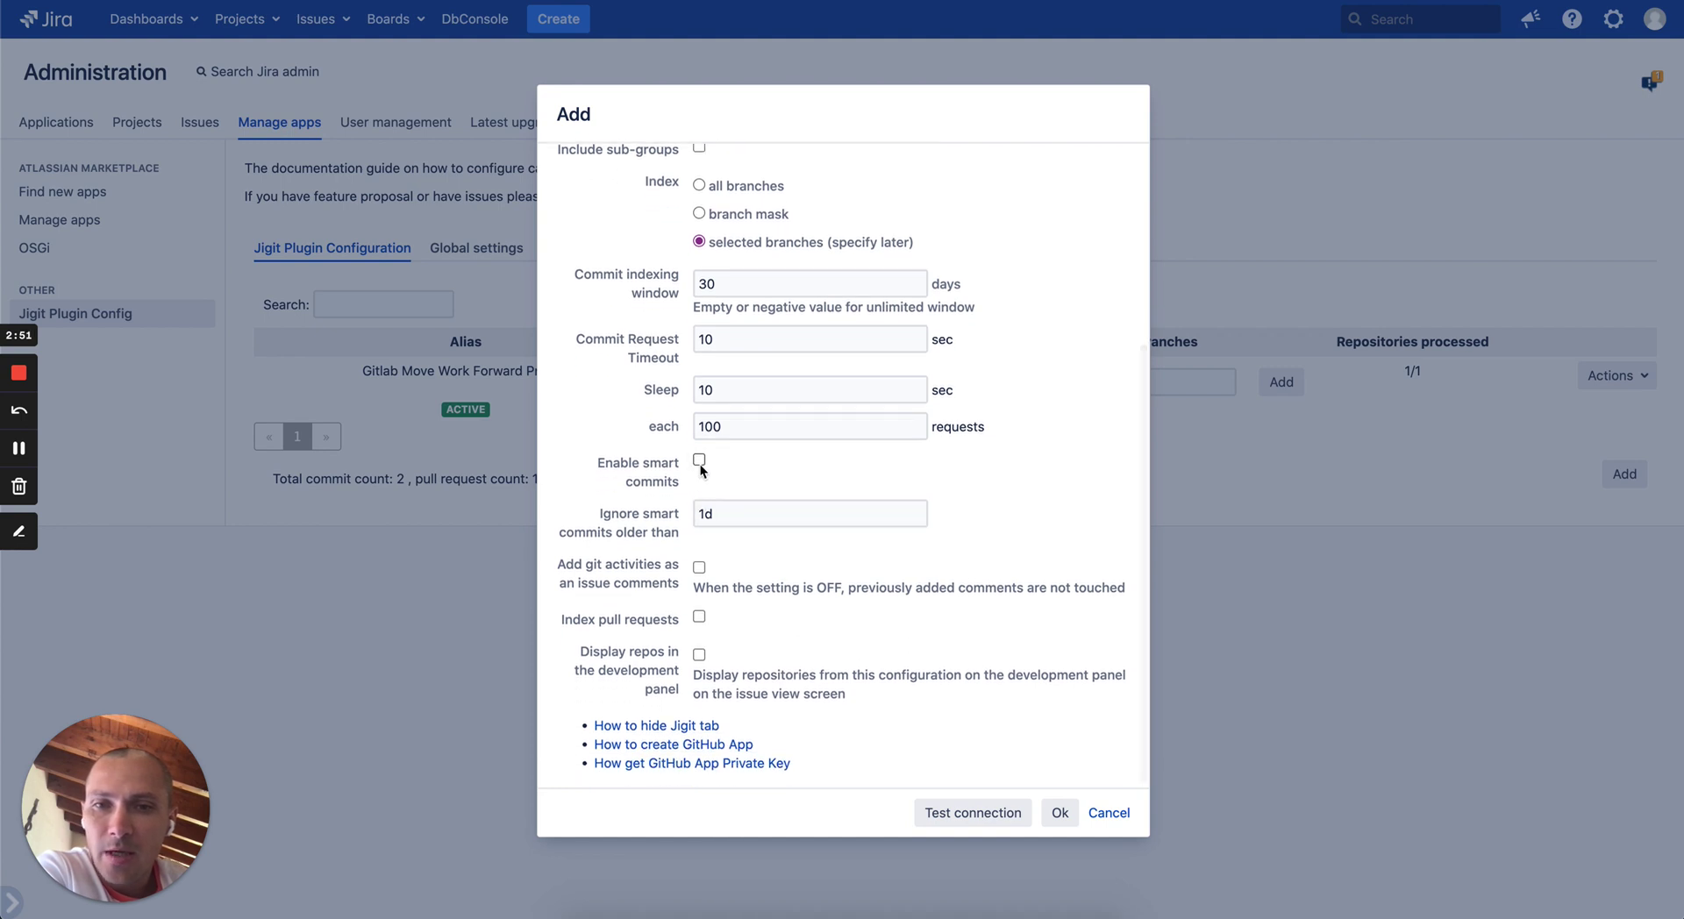
pyautogui.scroll(-1, 706, 456)
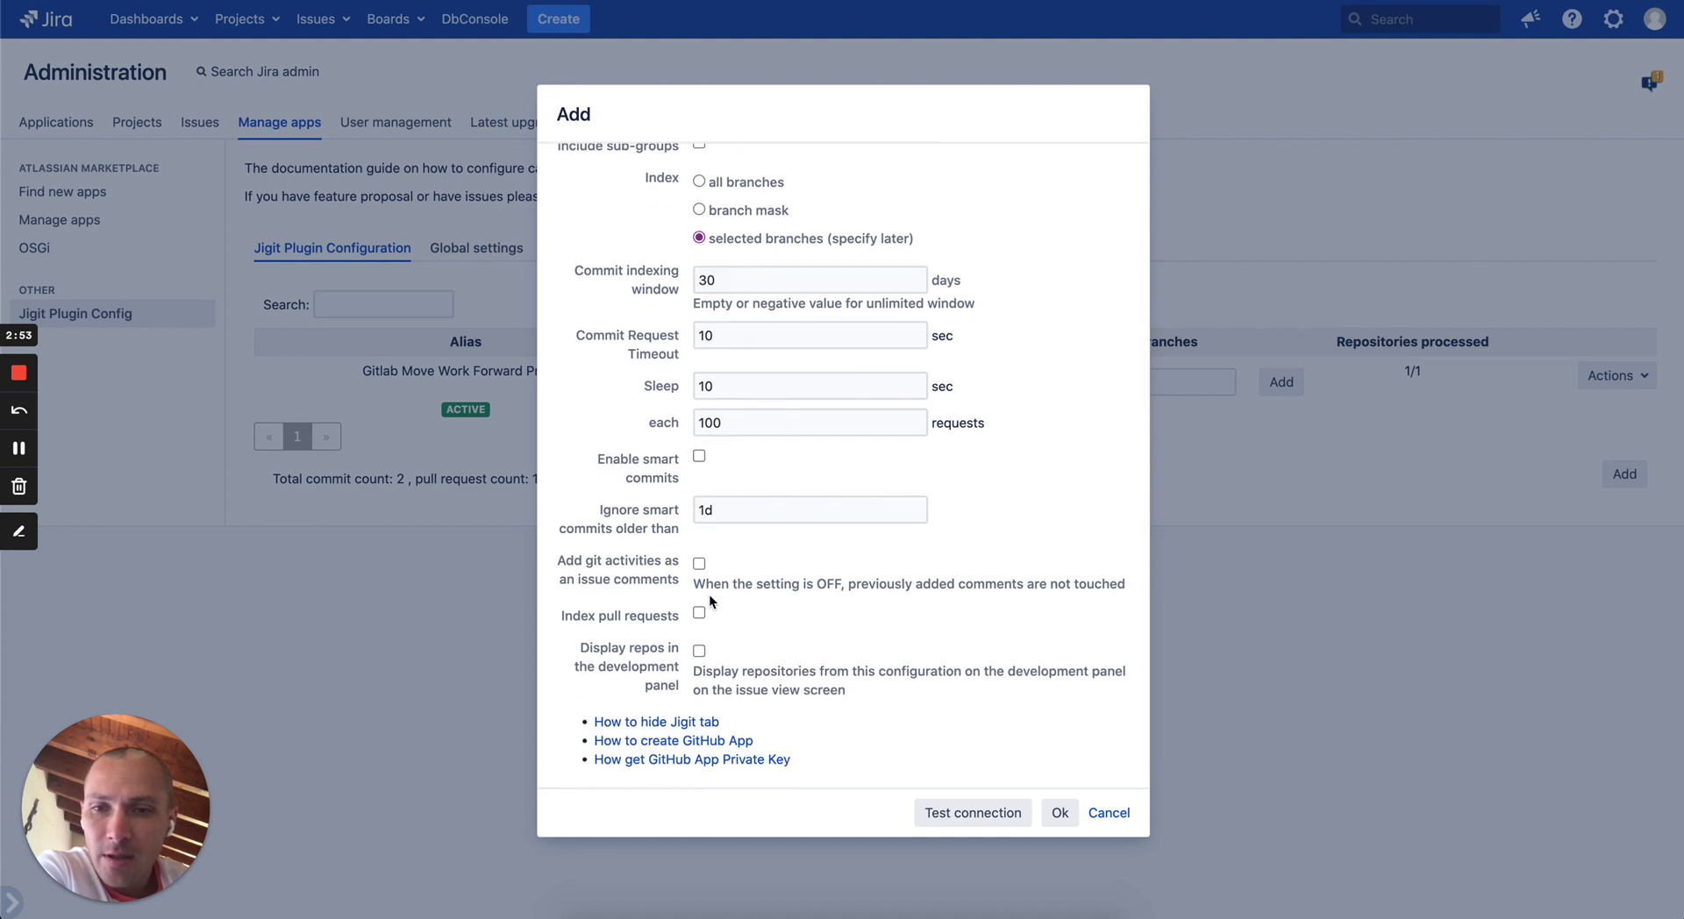
pyautogui.click(699, 651)
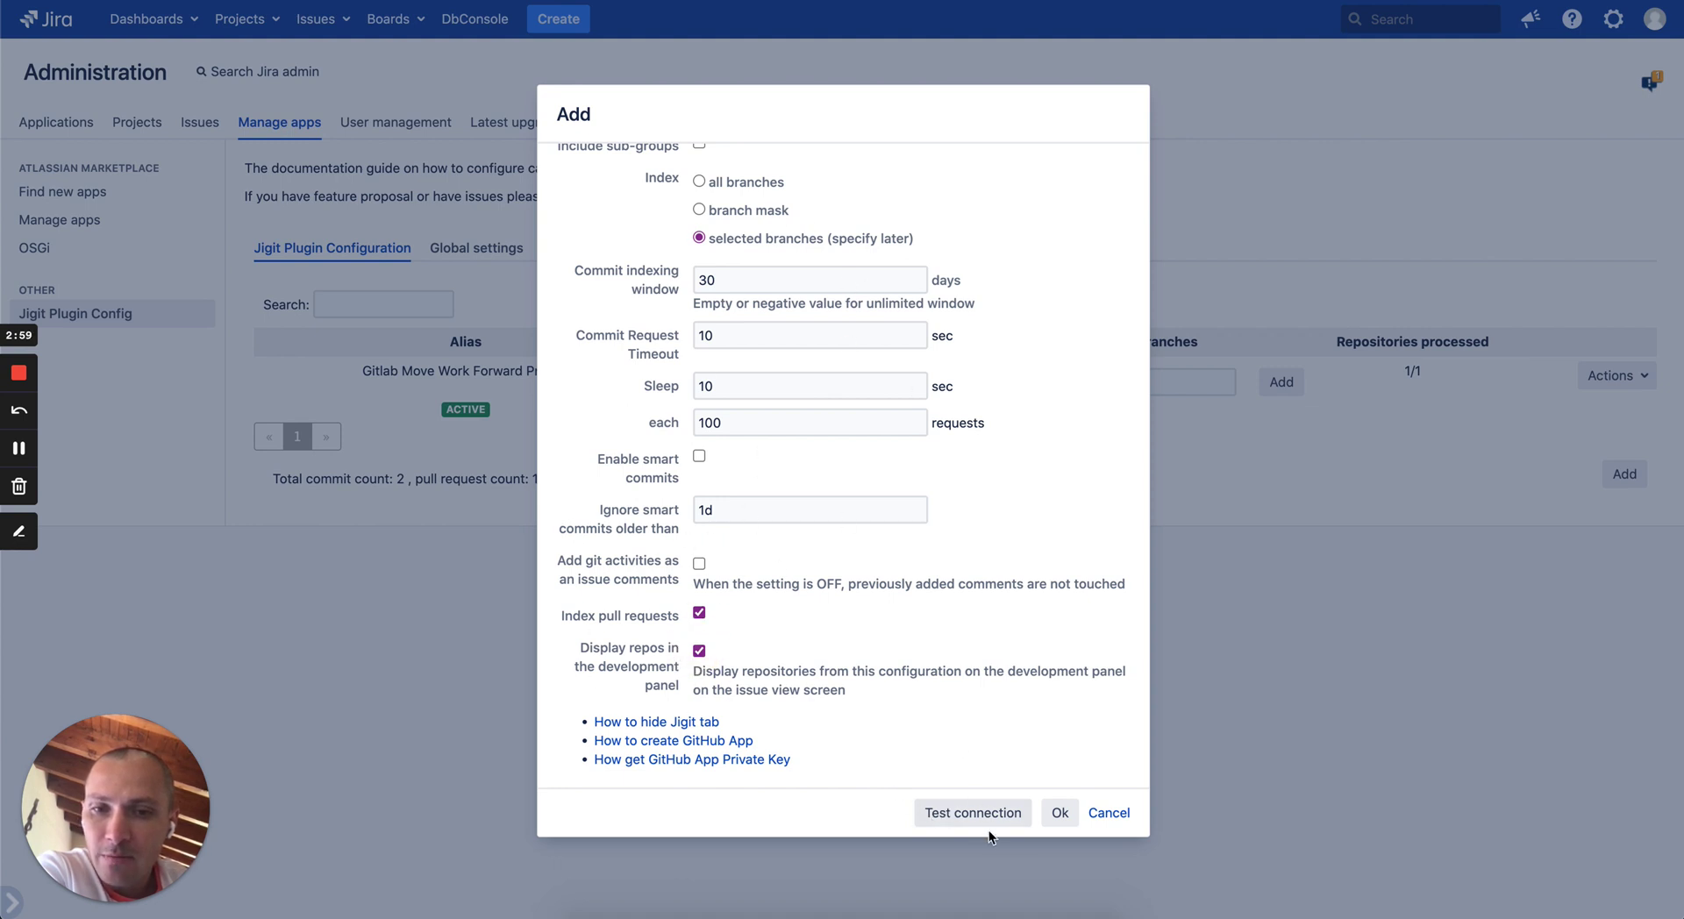
# - Test the connection of the Gitlab Jira Demo entry, save it, and check it in the configuration list
pyautogui.scroll(5, 792, 614)
pyautogui.scroll(-5, 856, 750)
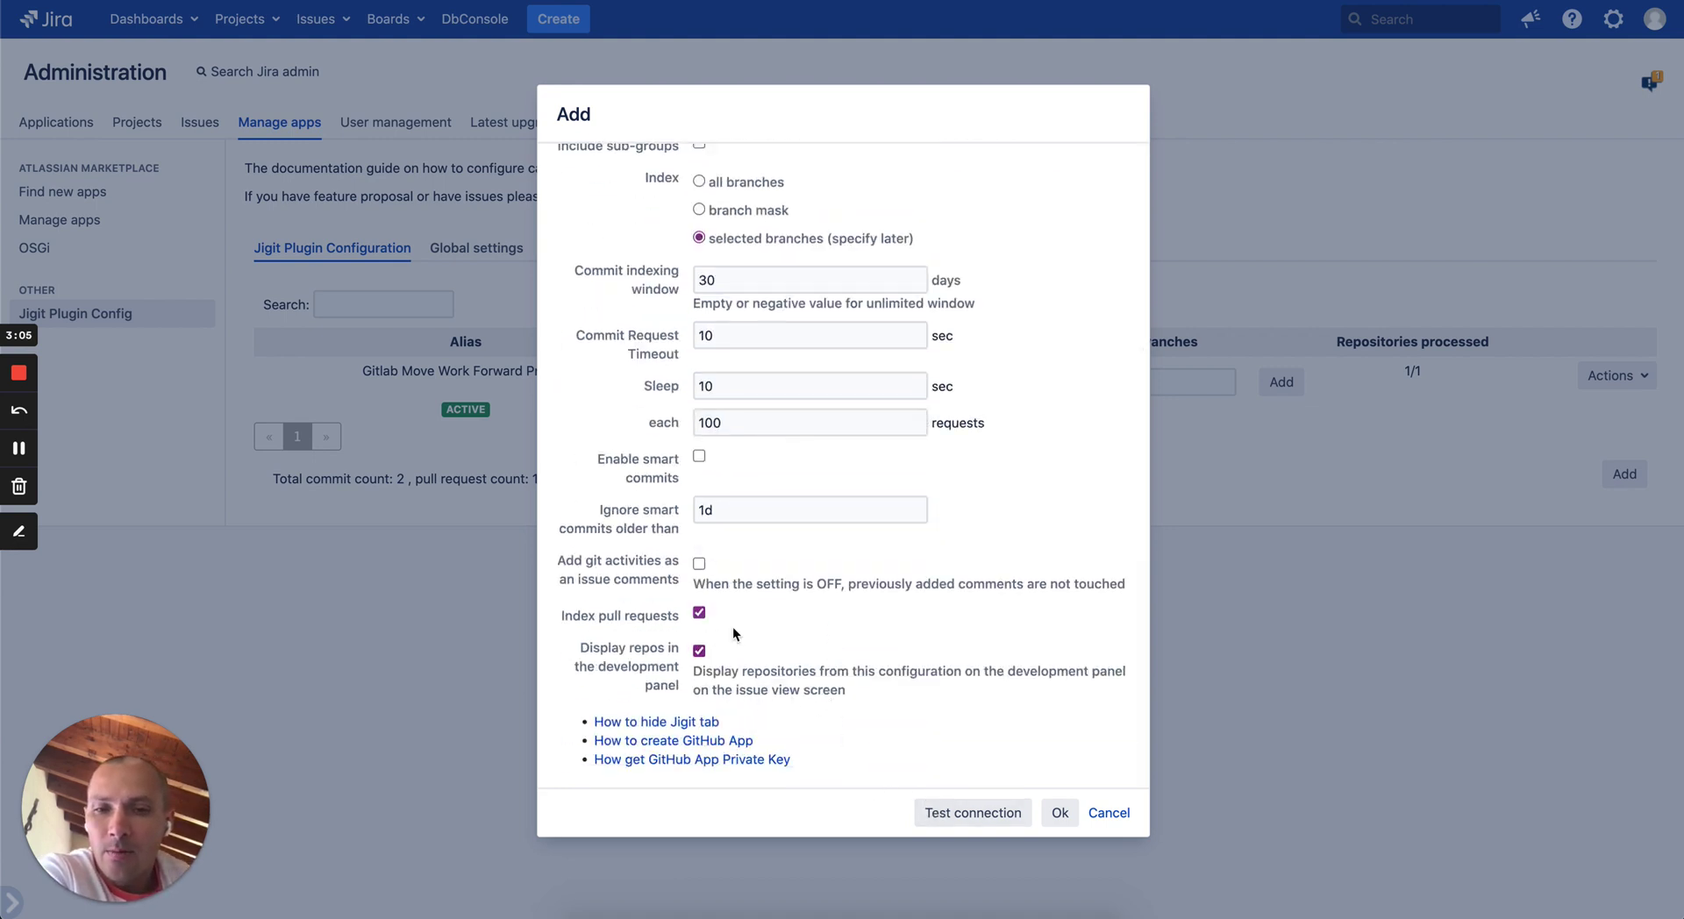
pyautogui.scroll(4, 1002, 567)
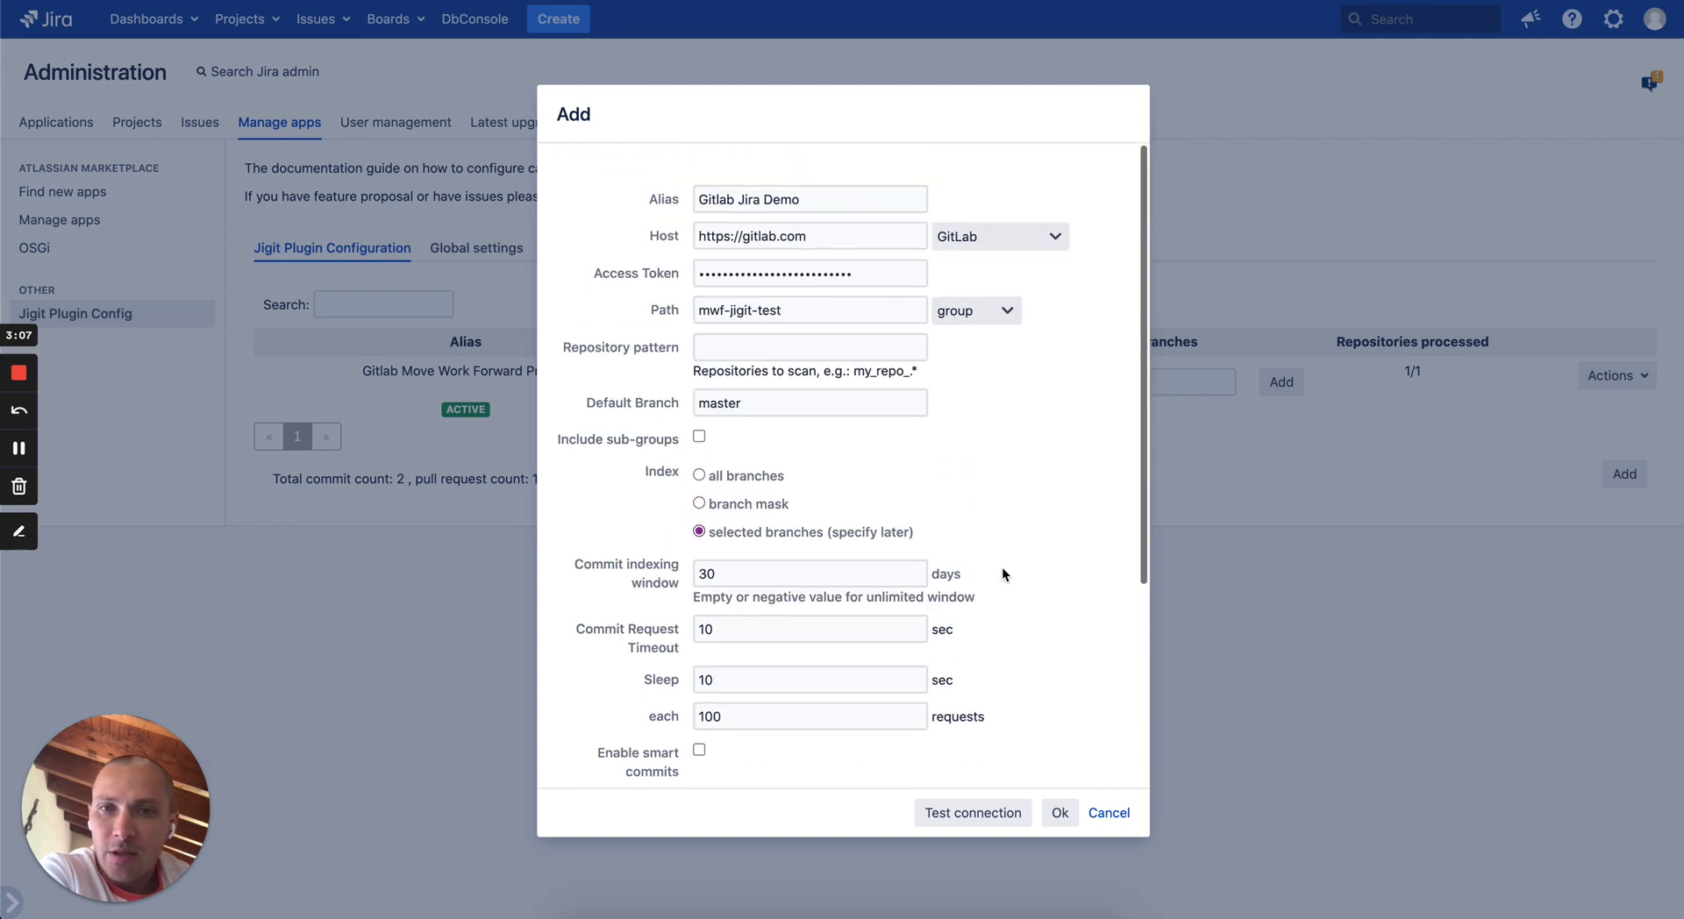
pyautogui.click(987, 813)
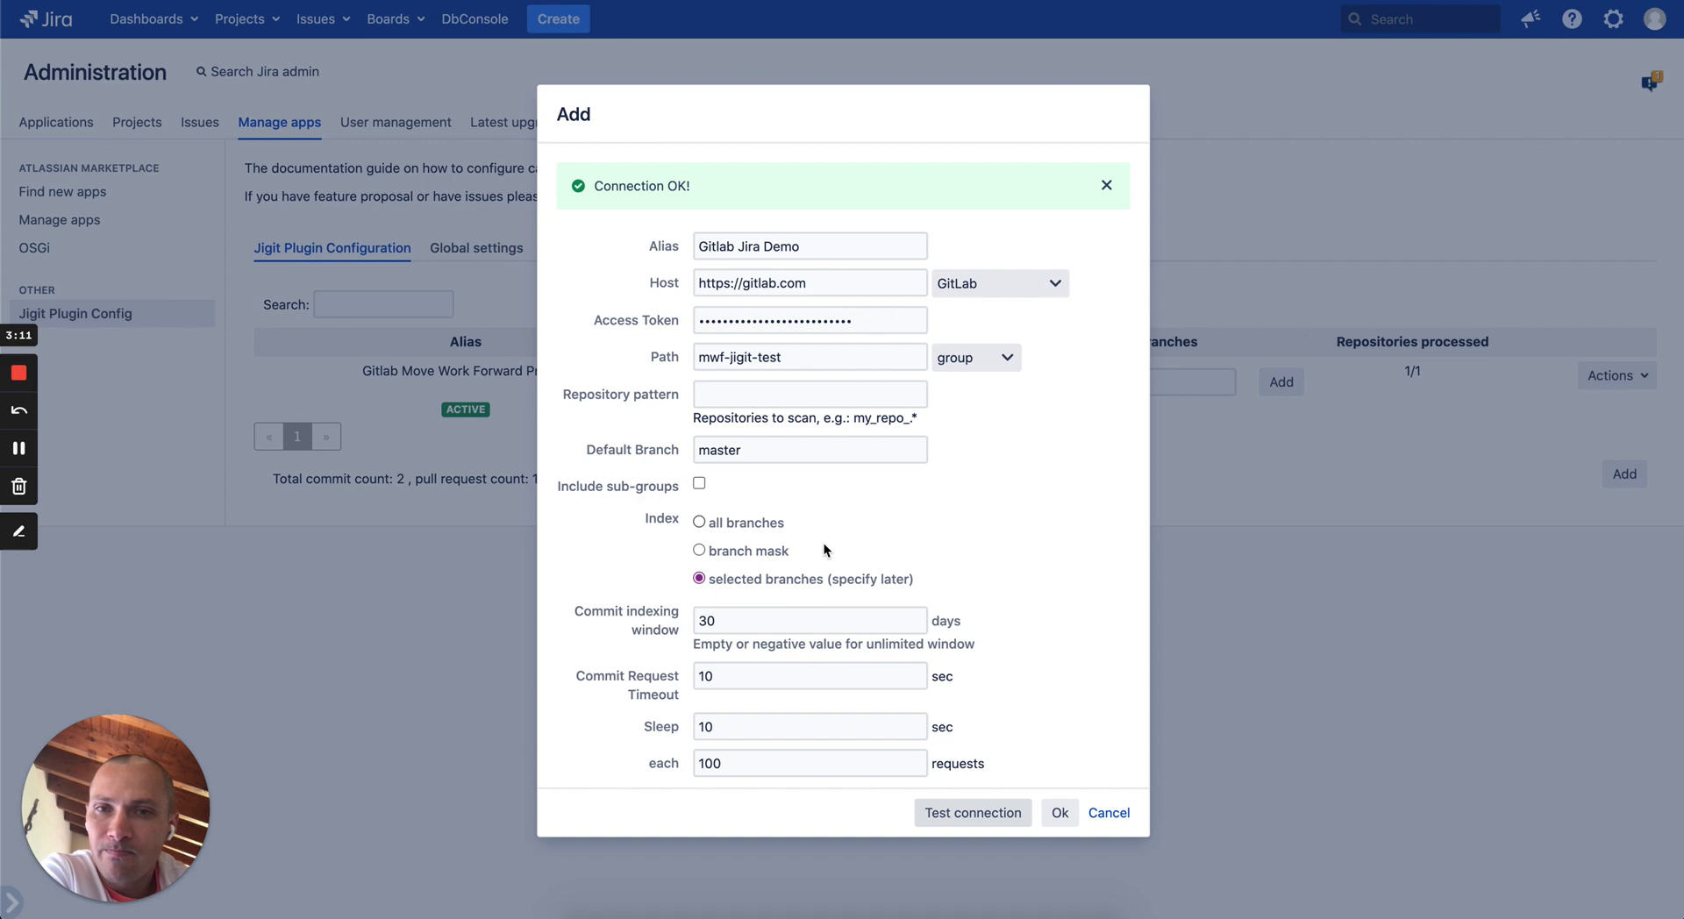
pyautogui.click(1062, 812)
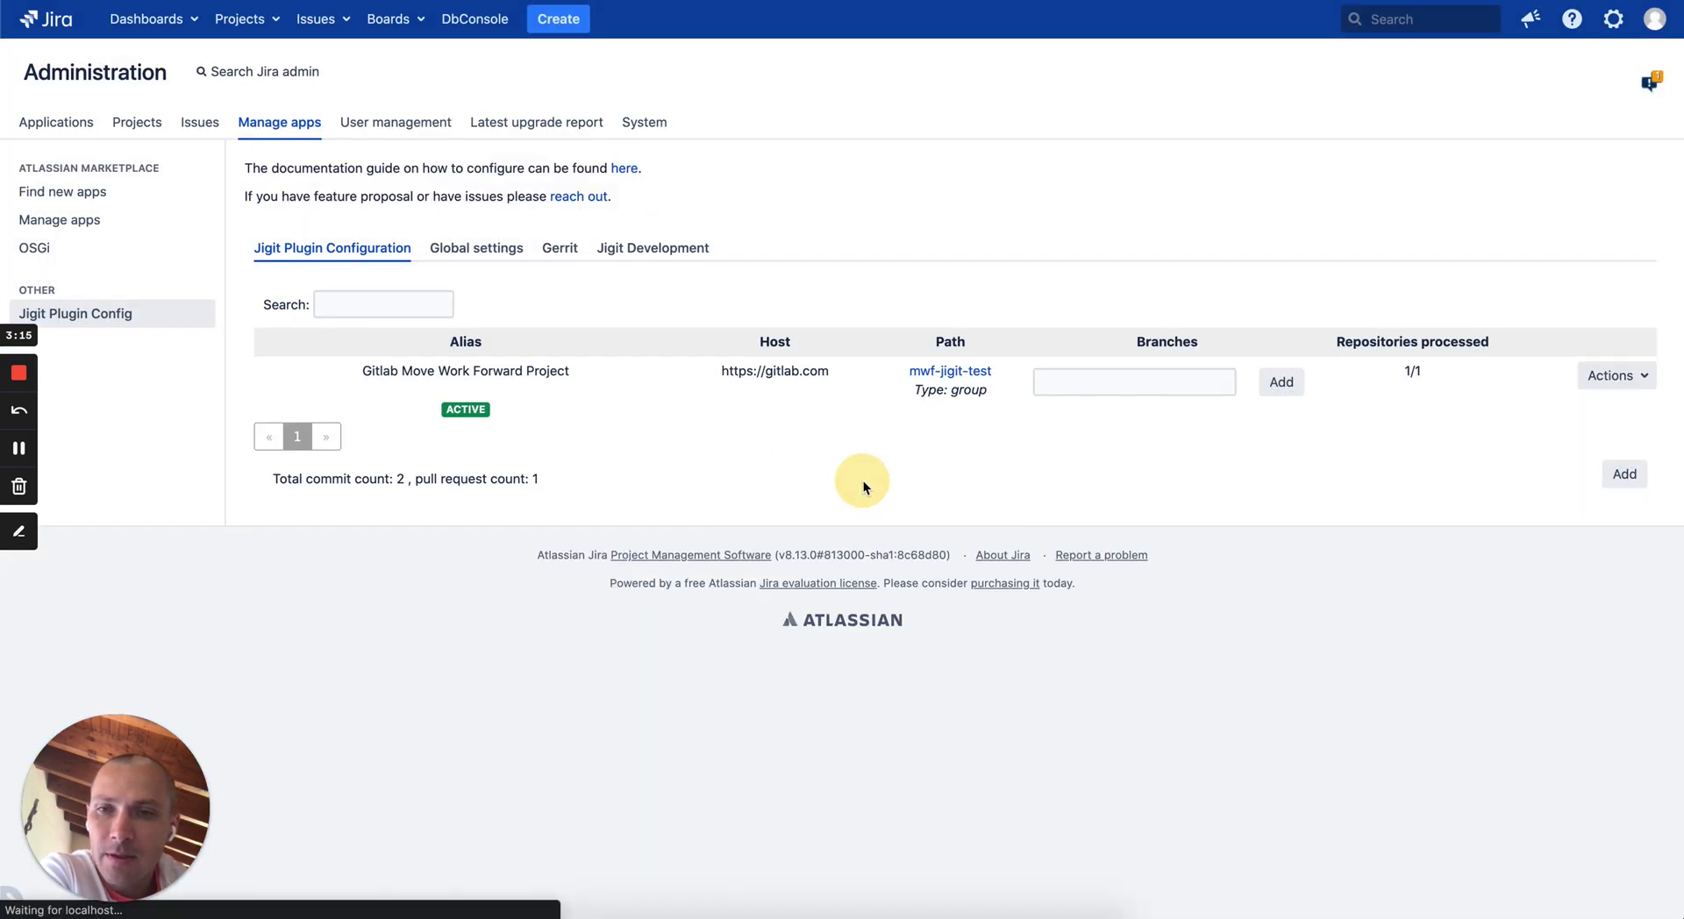
pyautogui.click(397, 315)
pyautogui.moveTo(509, 372); pyautogui.dragTo(414, 372)
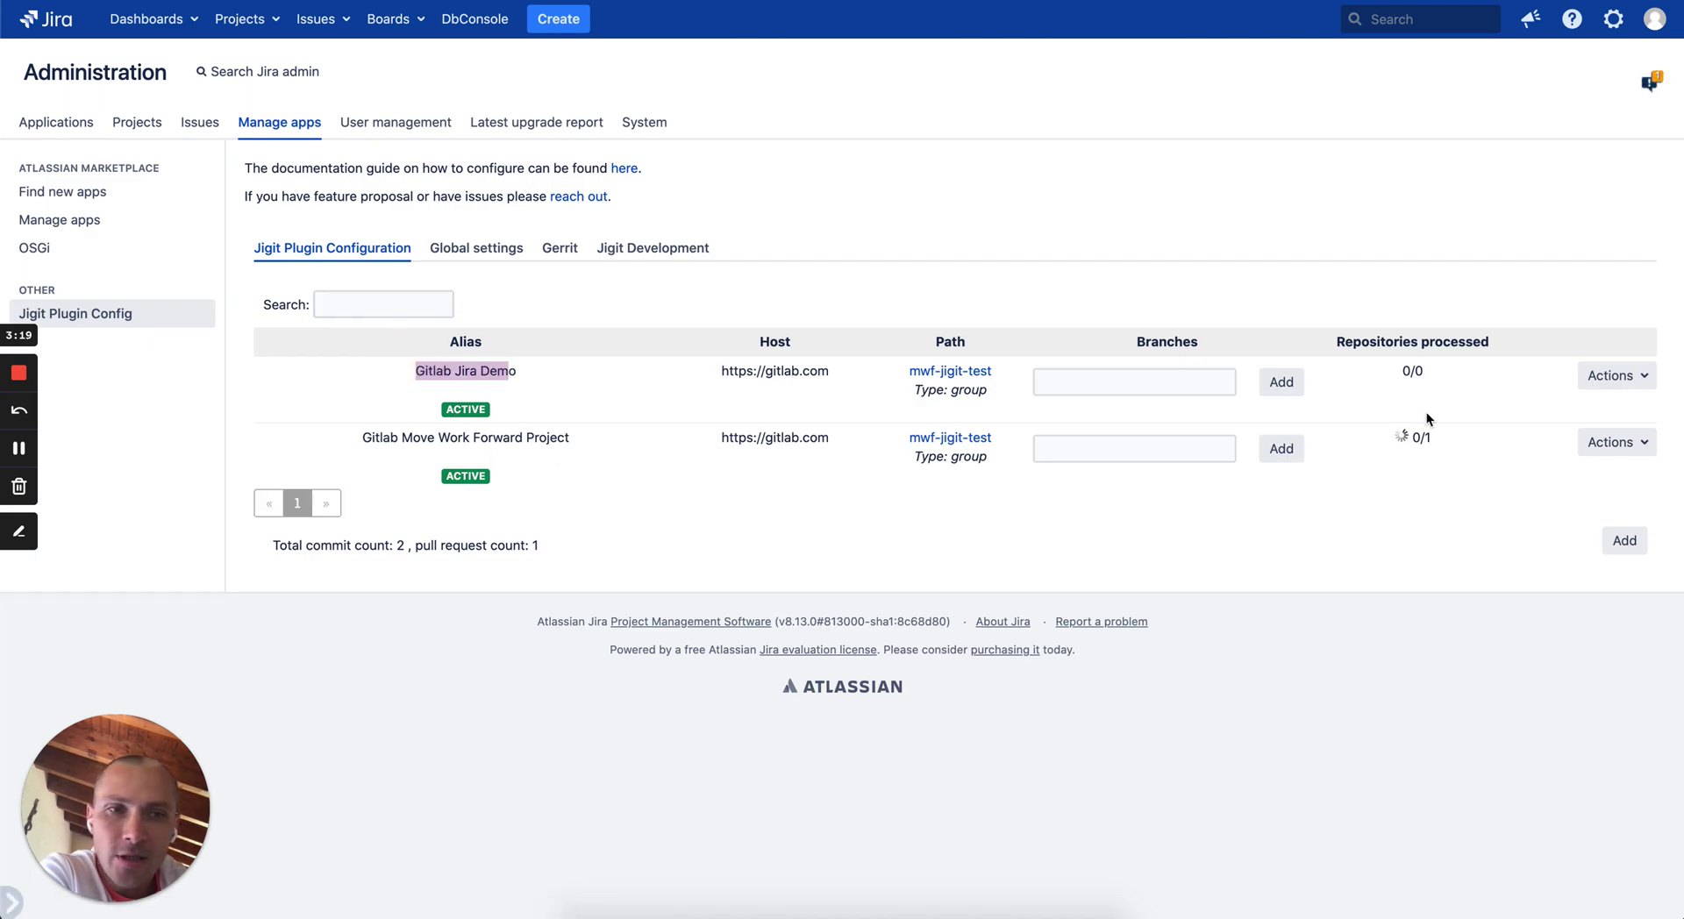
# - Switch to the Atlassian Marketplace, view the apps by Move Work Forward, and open the Jigit - Jira GitHub & GitLab integration listing
pyautogui.hotkey('ctrl', 'Tab')
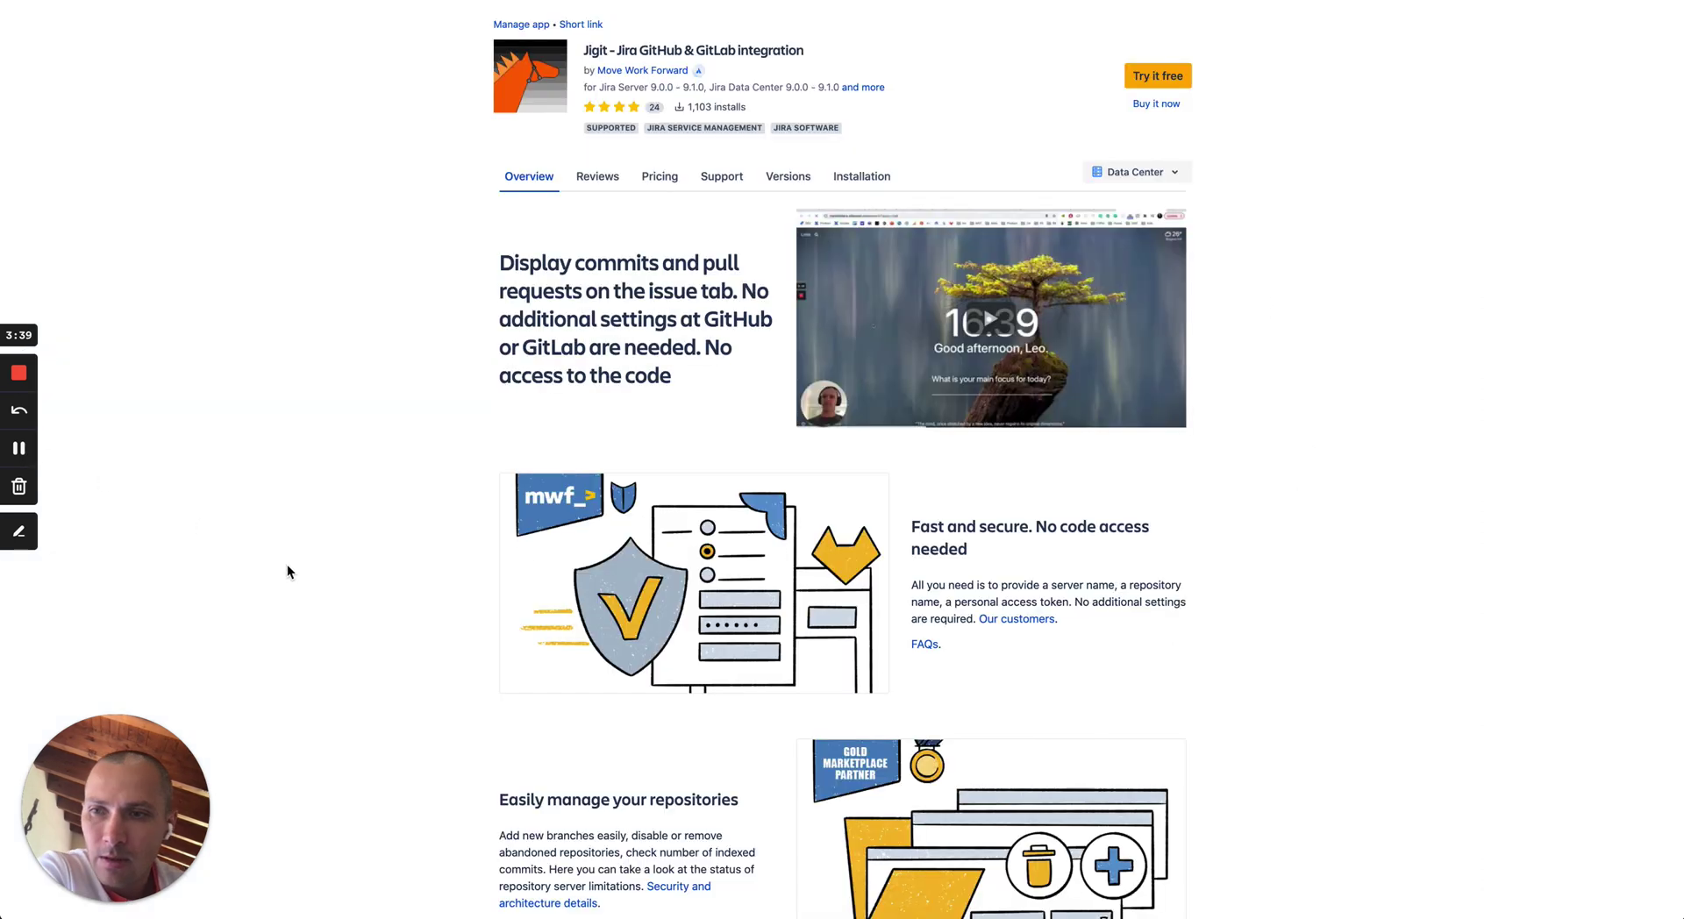
pyautogui.scroll(1, 289, 571)
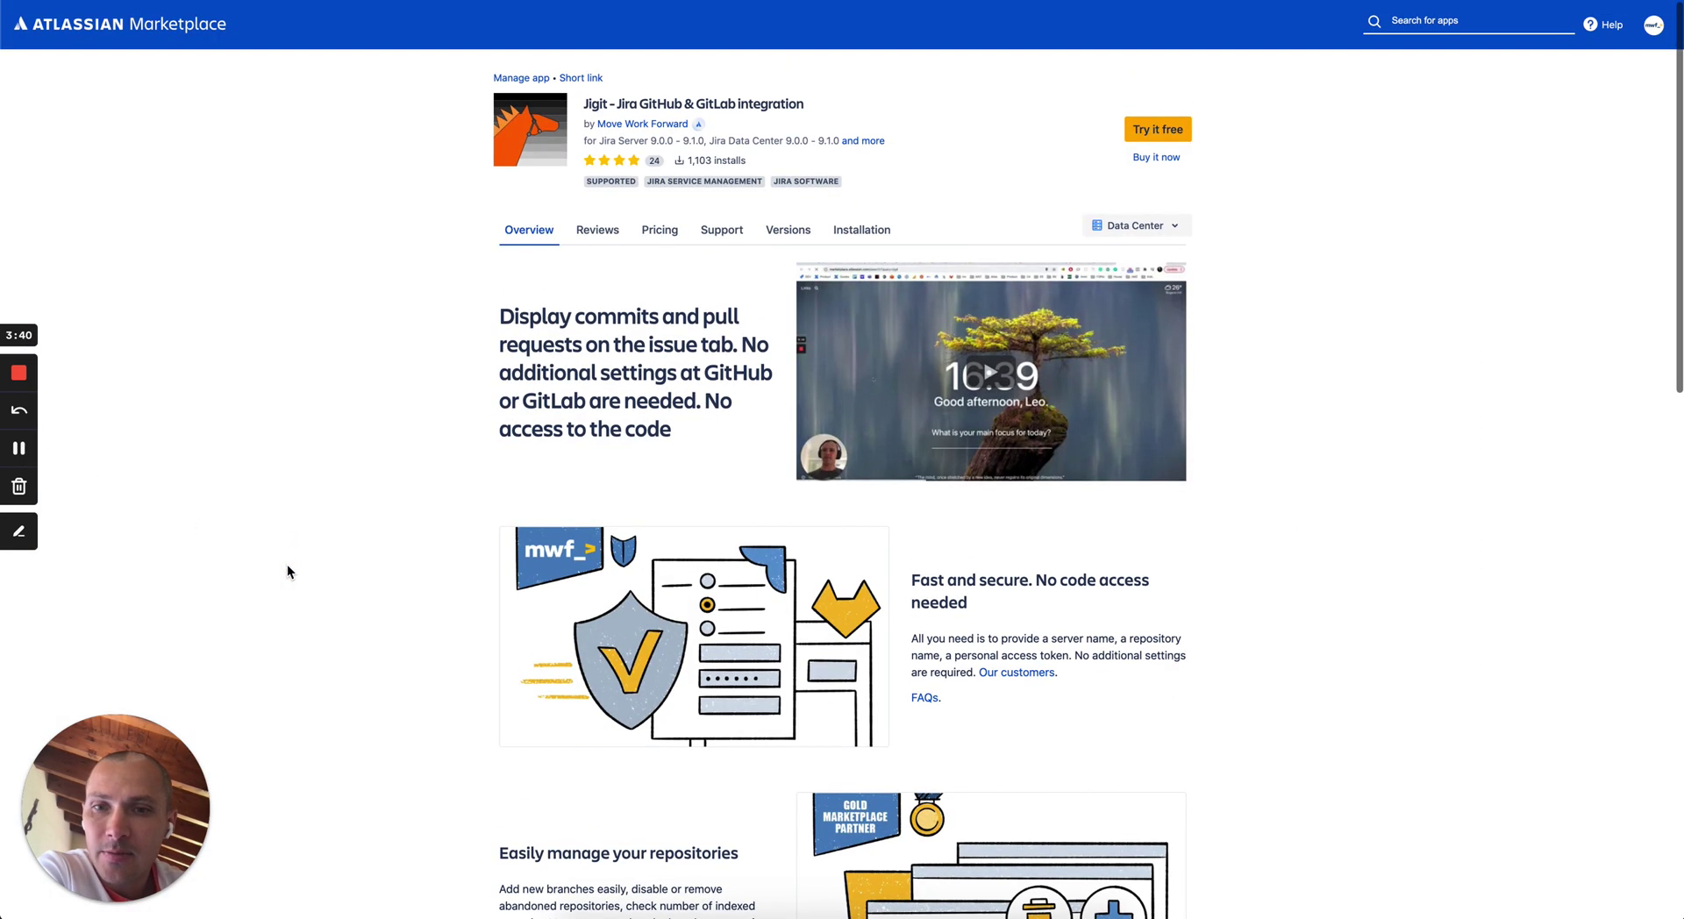
pyautogui.click(680, 126)
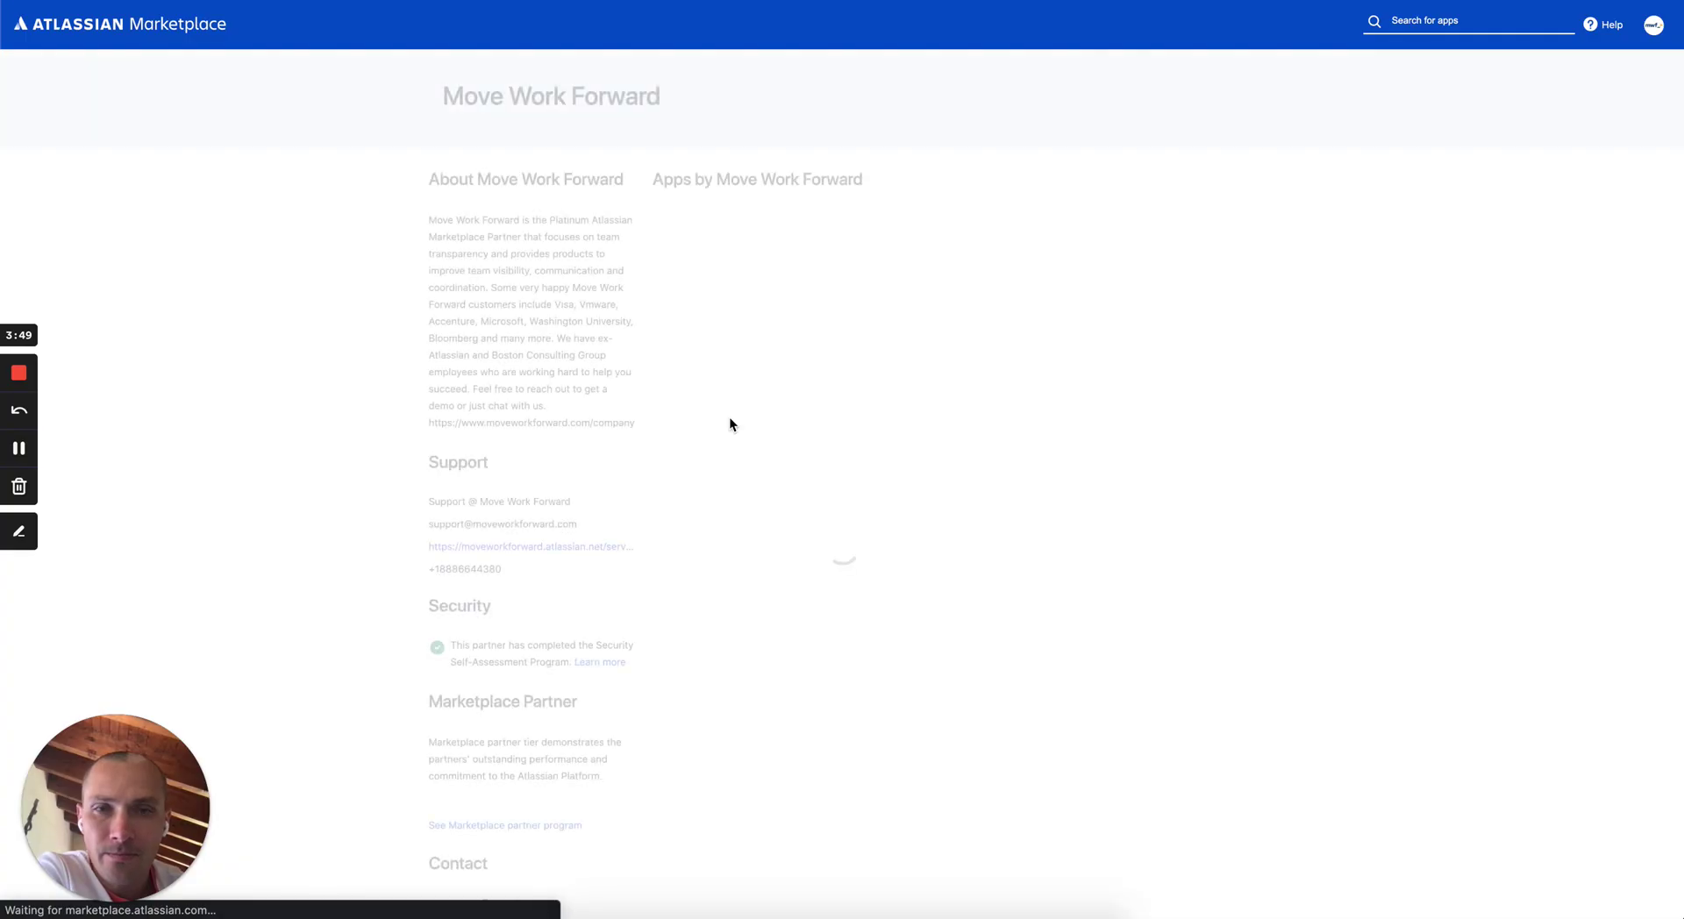
pyautogui.scroll(-3, 493, 612)
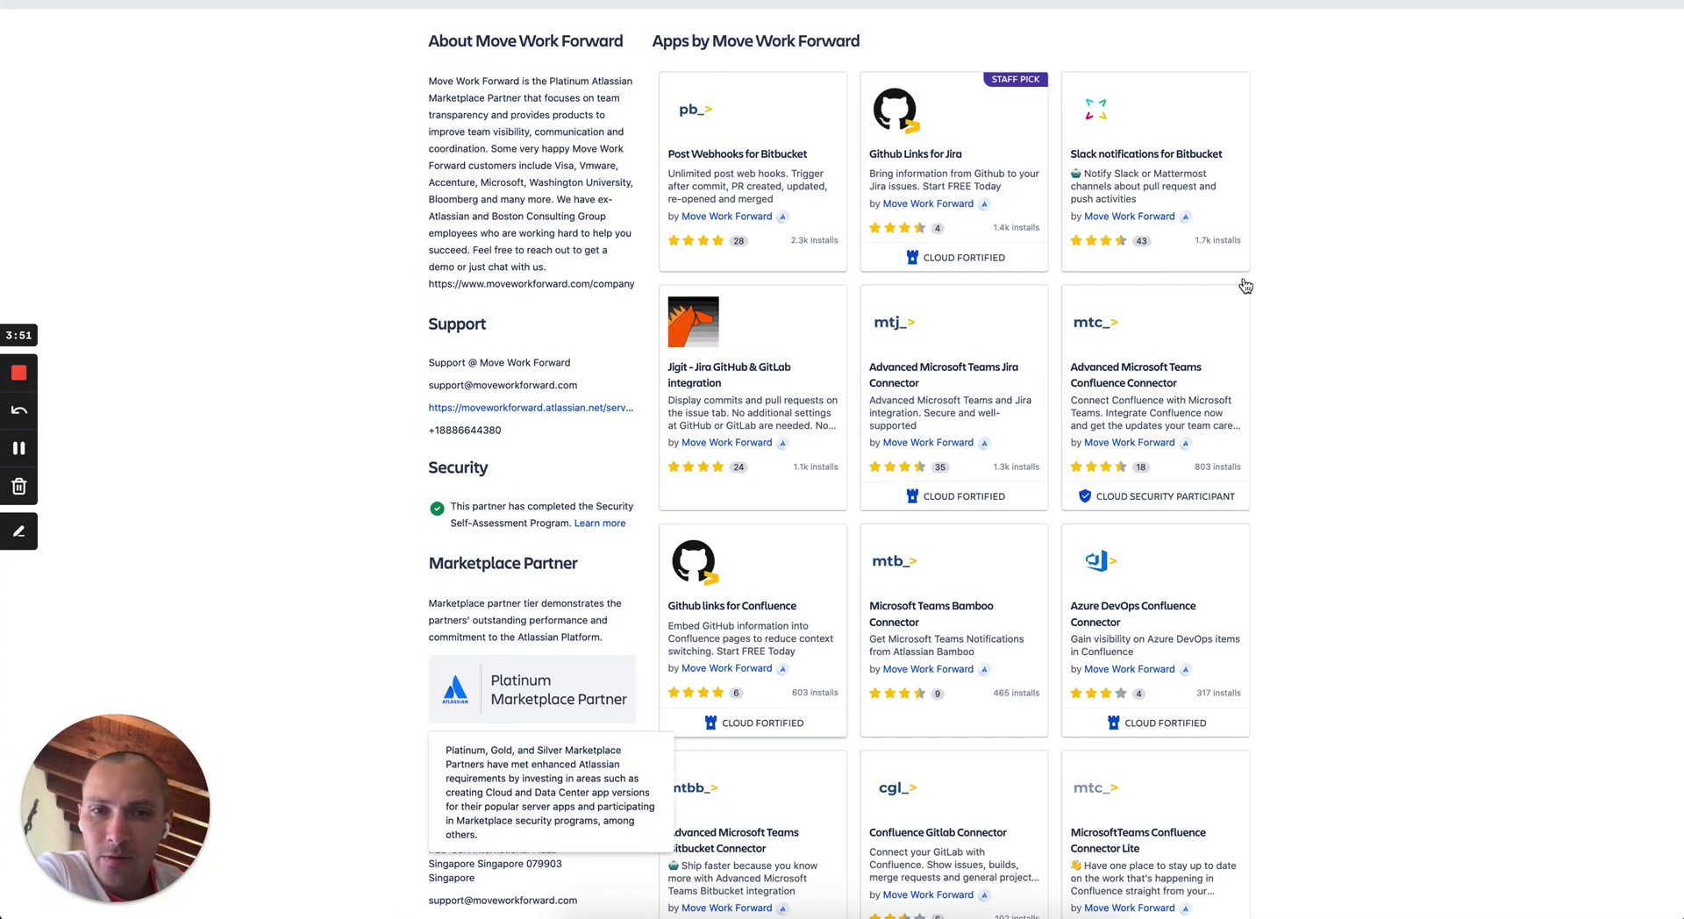
pyautogui.click(781, 386)
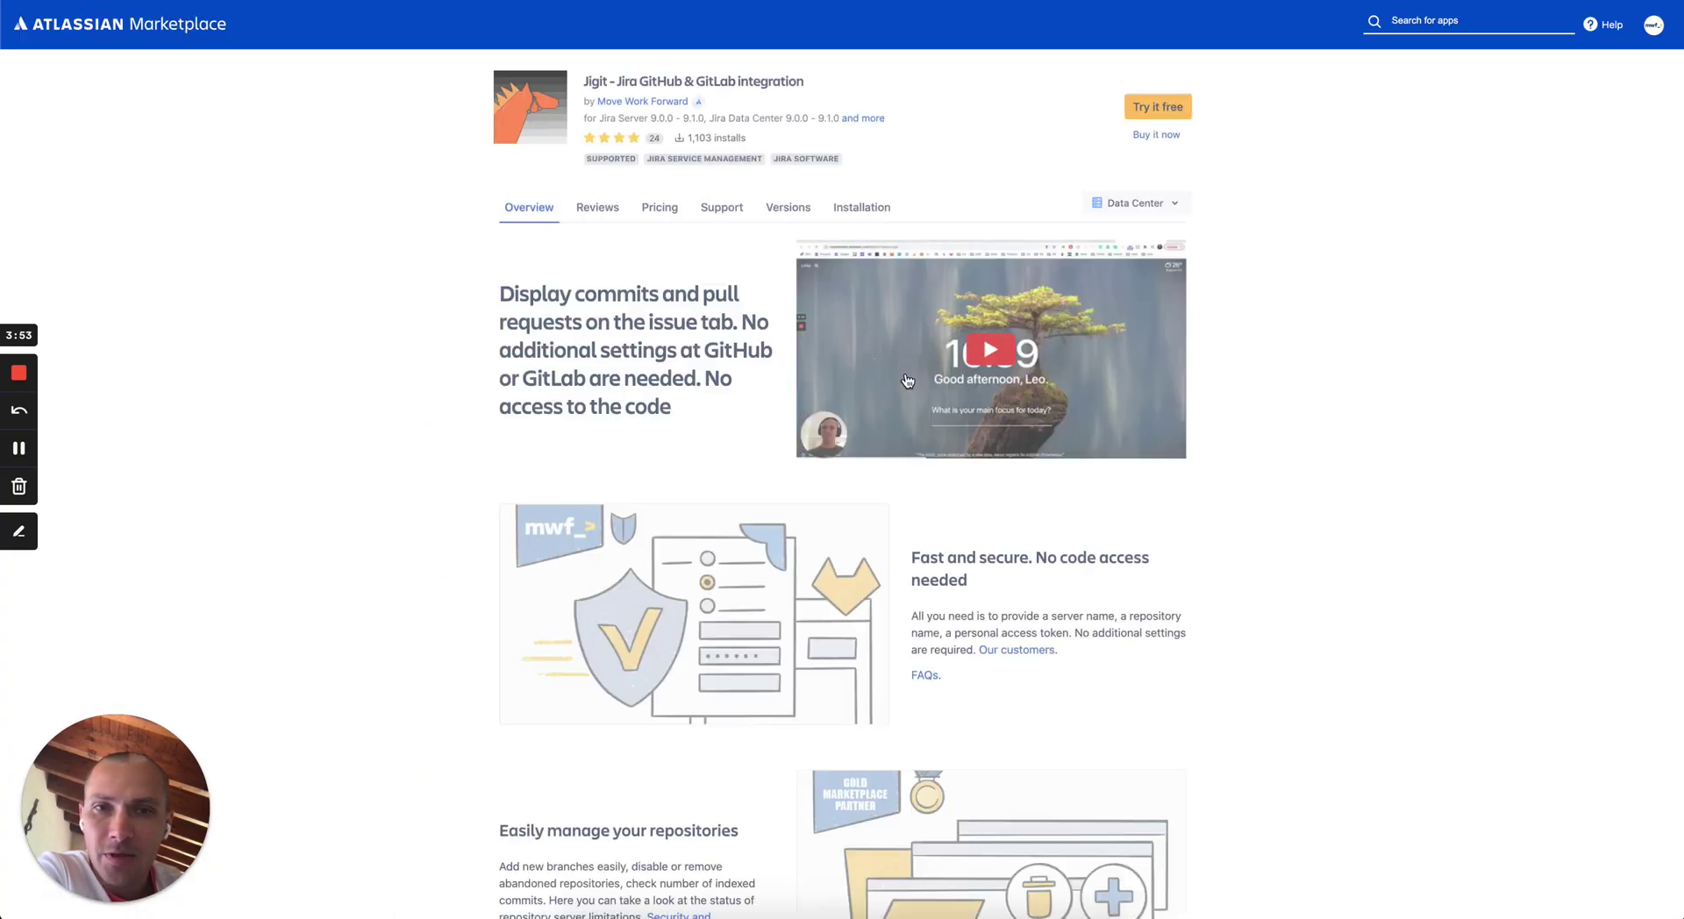
# - Examine the Jigit listing's overview, including its feature sections, further details, and privacy and security information
pyautogui.scroll(-2, 715, 521)
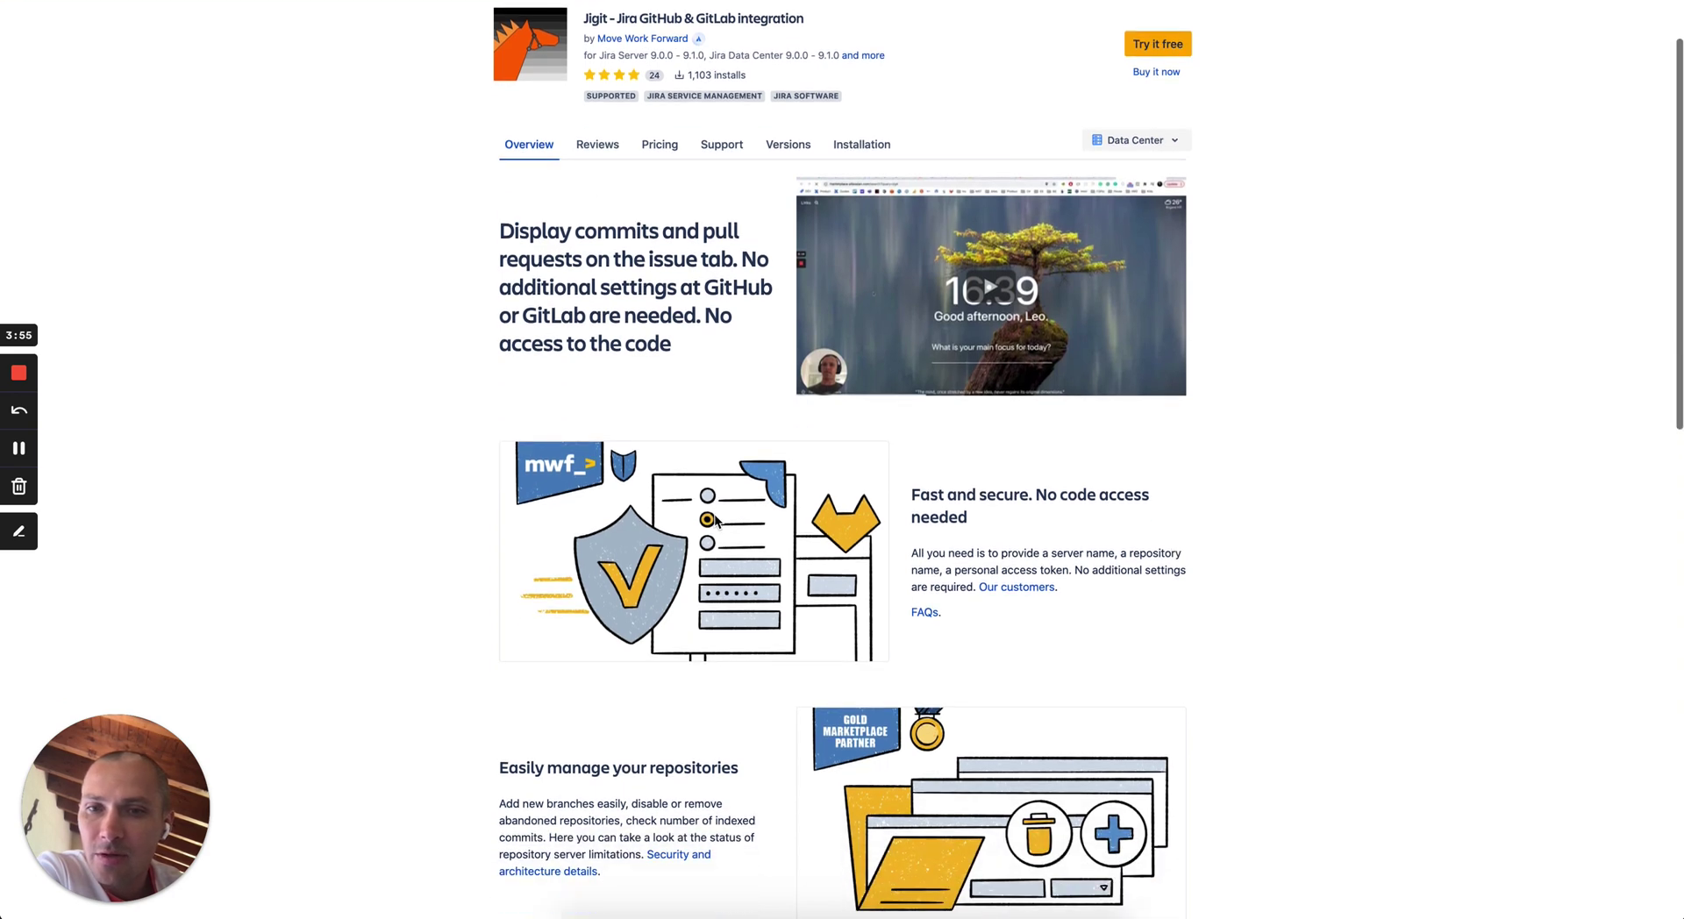
pyautogui.scroll(-5, 979, 446)
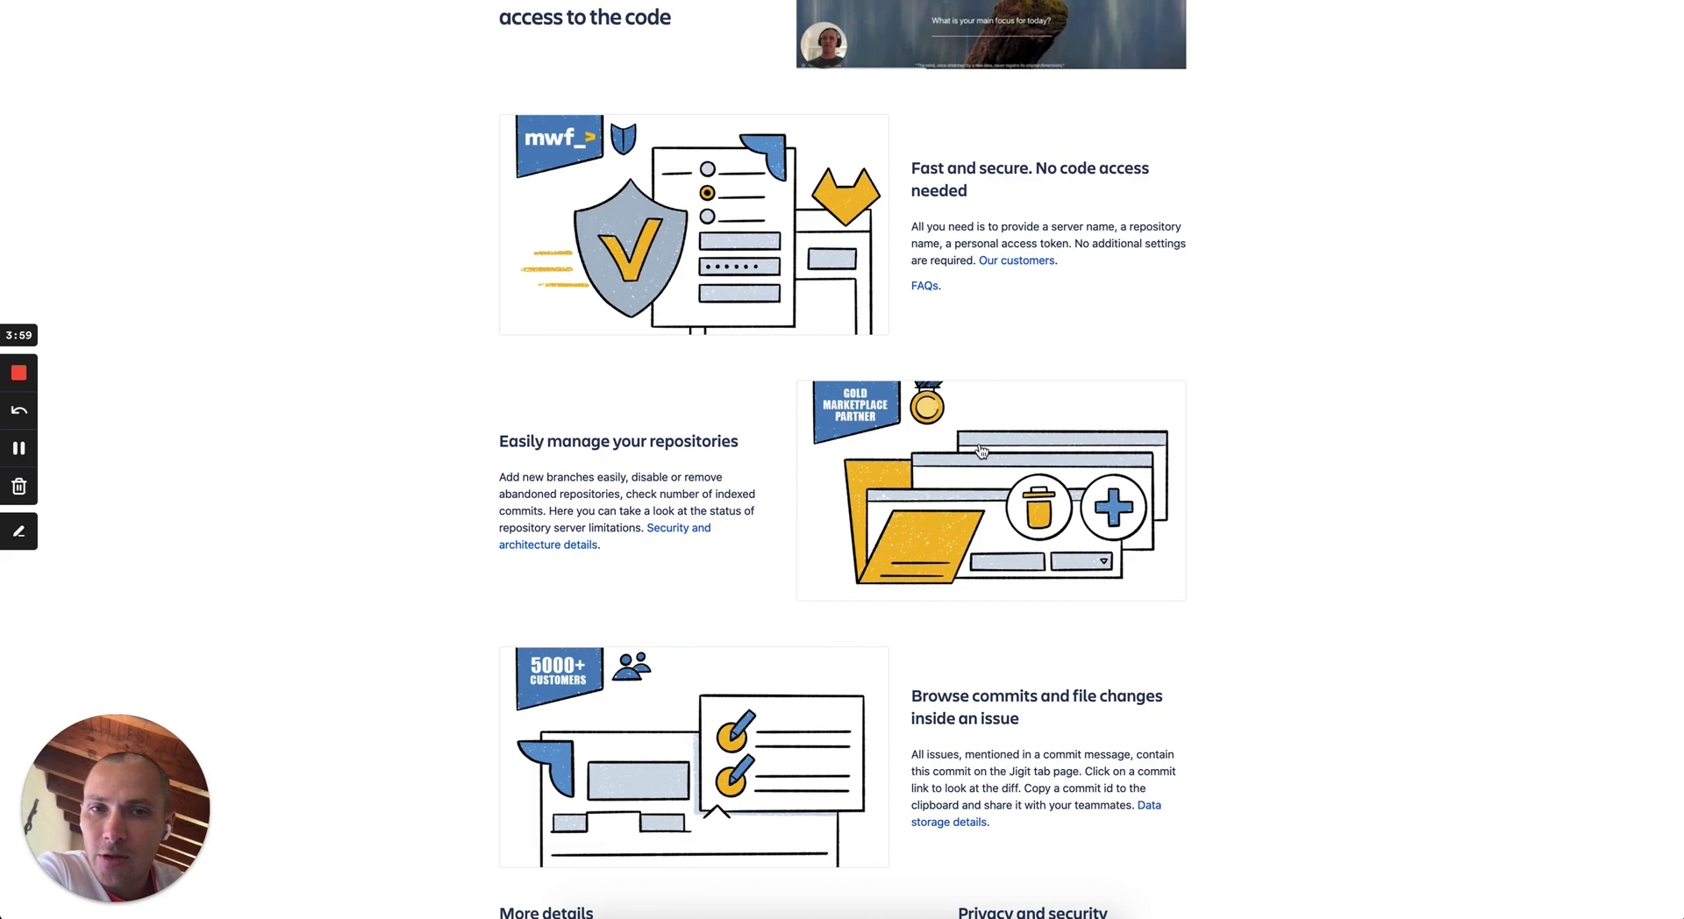
pyautogui.scroll(-8, 1004, 552)
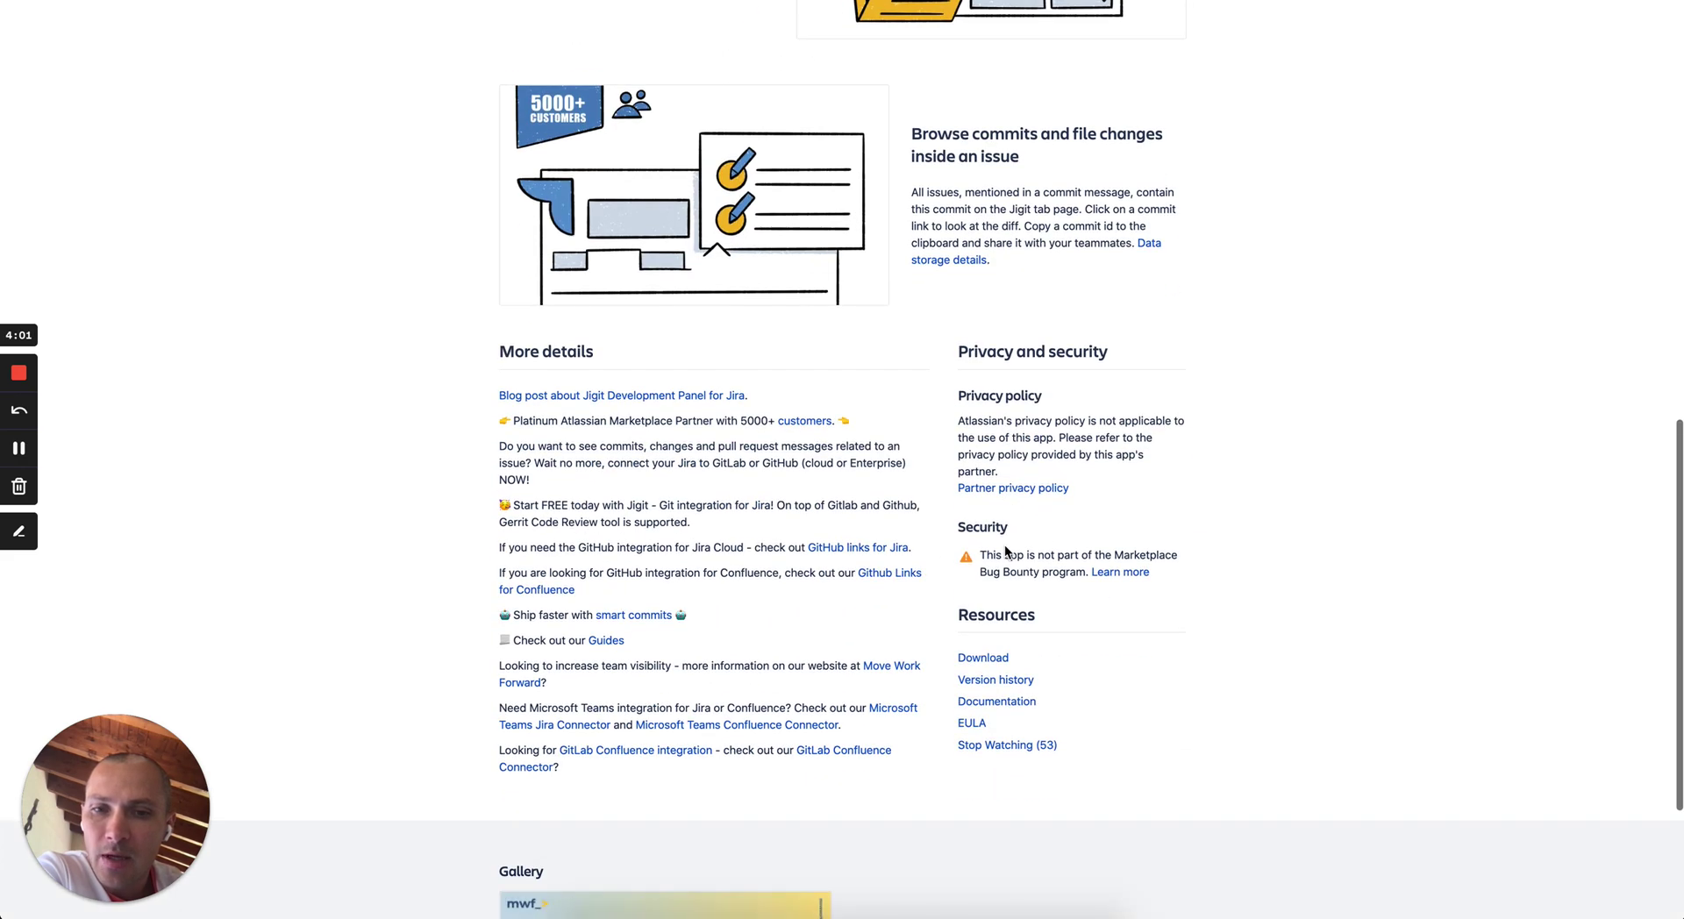
pyautogui.scroll(-3, 1005, 550)
pyautogui.scroll(18, 1005, 549)
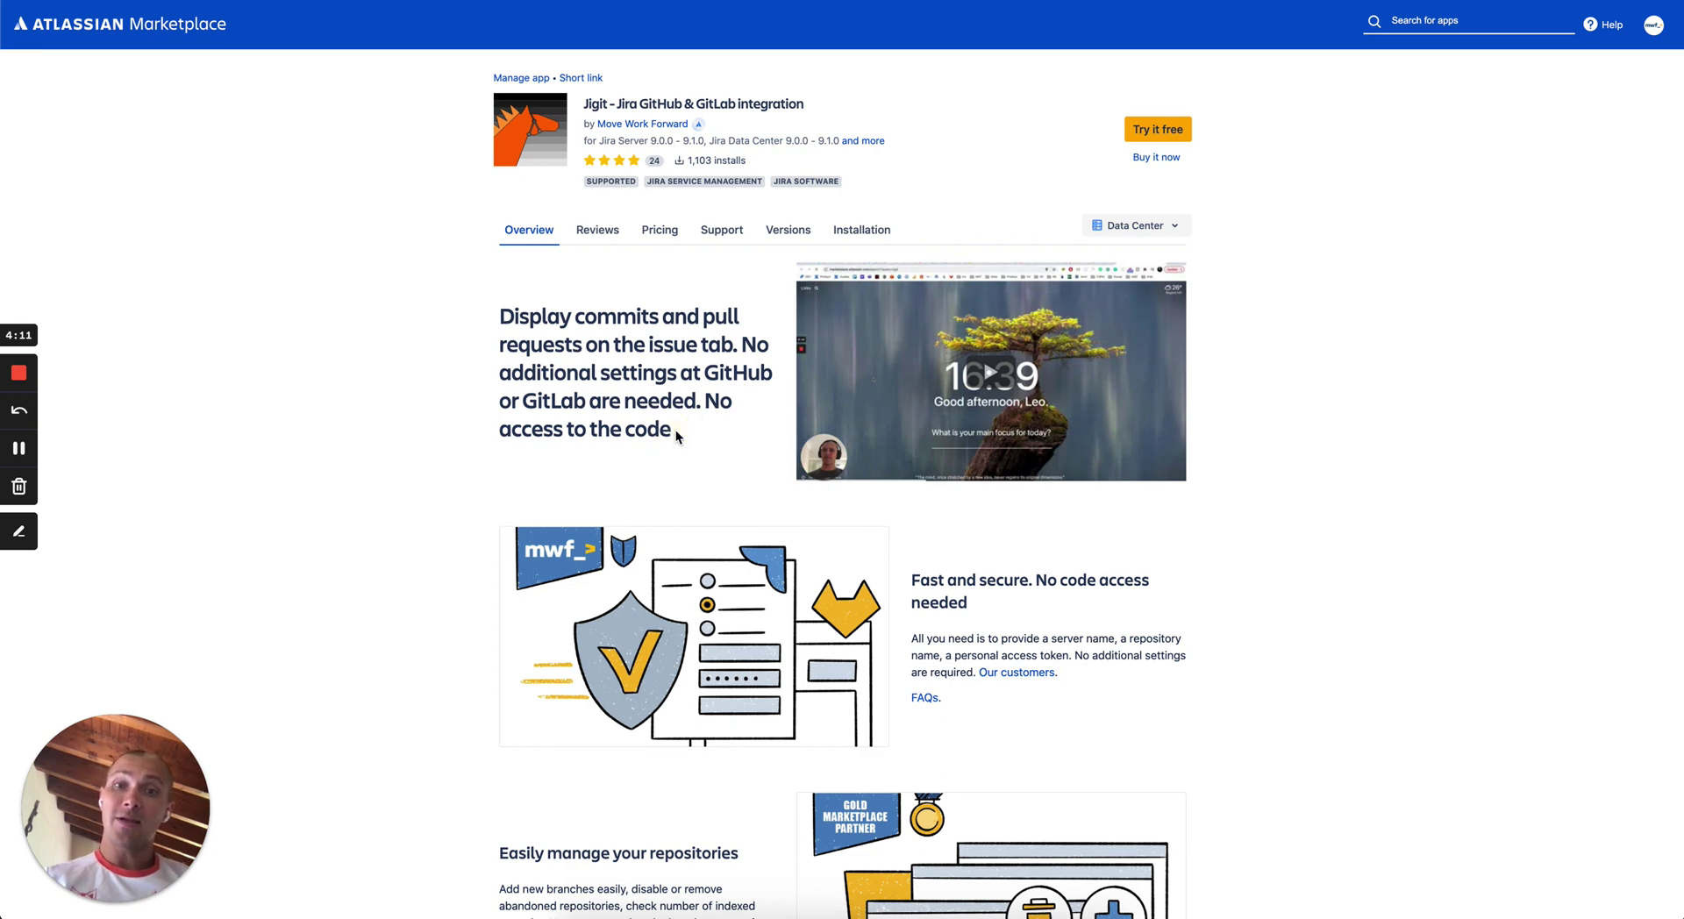
pyautogui.doubleClick(733, 379)
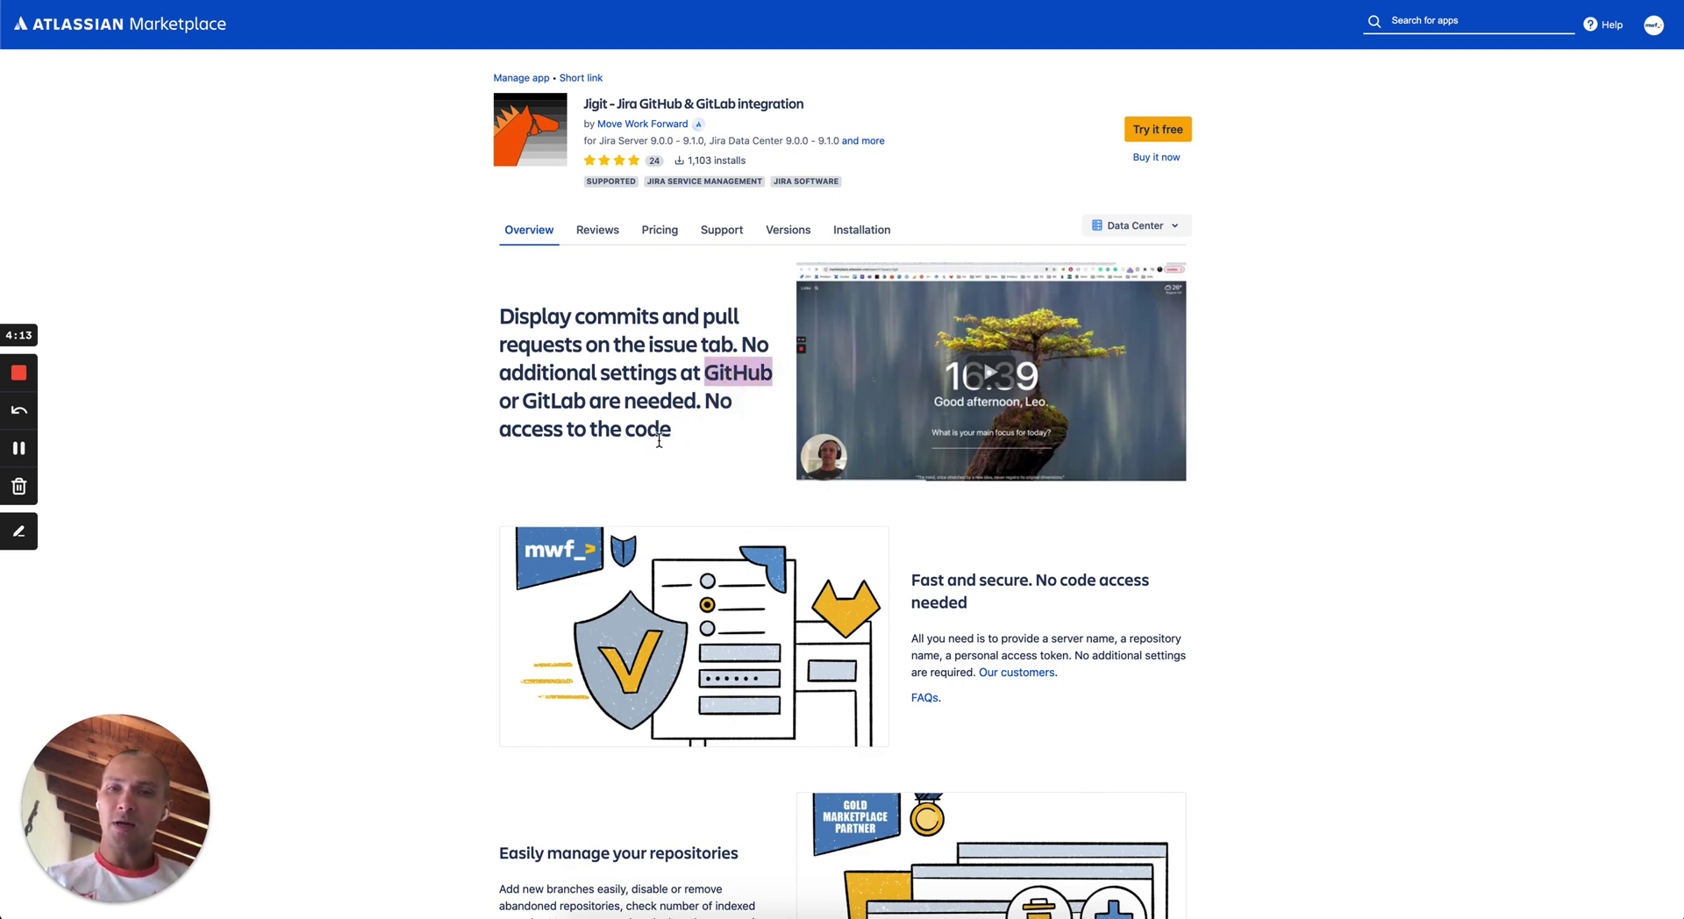
pyautogui.scroll(-3, 579, 528)
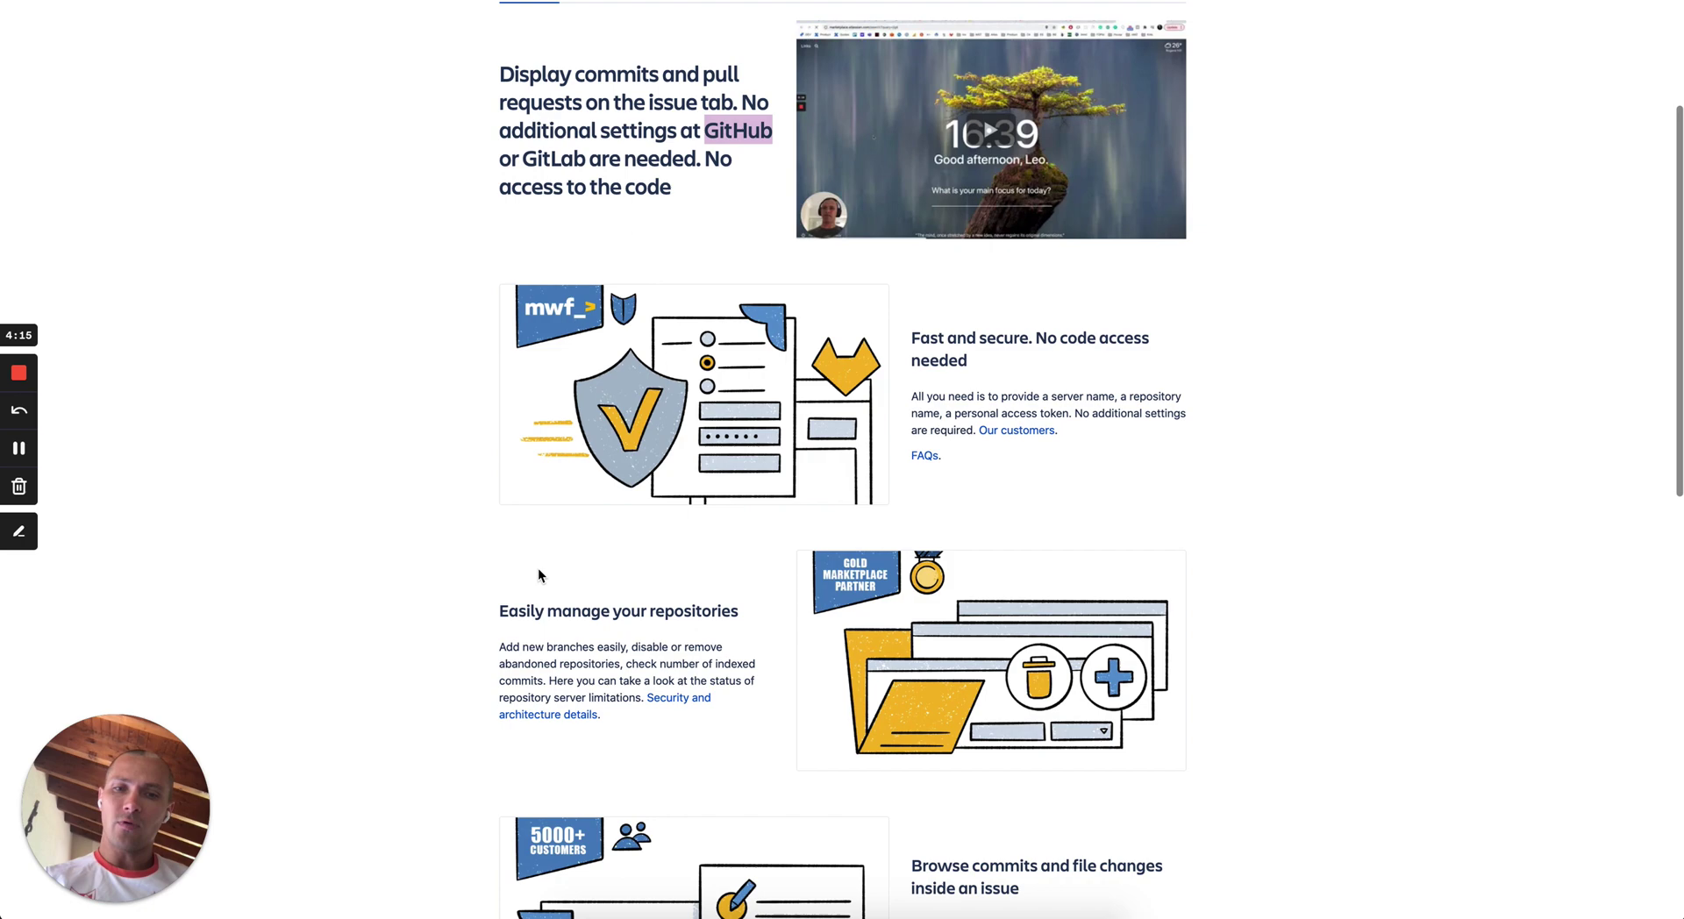
pyautogui.scroll(-2, 538, 571)
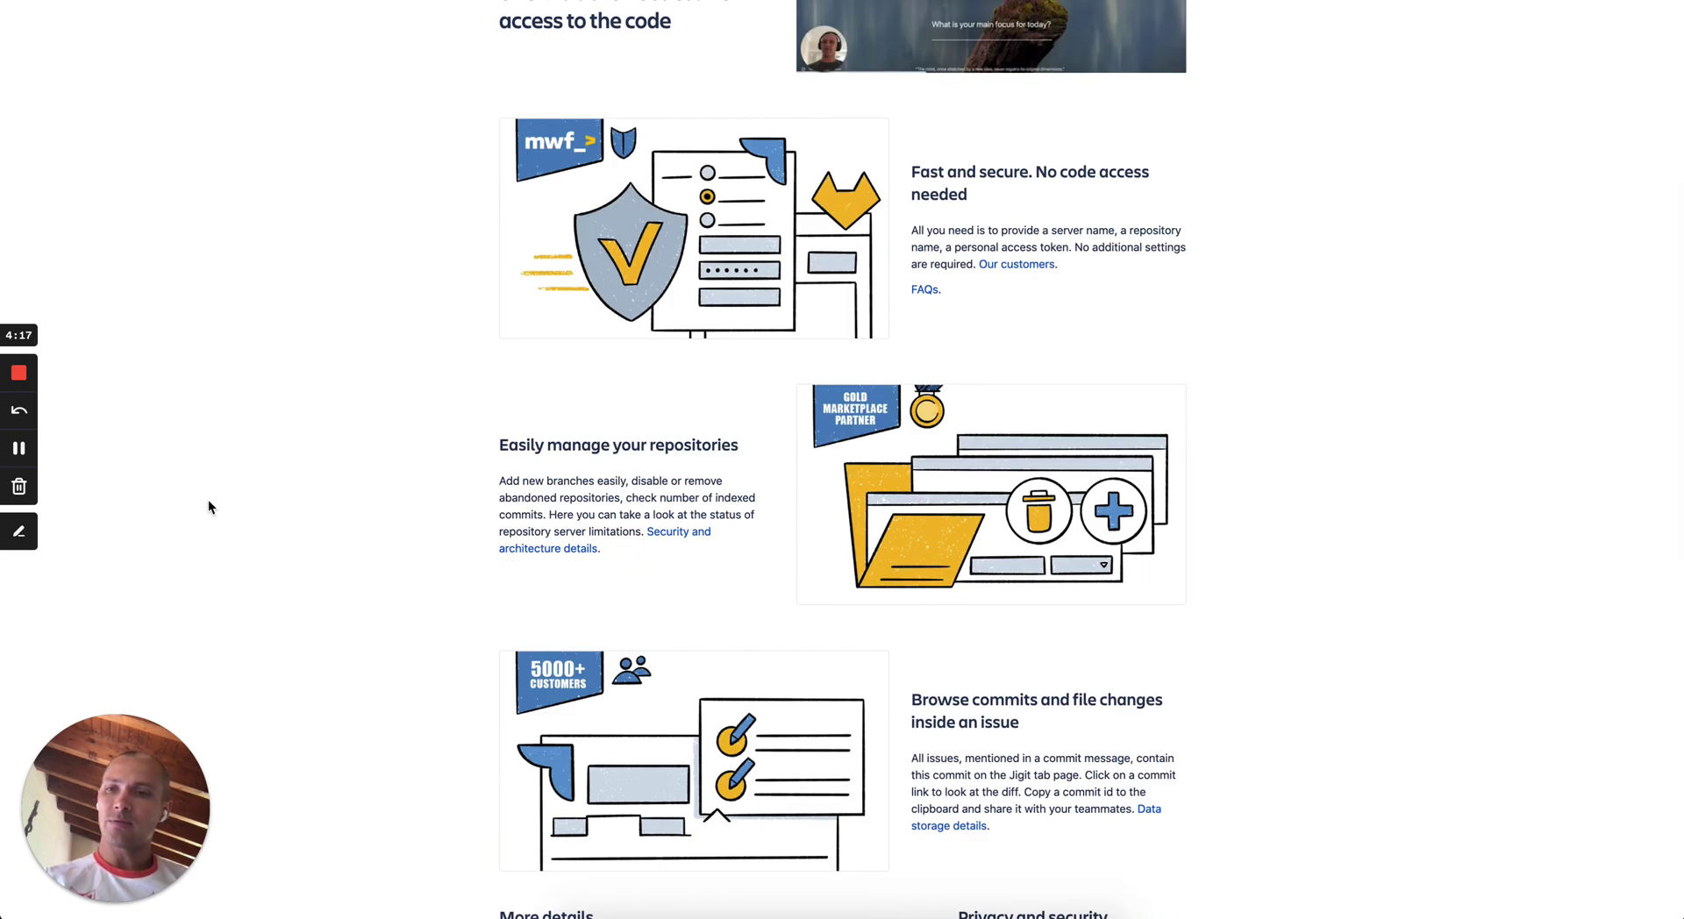